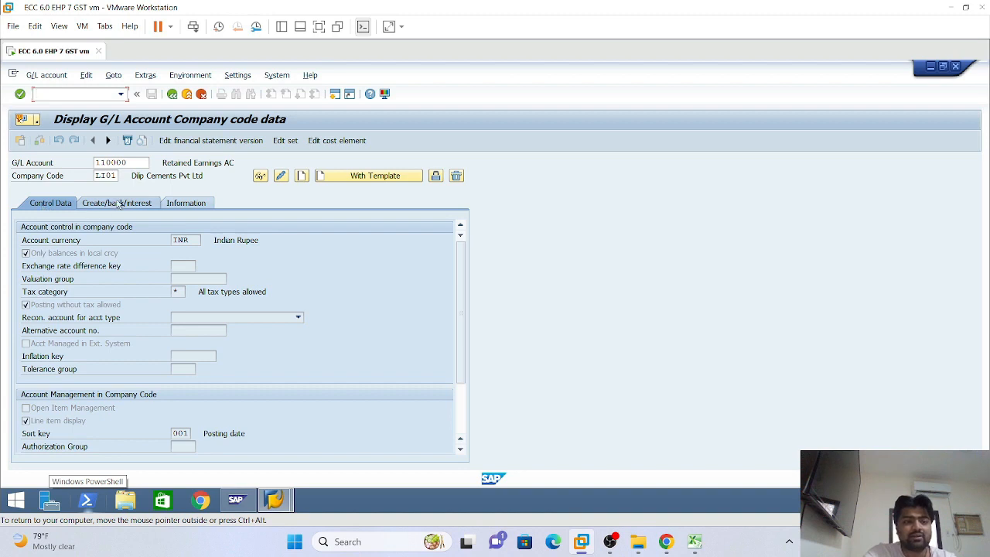
Open the chart of accounts G/L master data transaction with the command /nfsp0
left_click(122, 94)
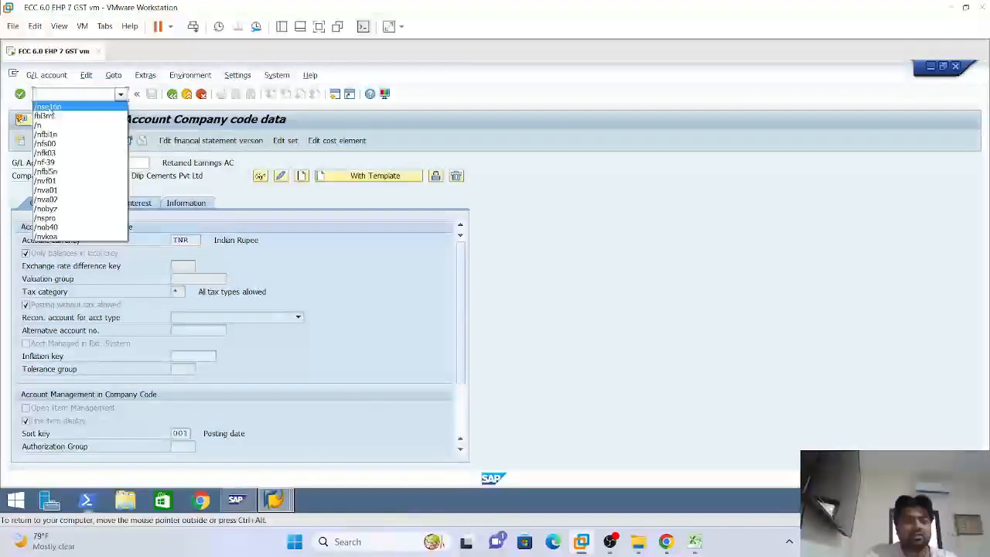
left_click(53, 95)
type("/nfs00")
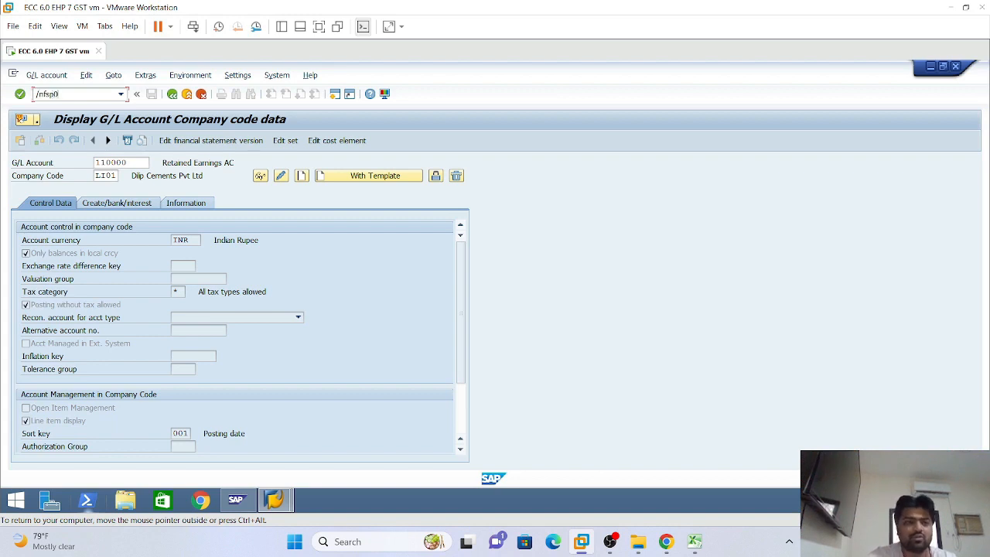
key("Return")
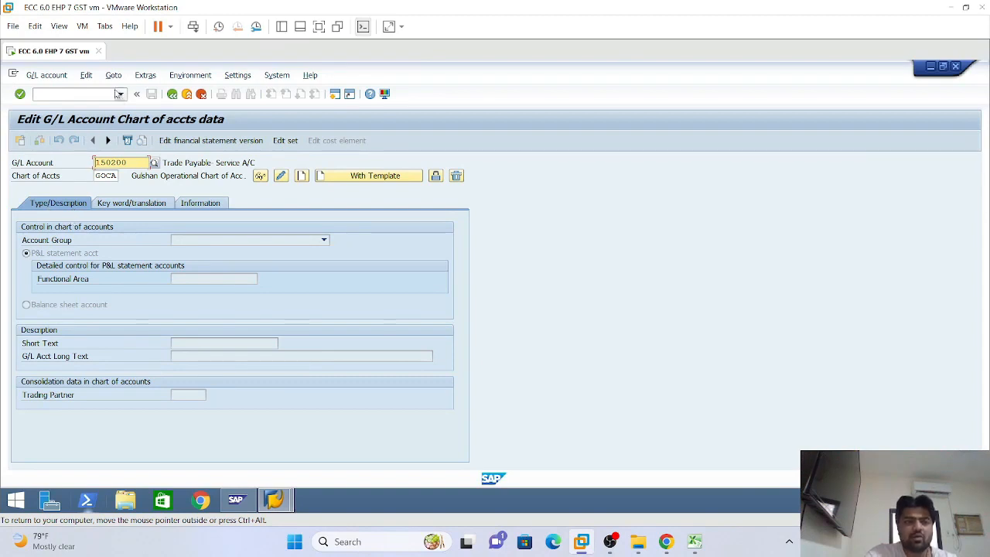
Open the central G/L account maintenance transaction with the command /nfs00
left_click(120, 95)
left_click(63, 112)
type("/nf")
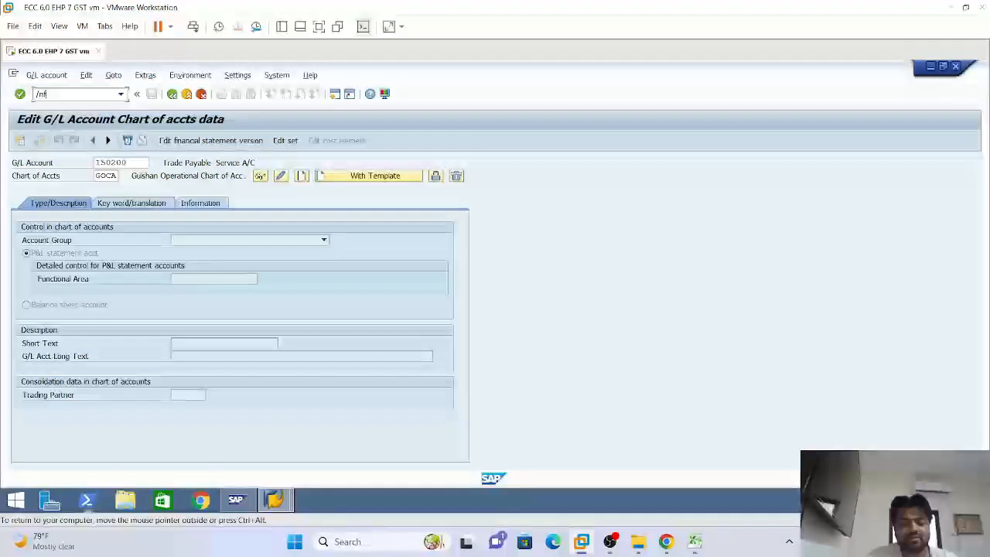
type("s00")
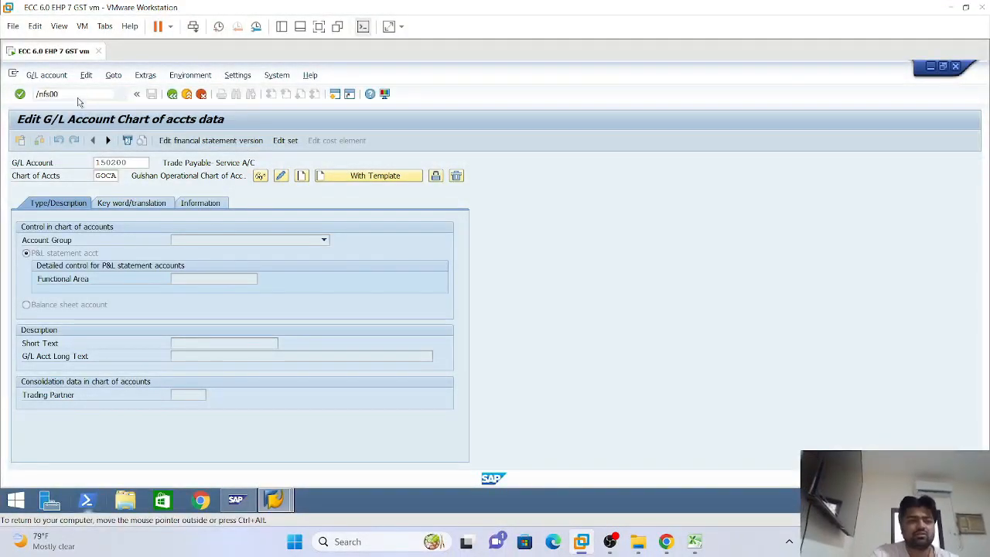
key("Return")
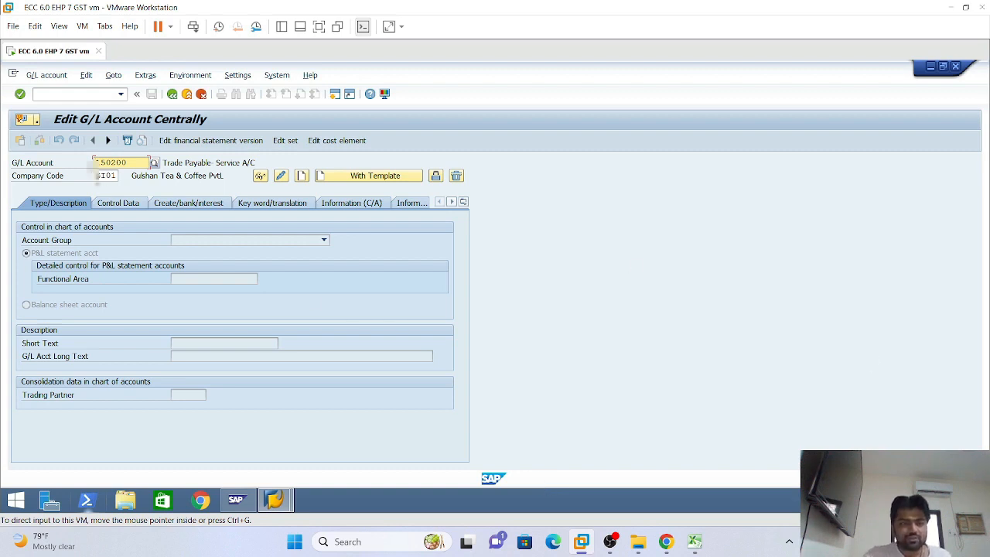
Enter company code LI01 and G/L account 100000, and start creating the account
left_click(96, 175)
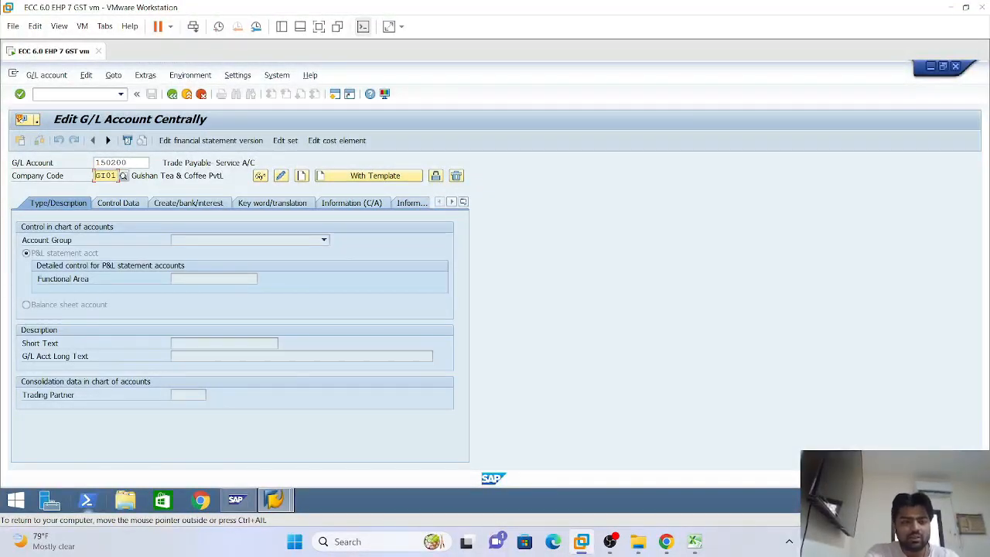
type("LI01")
left_click(120, 202)
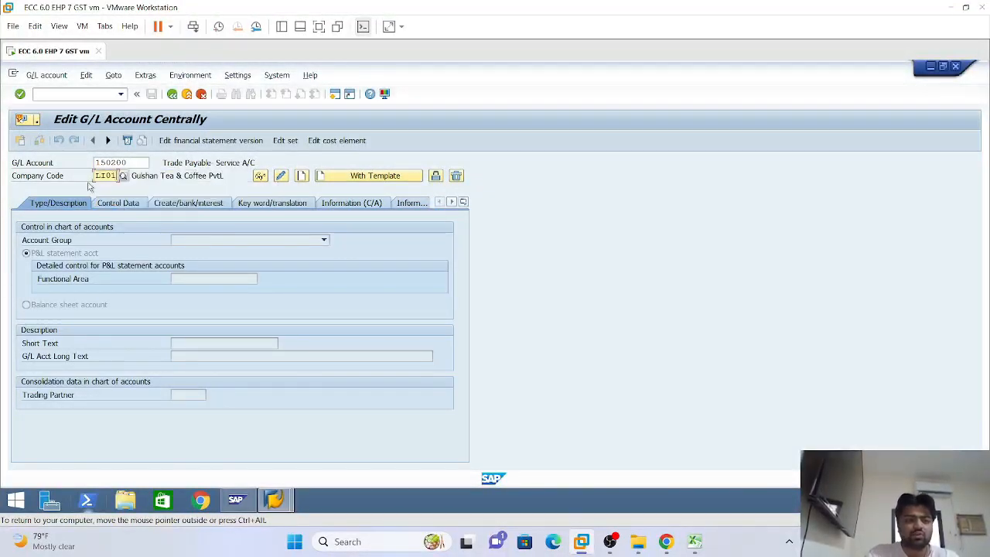
left_click(120, 163)
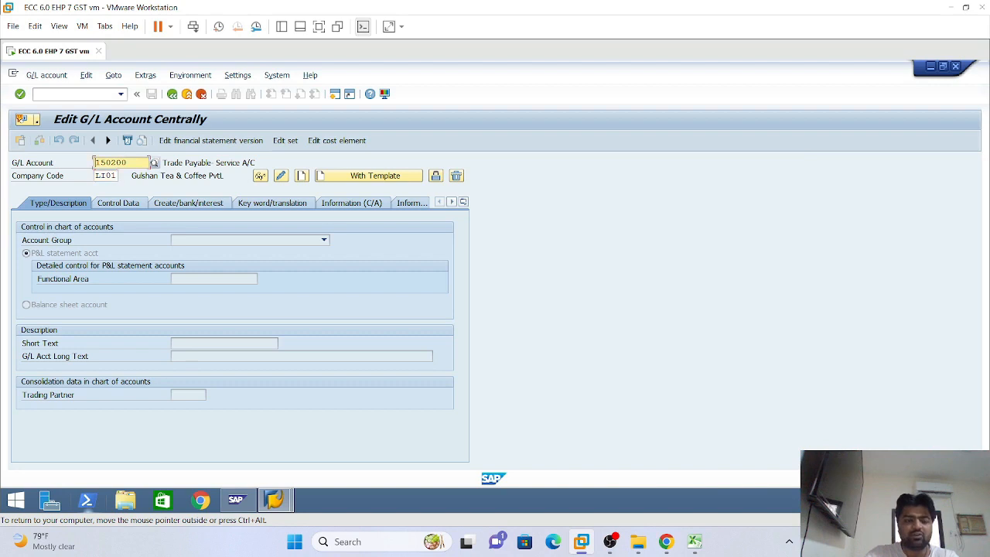
type("100000")
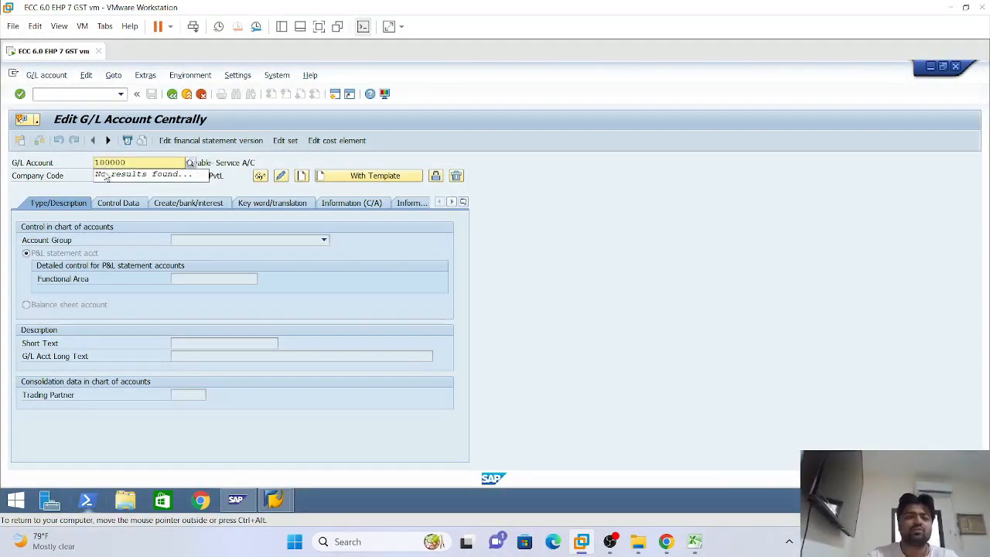
key("Return")
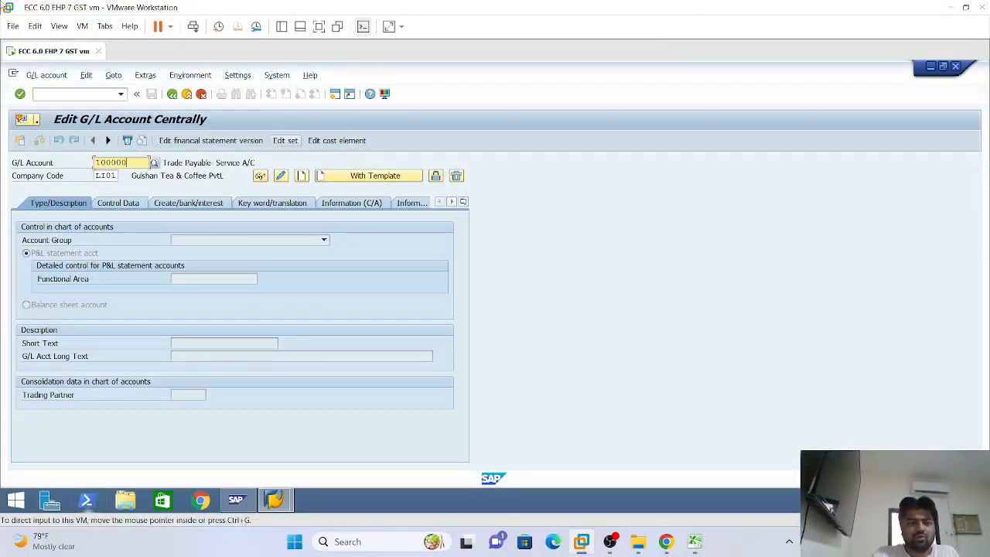
left_click(121, 94)
left_click(735, 245)
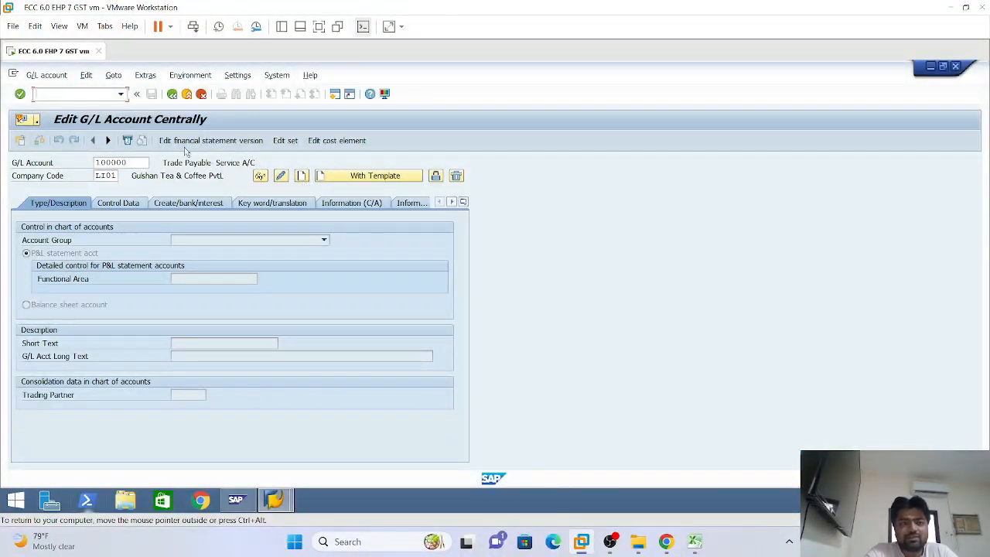
left_click(301, 176)
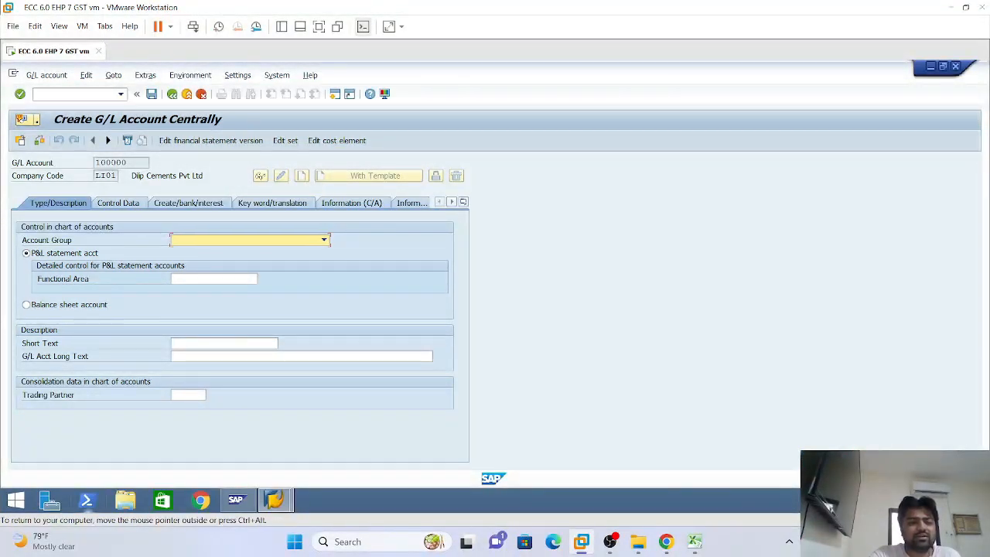
Classify the new G/L account as a balance sheet account and check the available account groups
left_click_drag(130, 163, 93, 163)
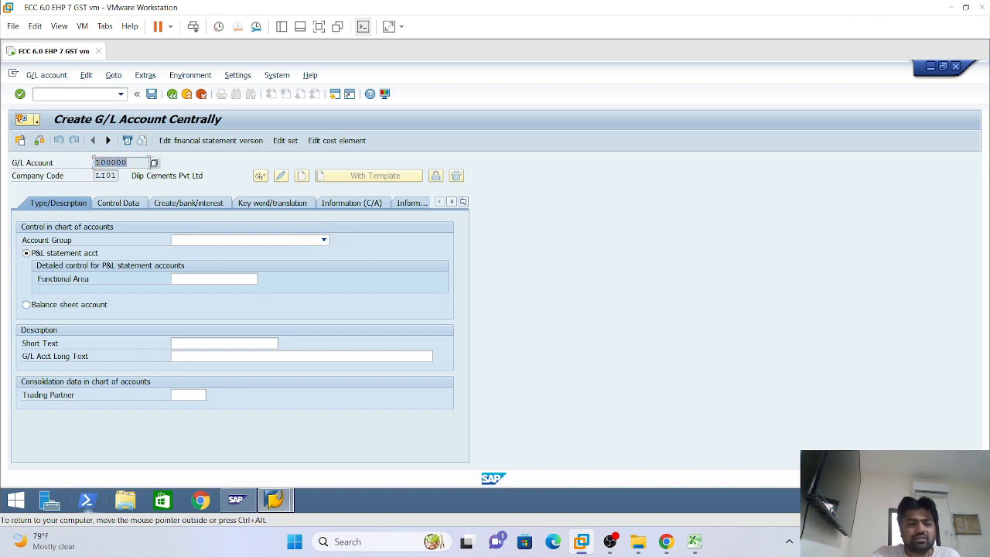
left_click(94, 163)
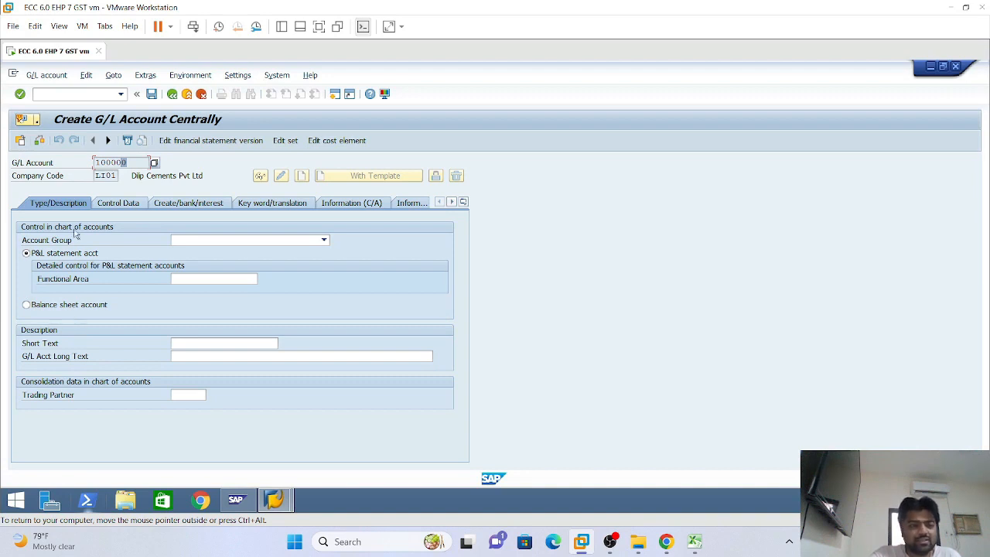
left_click(27, 305)
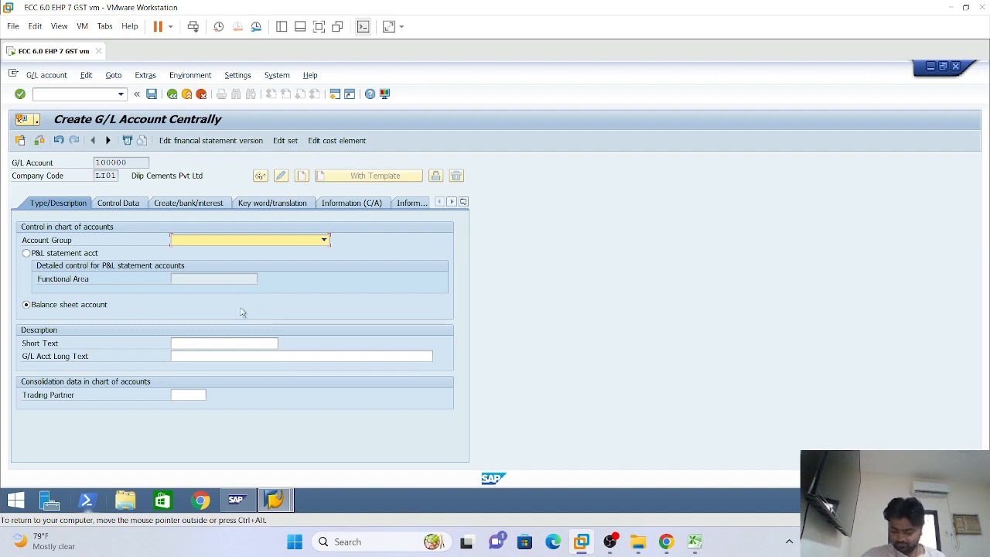
left_click(324, 241)
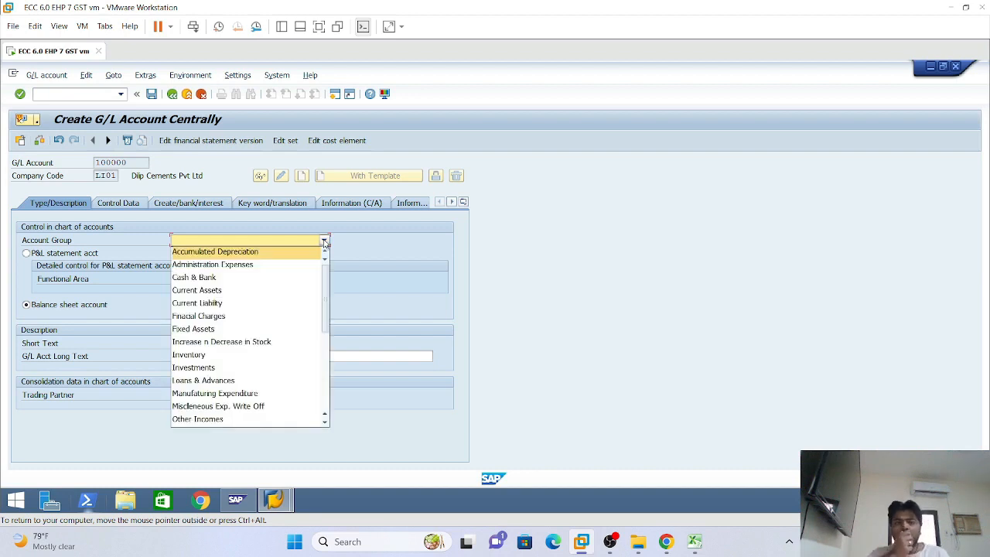
left_click(629, 256)
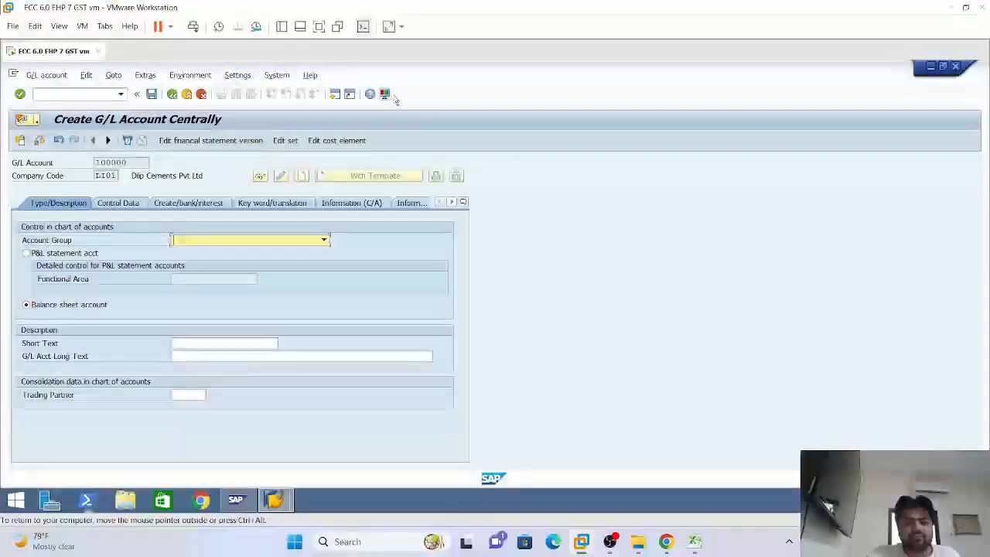
In the SAP GUI options, enable showing the system name in the taskbar button under the Visualization 2 settings
left_click(385, 94)
left_click(406, 110)
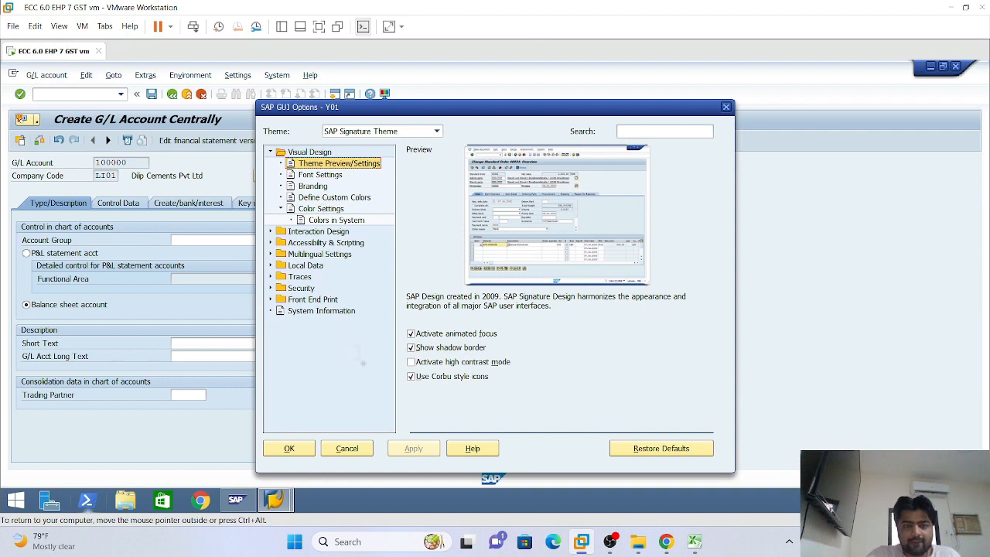
left_click(315, 176)
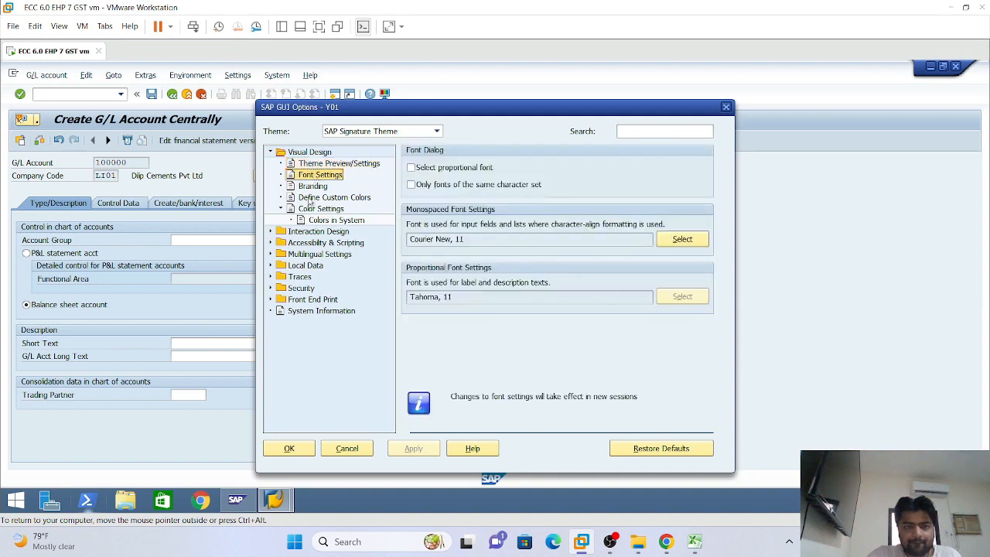
left_click(310, 187)
left_click(308, 199)
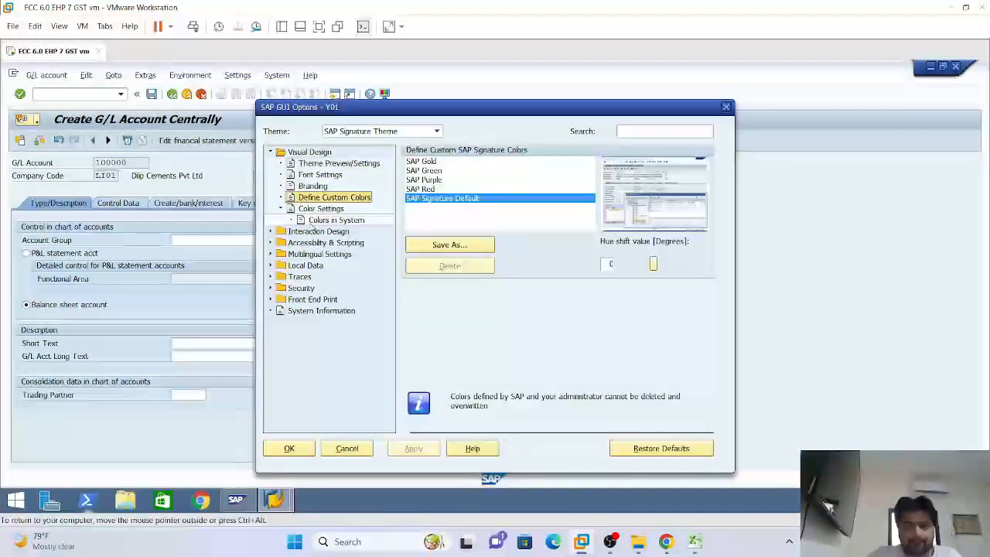
double_click(317, 211)
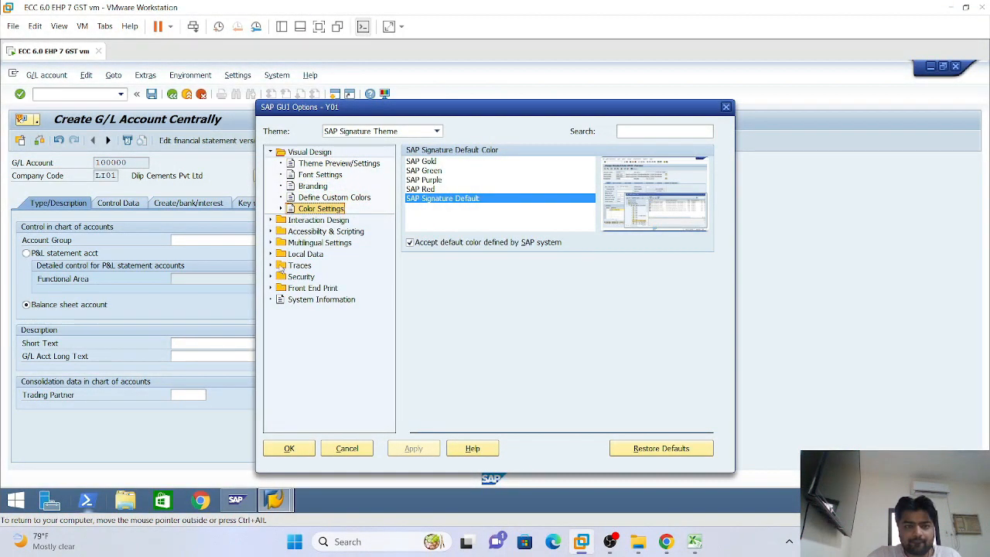
left_click(281, 208)
left_click(272, 231)
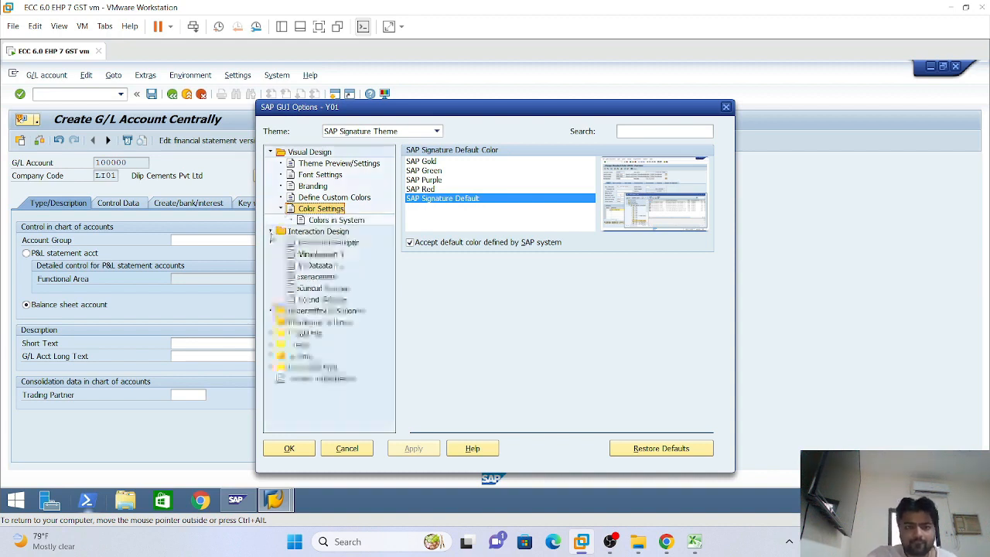
left_click(309, 254)
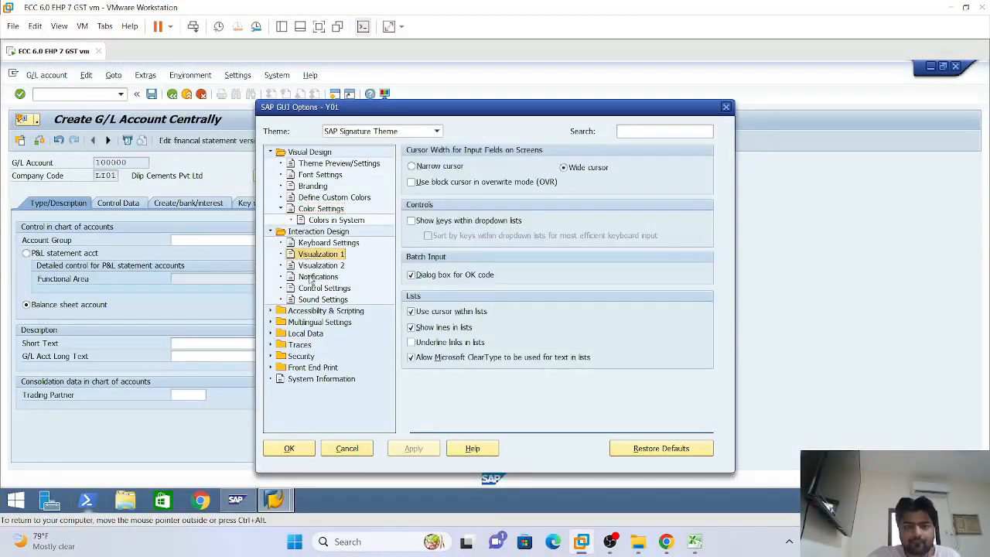
left_click(311, 267)
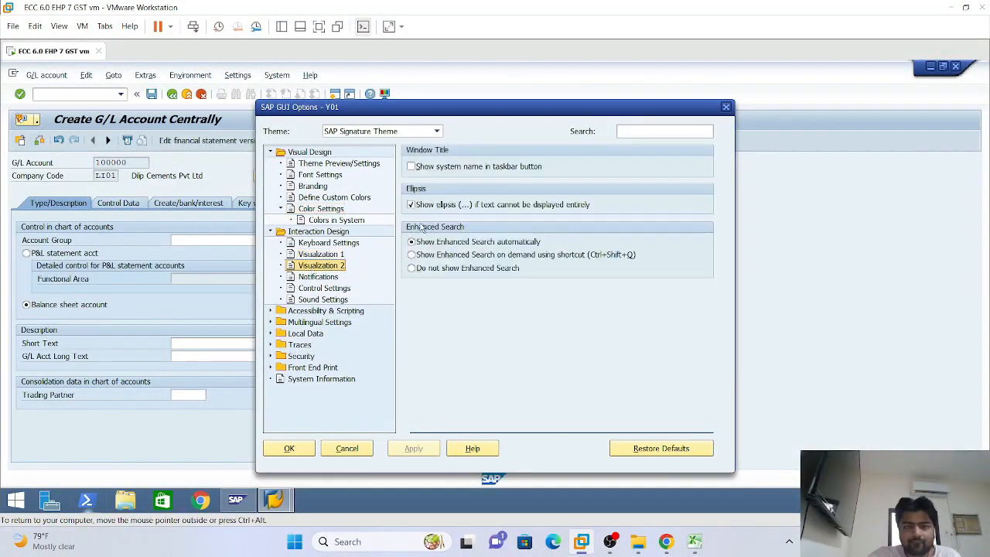
left_click(411, 167)
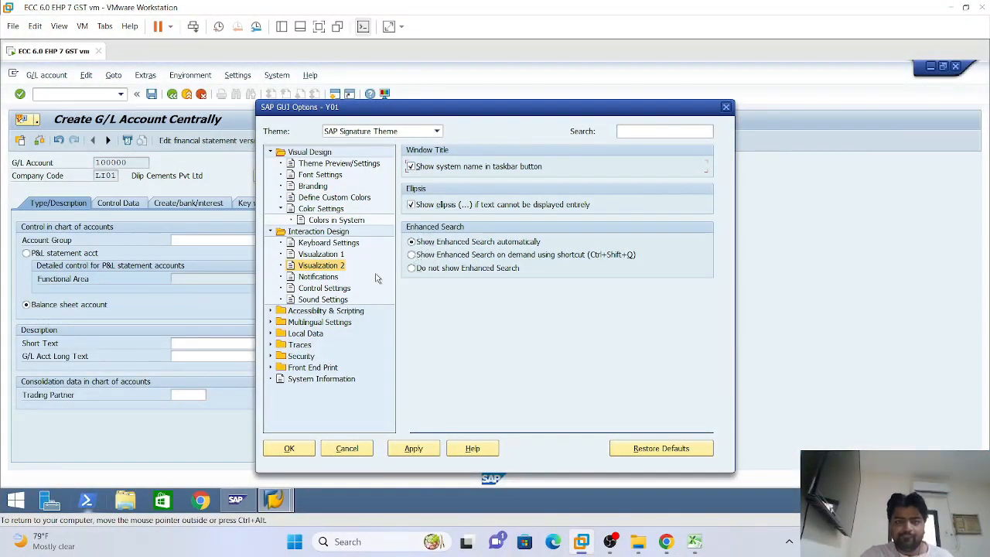
Enable showing keys and sorting by keys within dropdown lists, keep automatic Enhanced Search, apply the options and close them
left_click(319, 257)
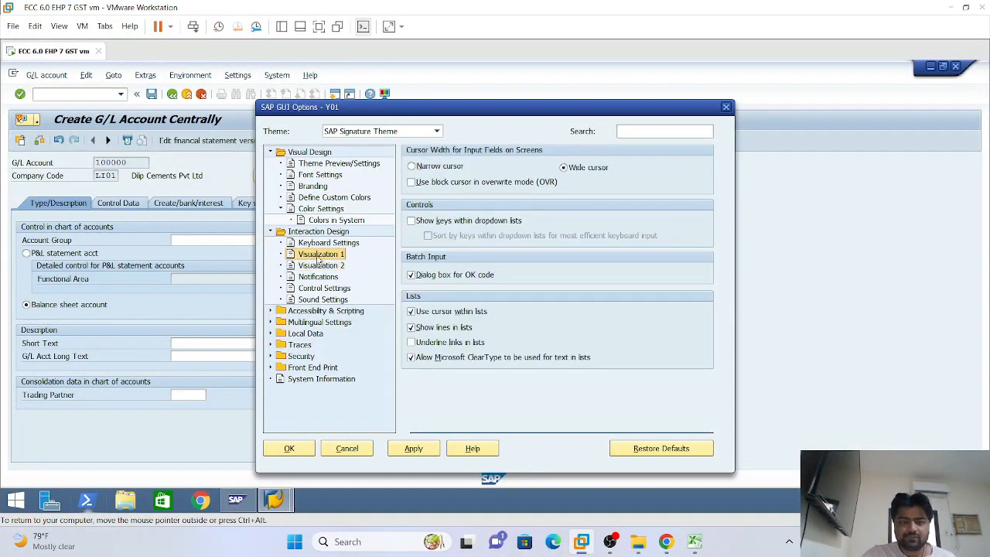
left_click(410, 221)
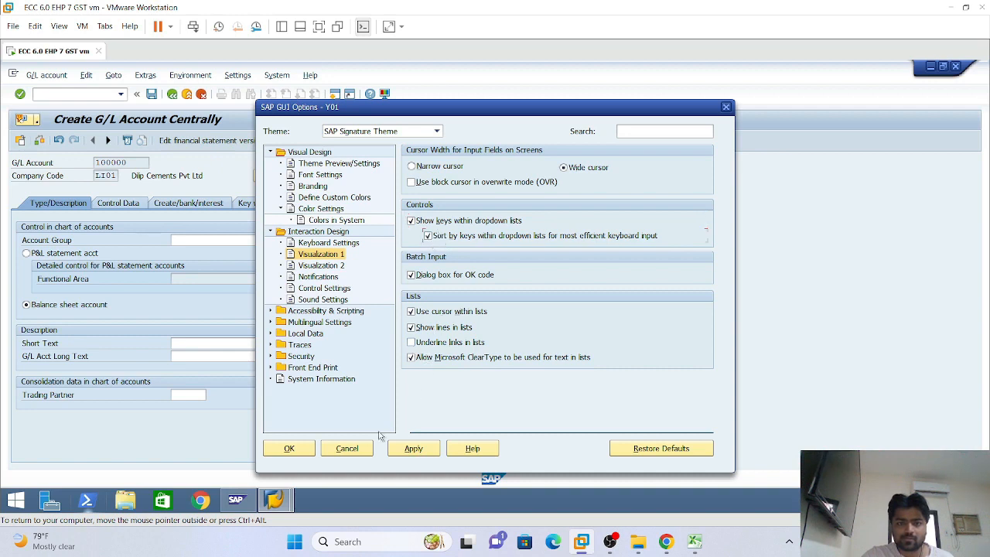
left_click(321, 265)
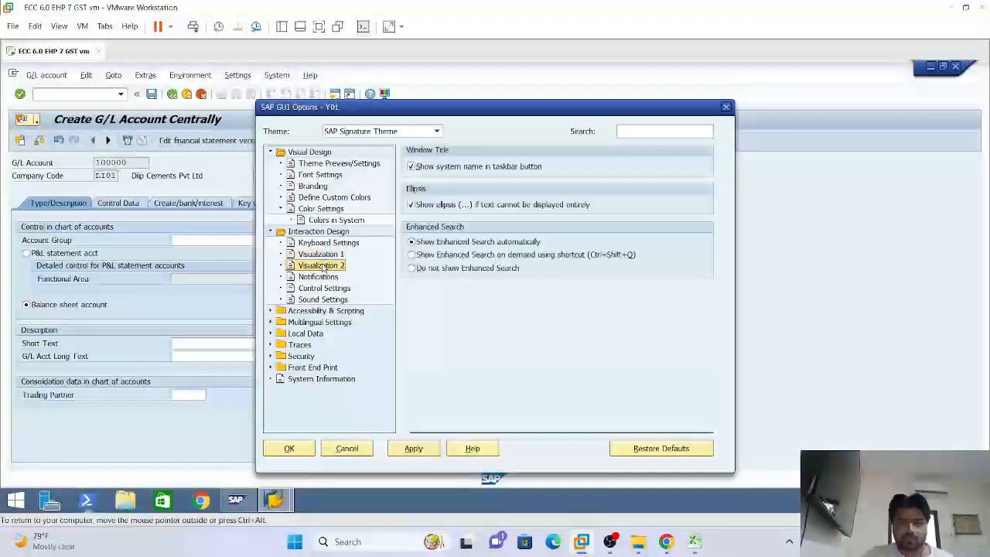
left_click(412, 242)
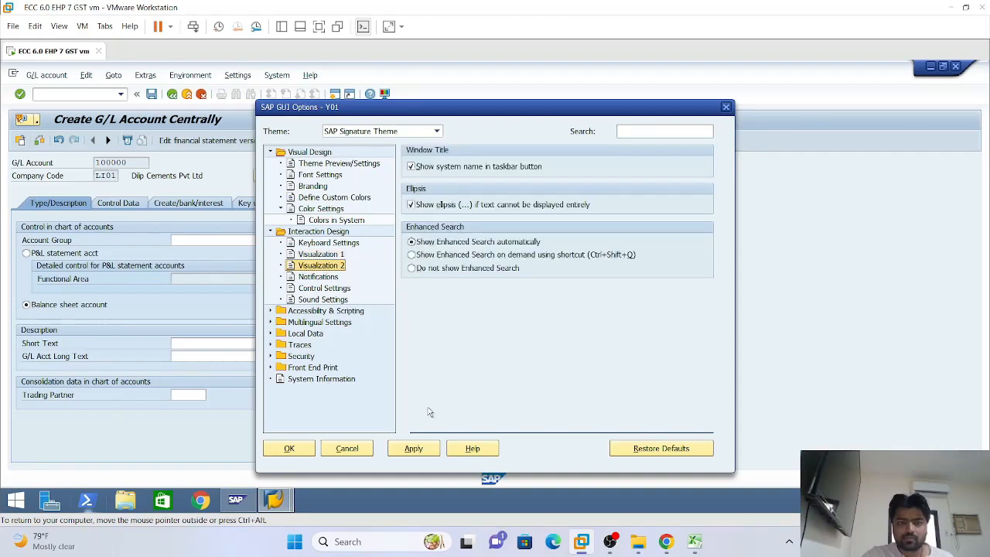
left_click(410, 450)
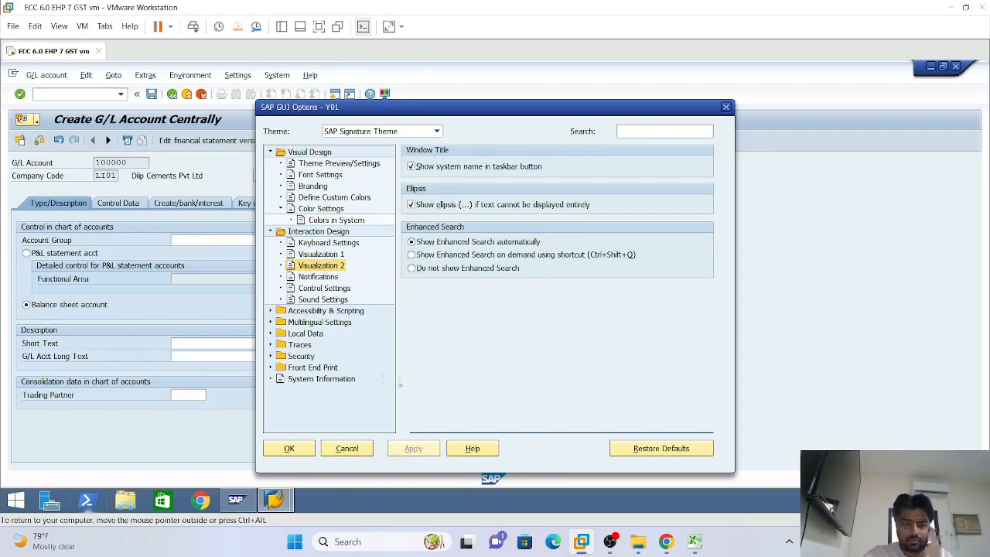
left_click(726, 109)
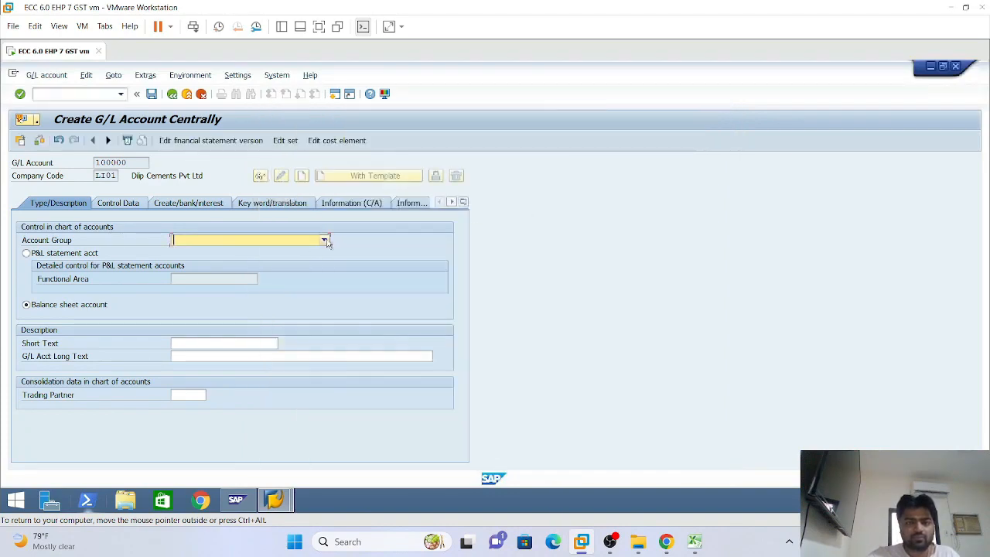
Review the account groups available for the new G/L account together with their keys
left_click(324, 240)
left_click(363, 255)
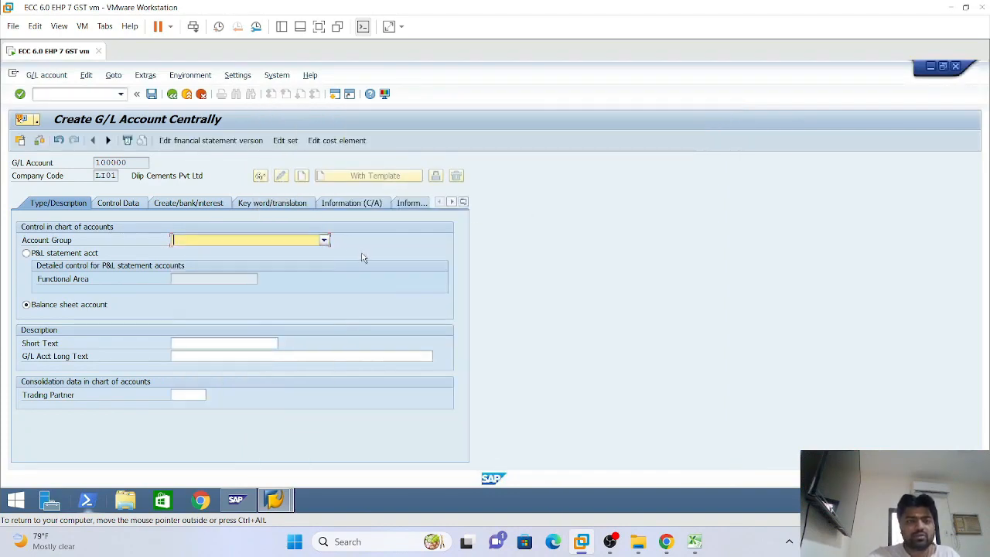
left_click(325, 241)
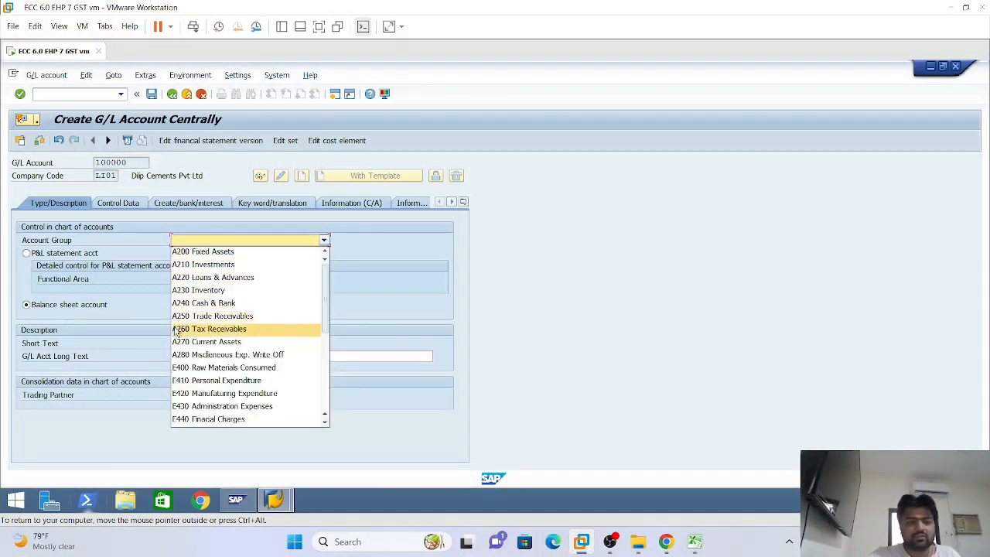
scroll(215, 384, "down", 2)
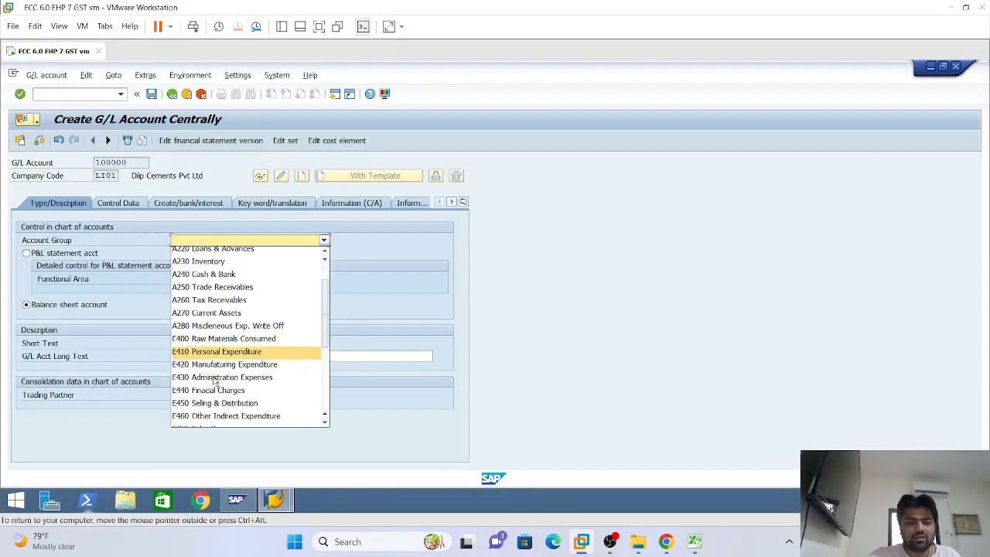
left_click(391, 290)
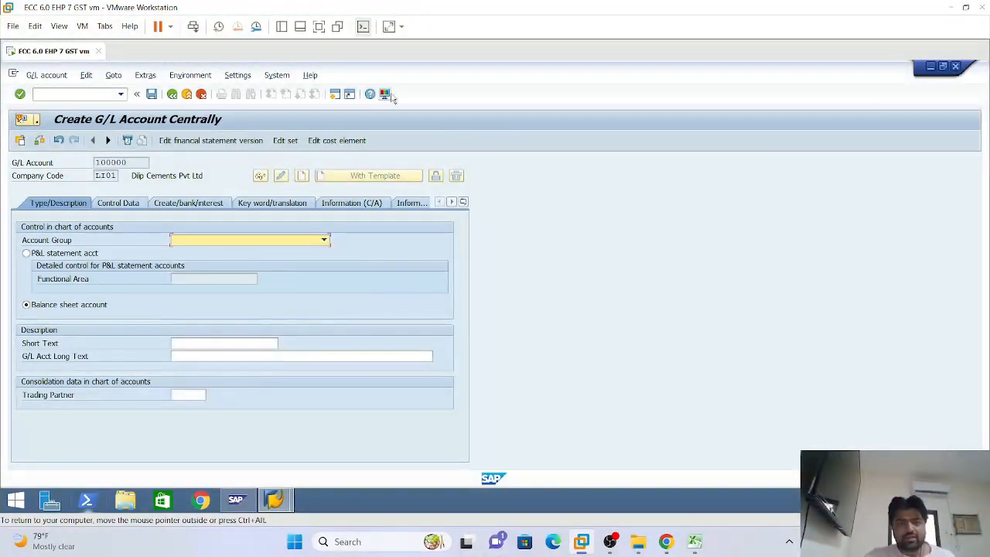
left_click(324, 242)
left_click(324, 241)
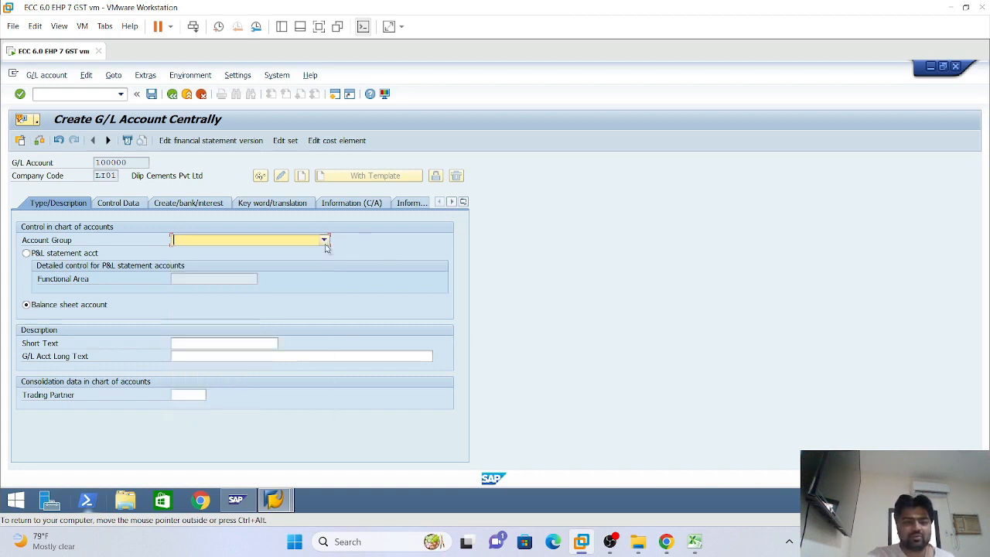
left_click(325, 243)
left_click(325, 243)
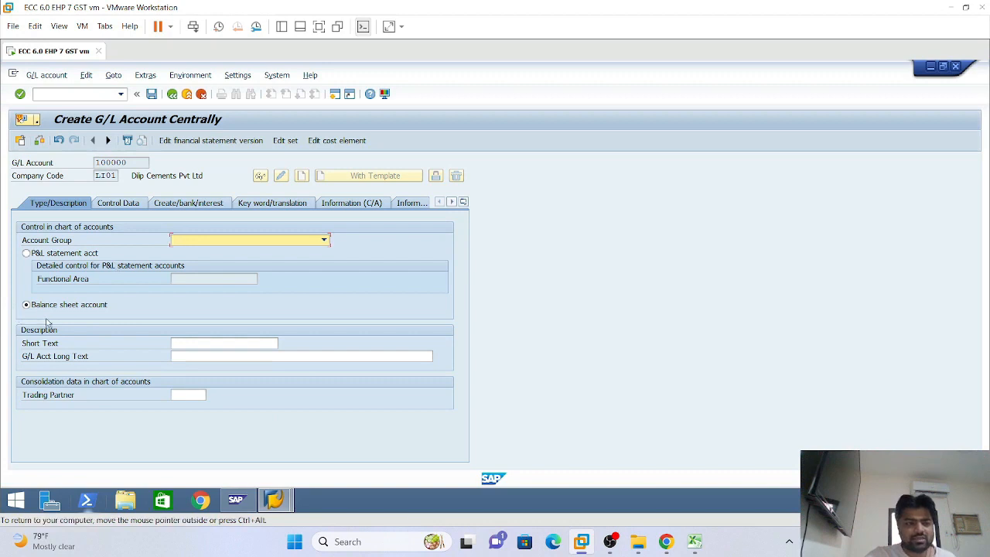
Assign the account group L100 Share Capital to the new G/L account
left_click(325, 242)
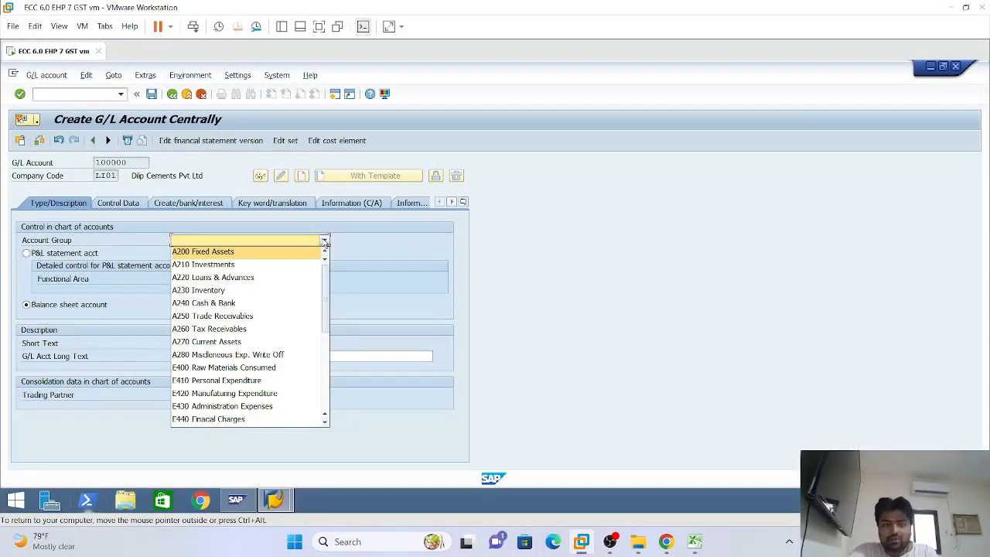
scroll(210, 331, "down", 4)
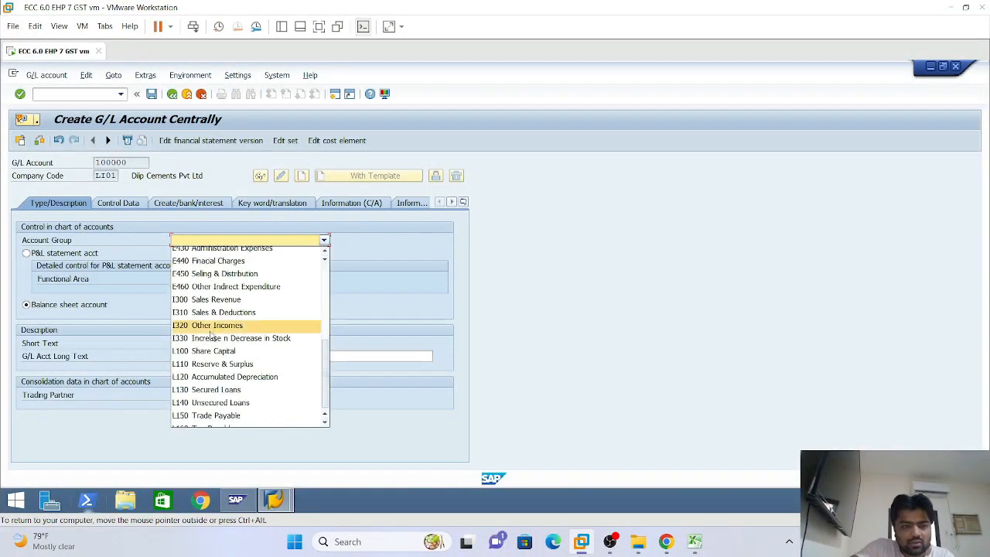
scroll(210, 334, "down", 1)
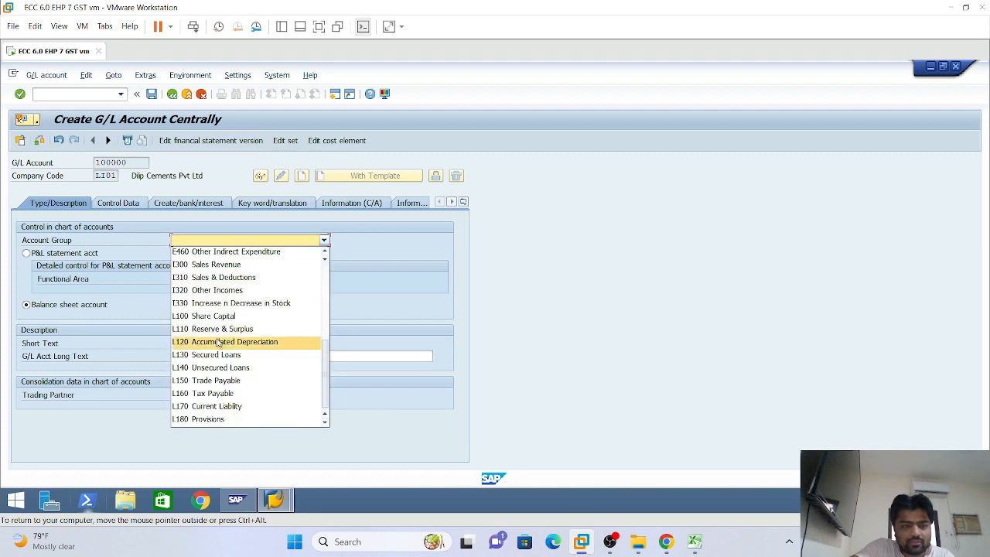
left_click(271, 318)
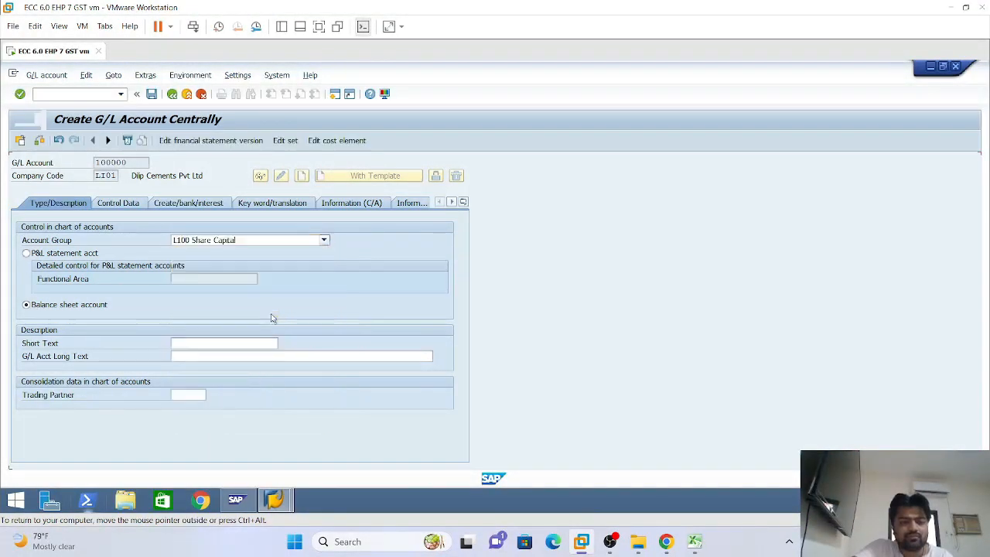
Enter "Equity Share Capital" as the short text in the account's description
left_click(173, 344)
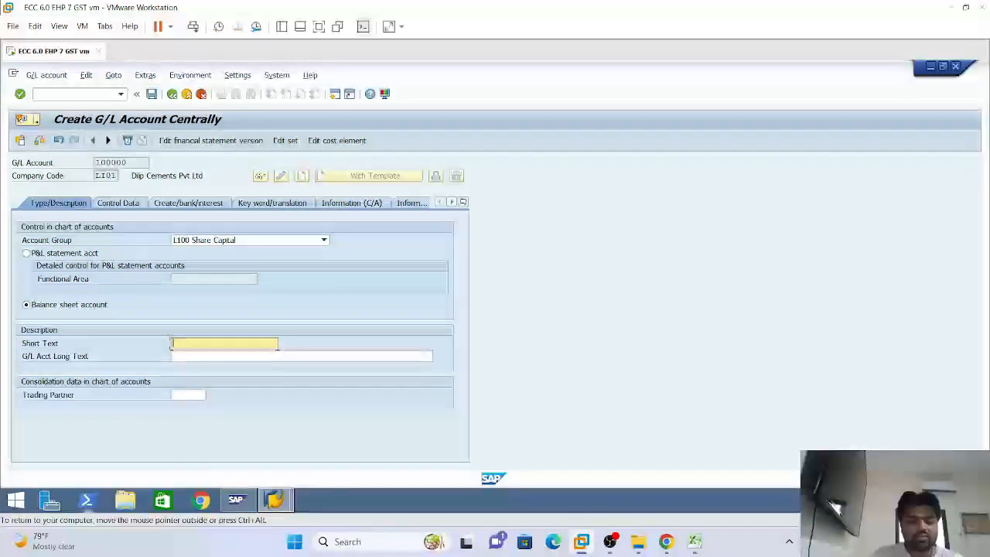
type("F")
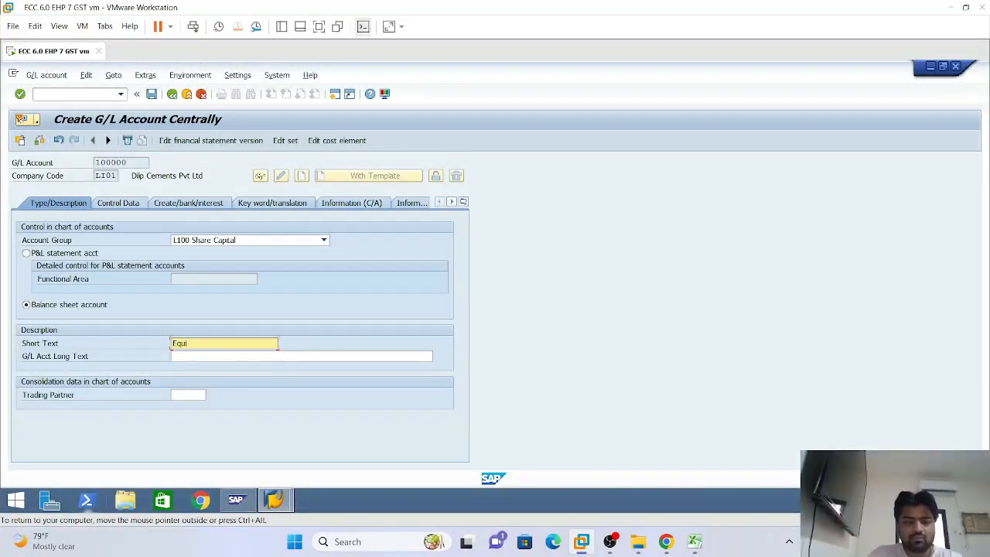
type("quity Shar")
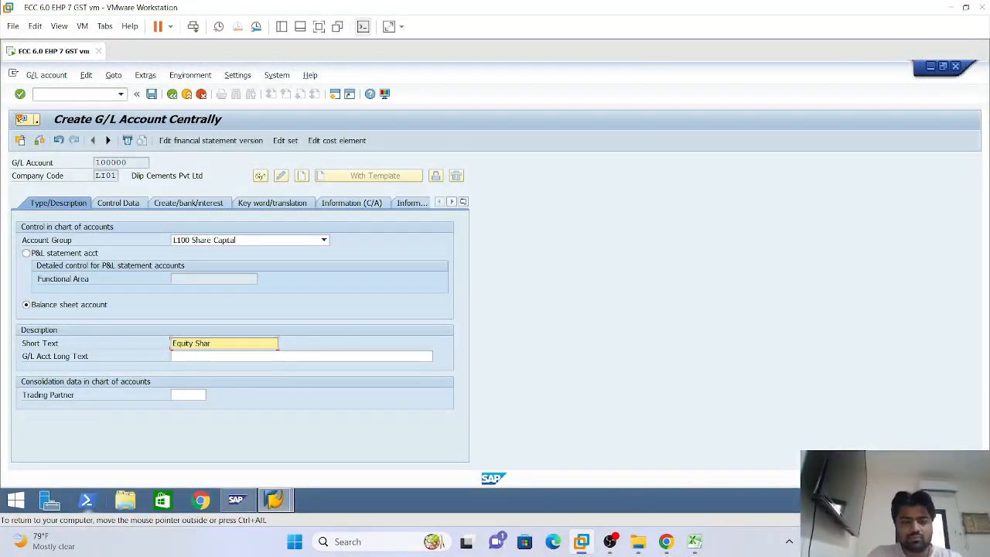
type("e Capi")
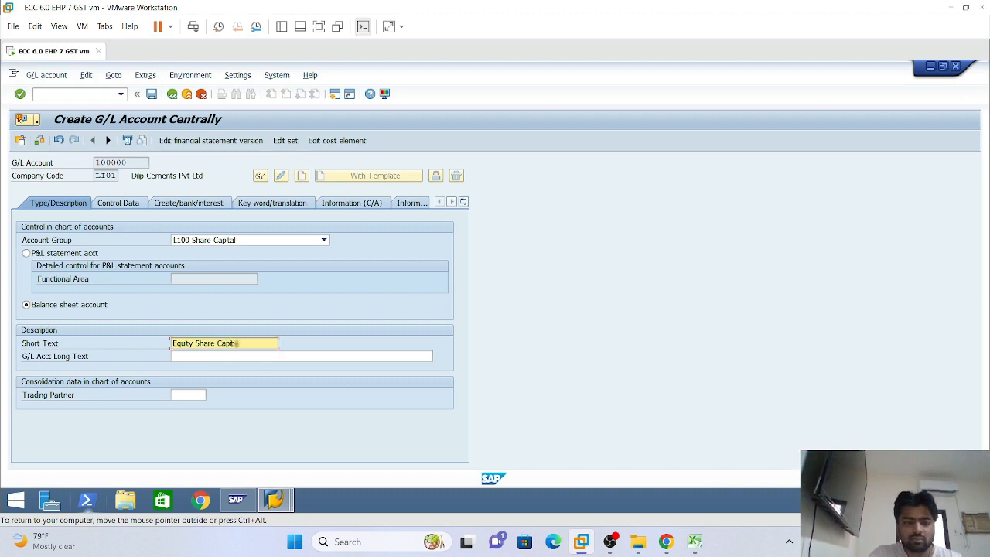
type("tal")
Copy the short text into the G/L account long text and extend it to "Equity Share Capital A/C"
key("ctrl+a")
key("ctrl+c")
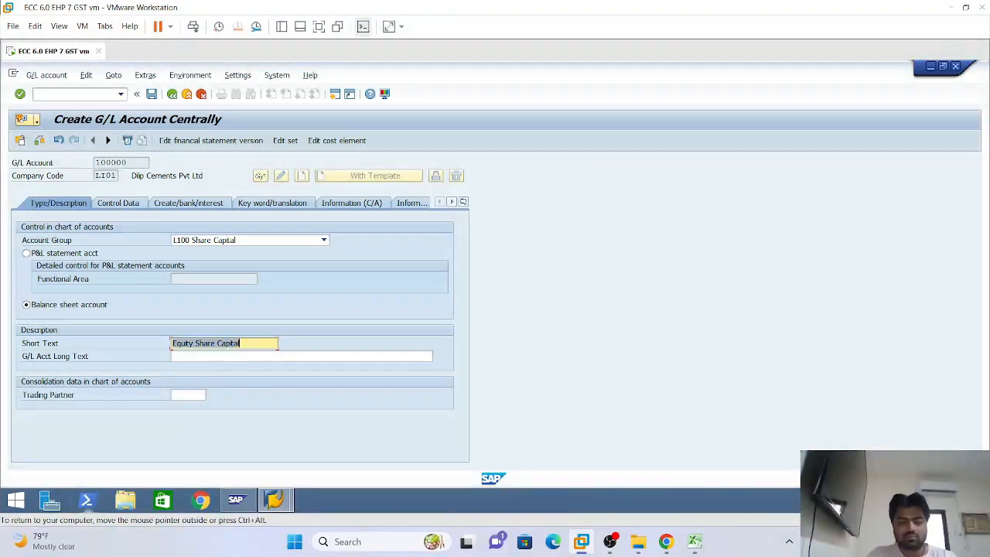
left_click(352, 356)
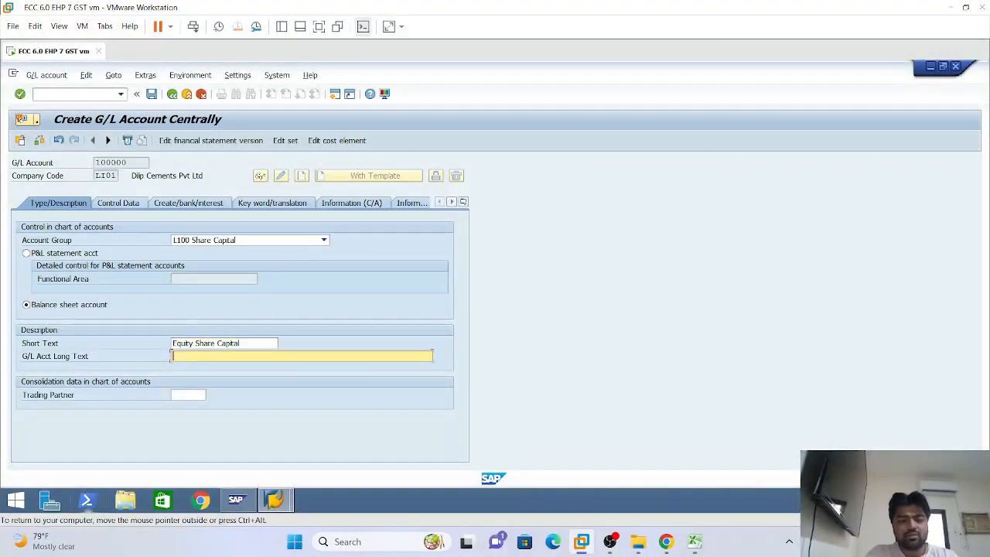
key("ctrl+v")
type("A/C")
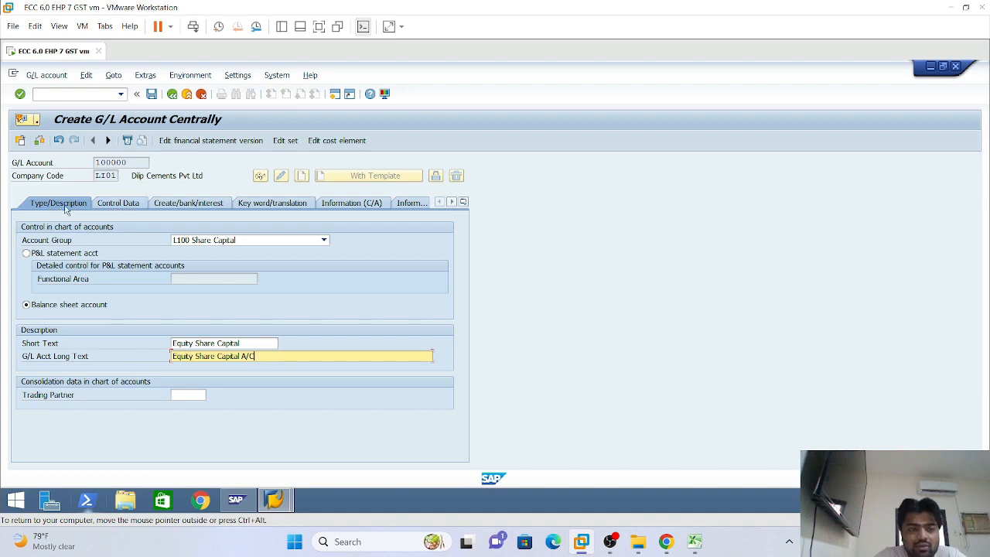
In the control data, enable only balances in local currency and line item display, and set the sort key to 001
left_click(124, 204)
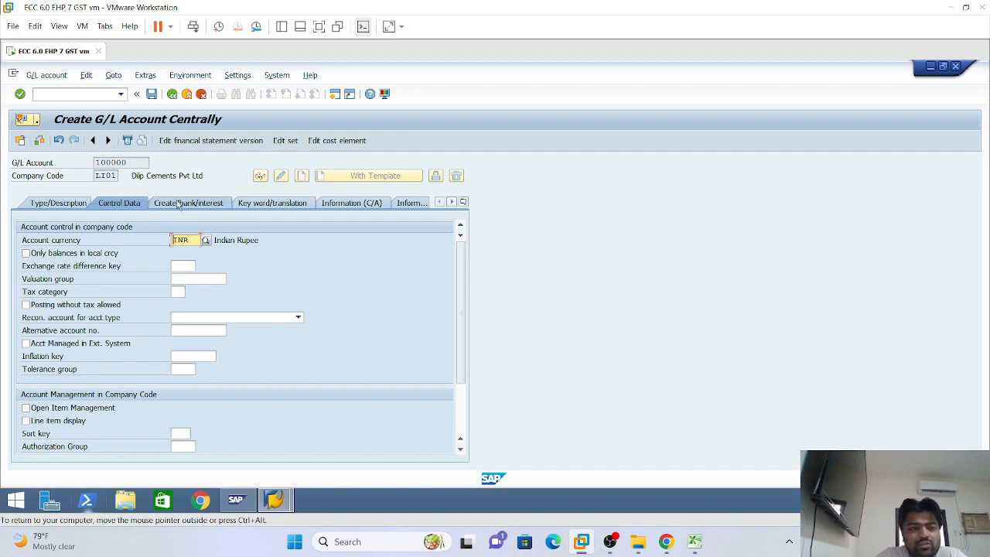
left_click(26, 253)
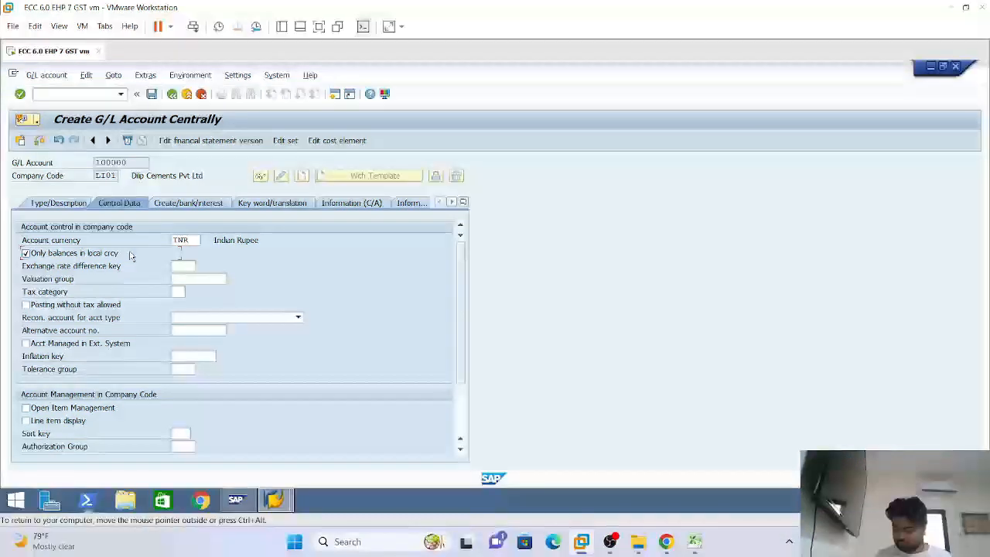
left_click(26, 421)
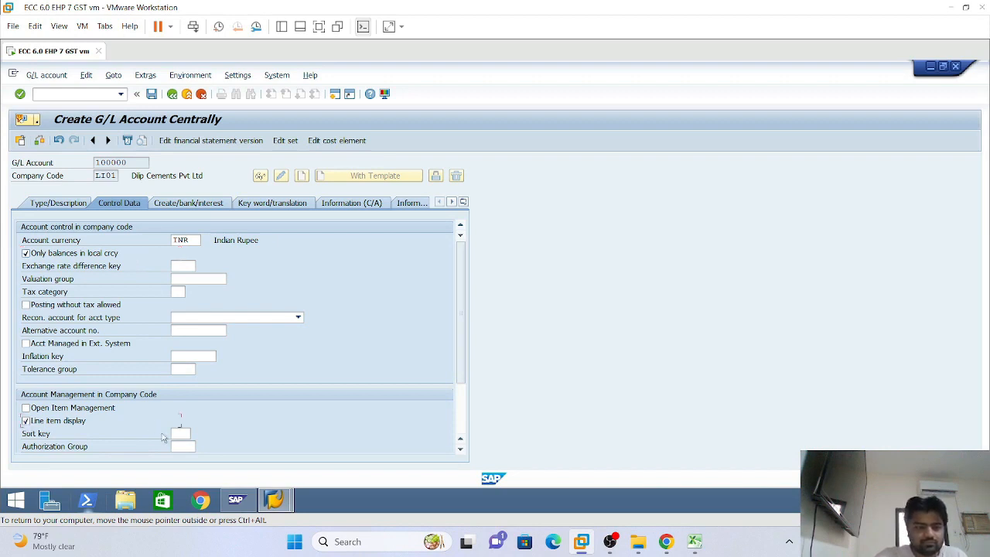
left_click(183, 446)
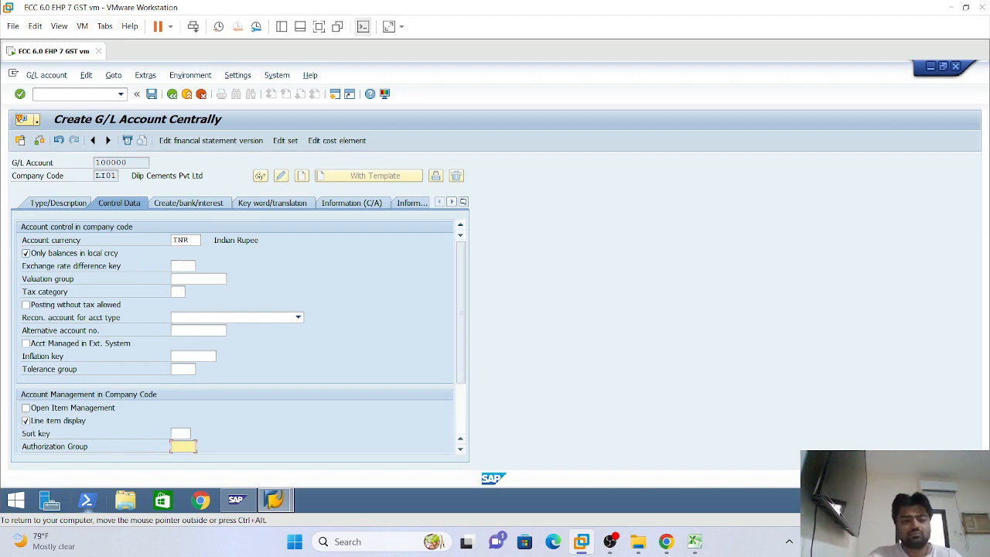
left_click(175, 433)
left_click(193, 356)
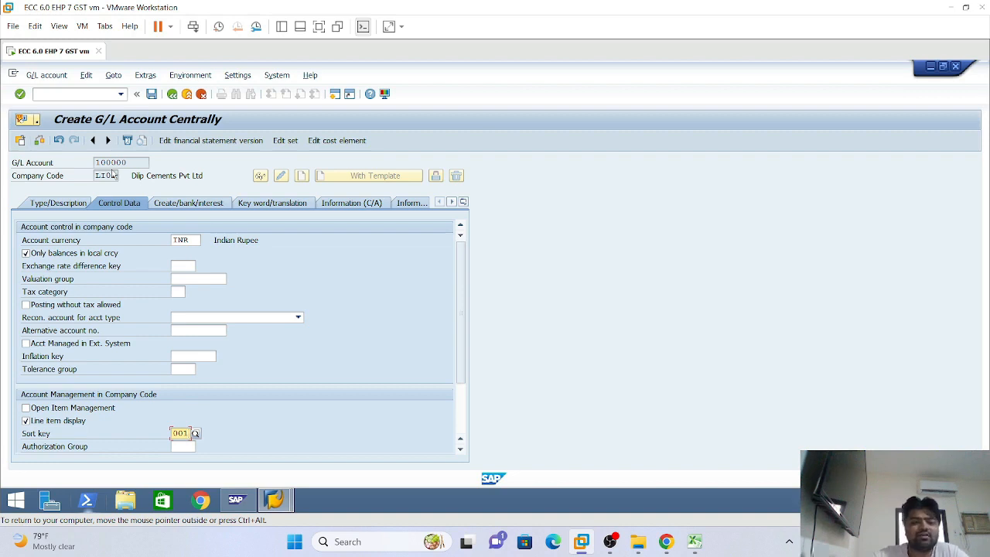
Review the reconciliation account types and the tax category, valuation group and exchange rate difference key fields in the control data
mouse_move(707, 534)
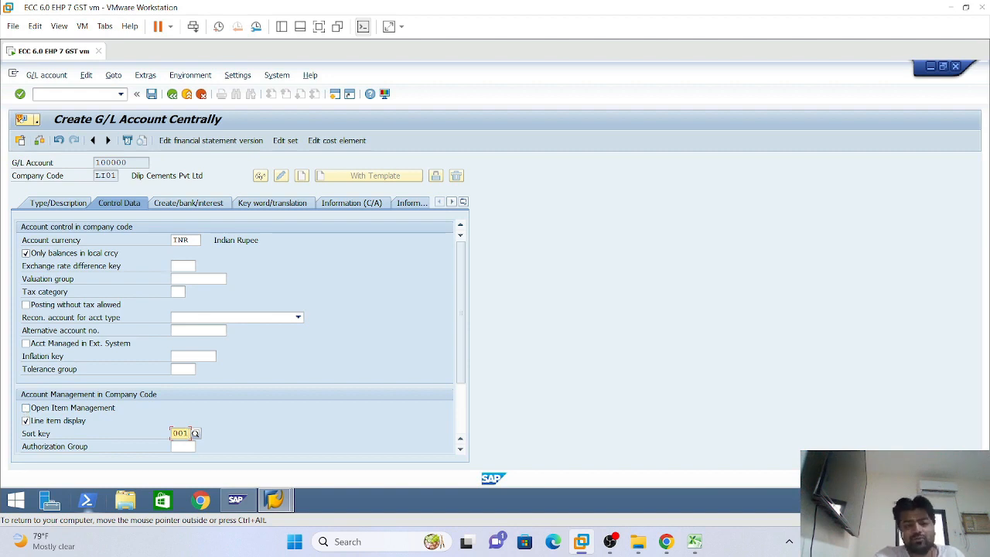
left_click(301, 318)
left_click(300, 318)
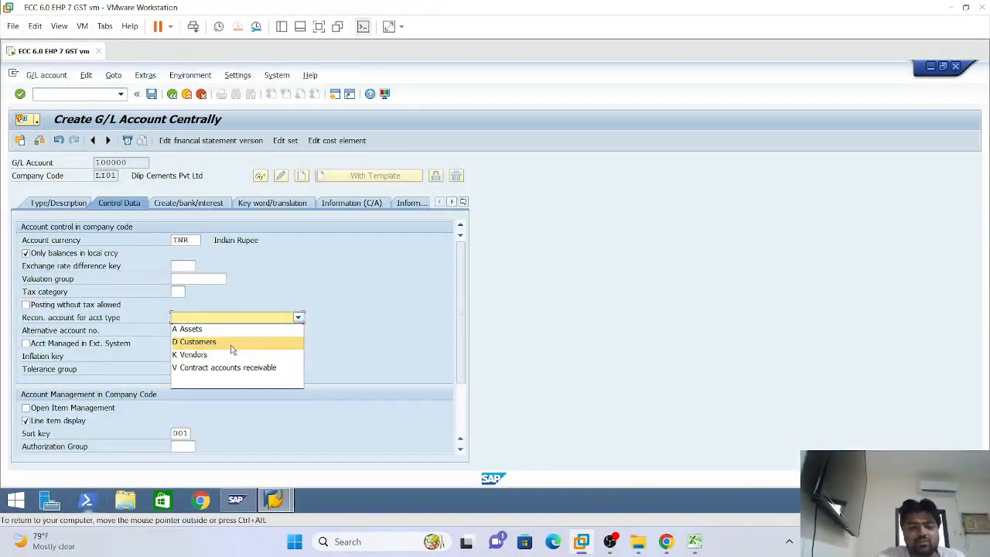
left_click(331, 304)
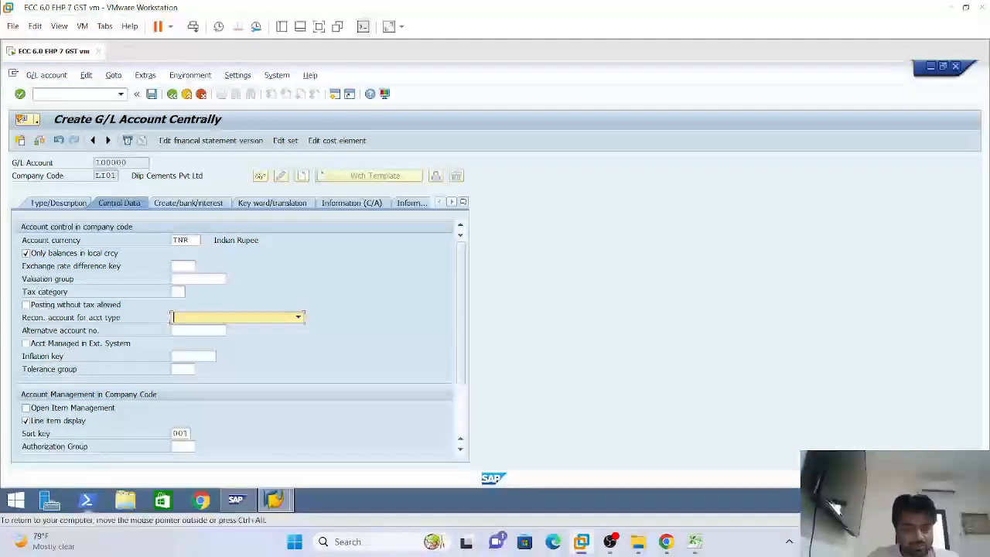
left_click(179, 292)
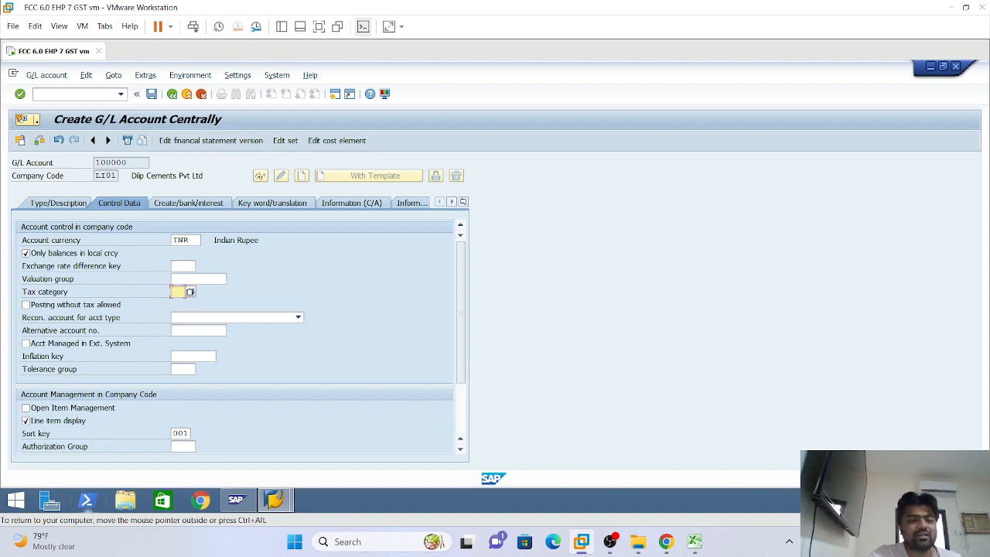
left_click(173, 292)
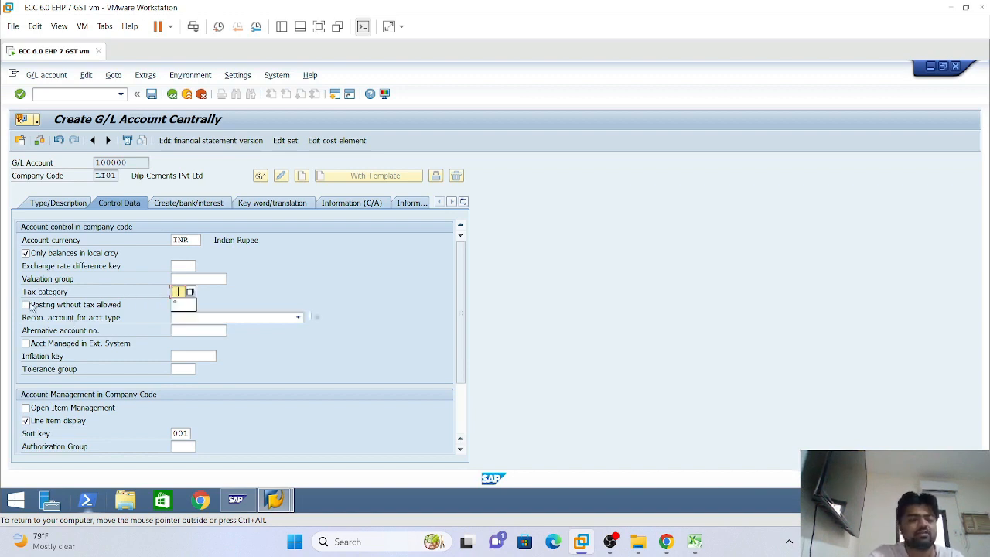
left_click(179, 292)
left_click(174, 278)
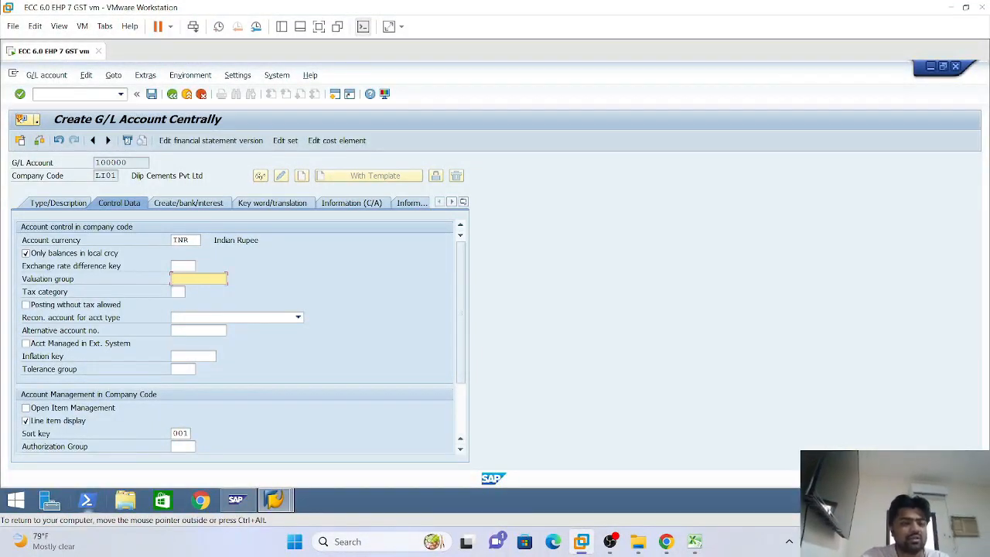
left_click(178, 292)
left_click(178, 291)
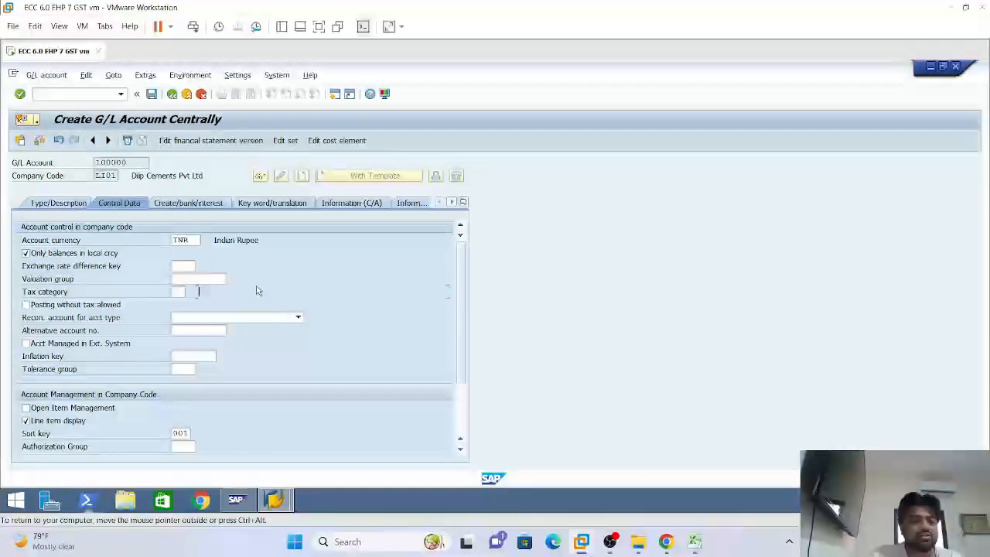
left_click(171, 283)
left_click(182, 265)
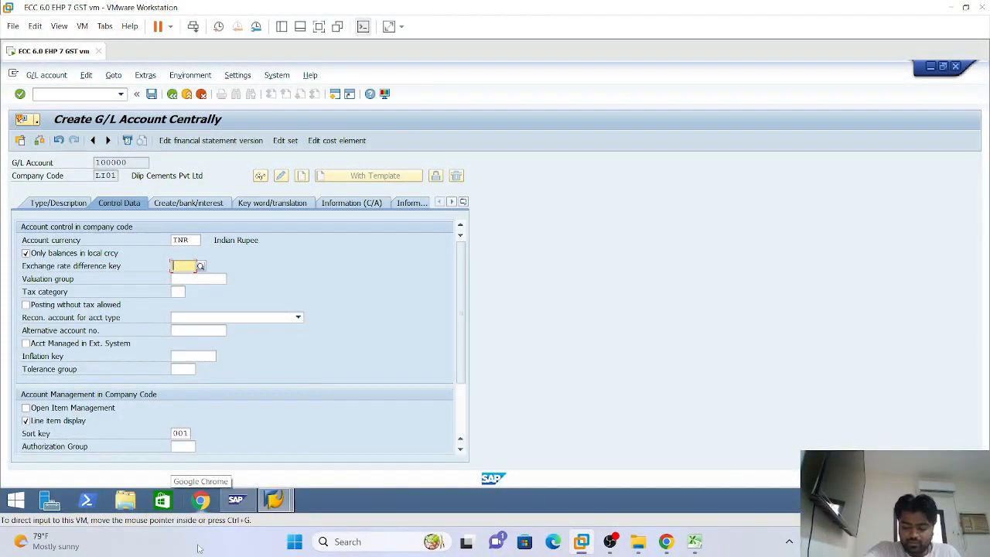
In the document creation settings, enter field status group G001 and enable Post automatically only
left_click(188, 203)
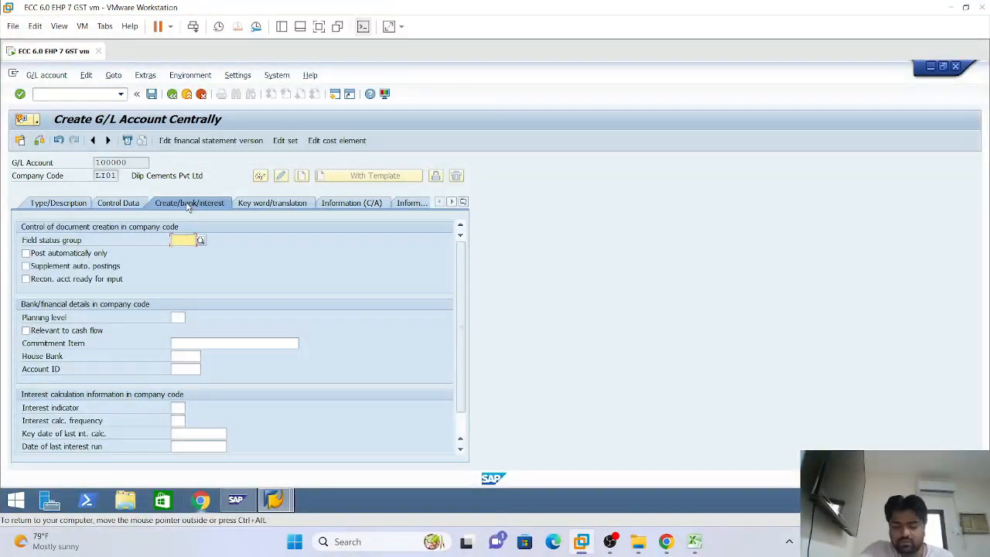
left_click(180, 240)
left_click(181, 252)
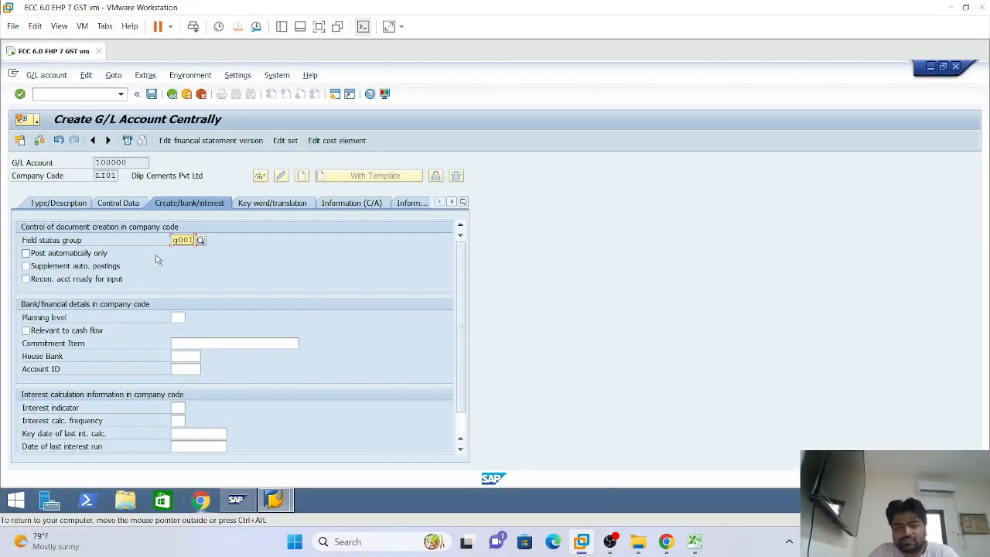
key("Return")
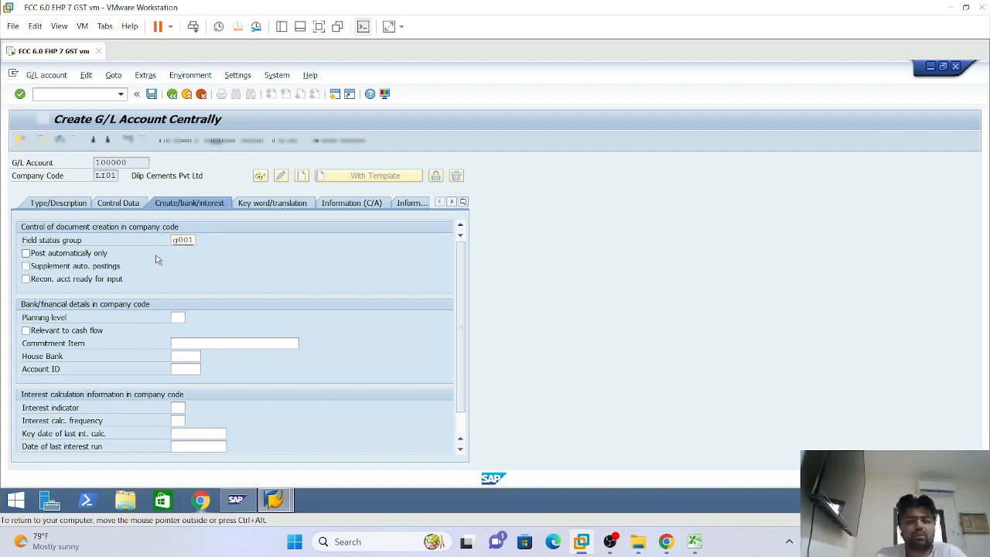
left_click(25, 255)
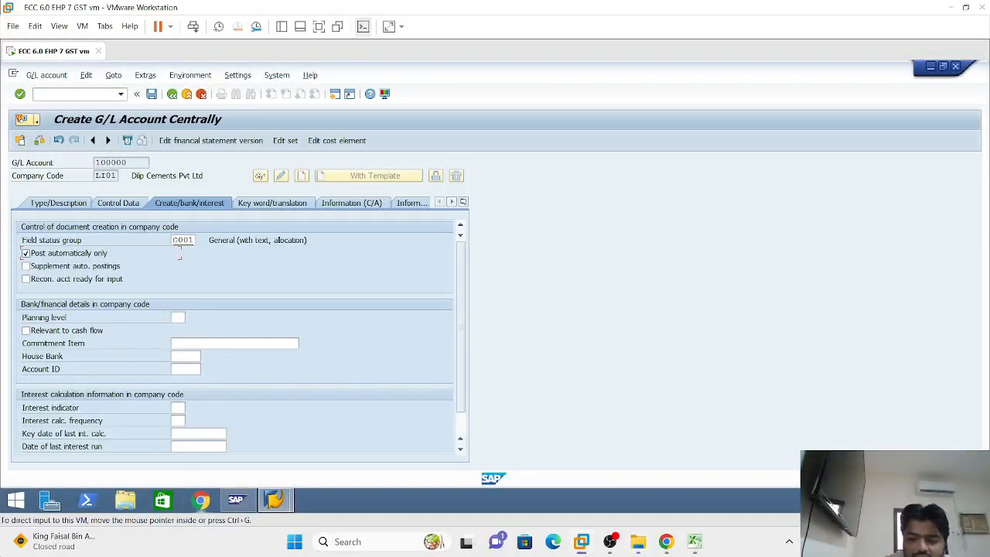
mouse_move(235, 499)
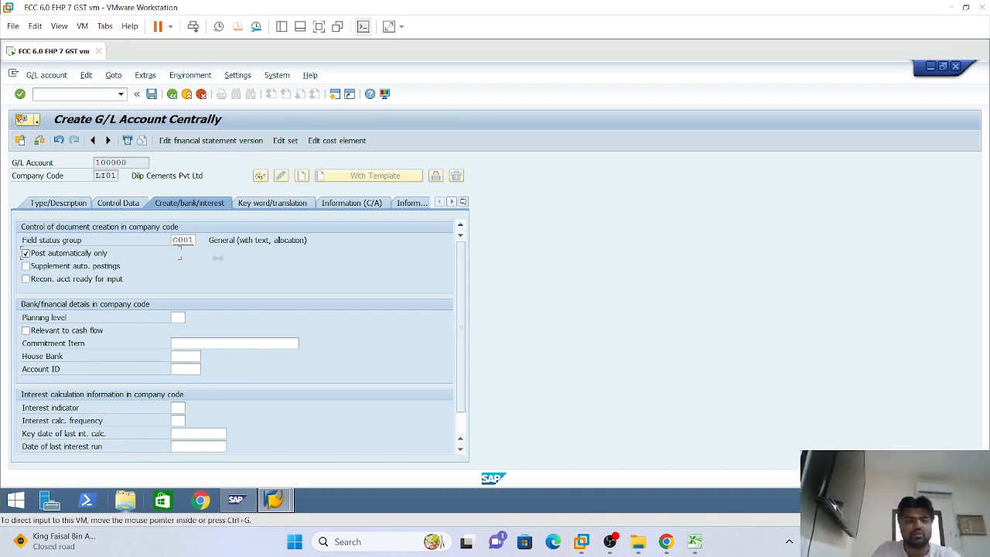
Open the definition of field status group G001 and examine the first two pages of its additional account assignments
left_click(181, 242)
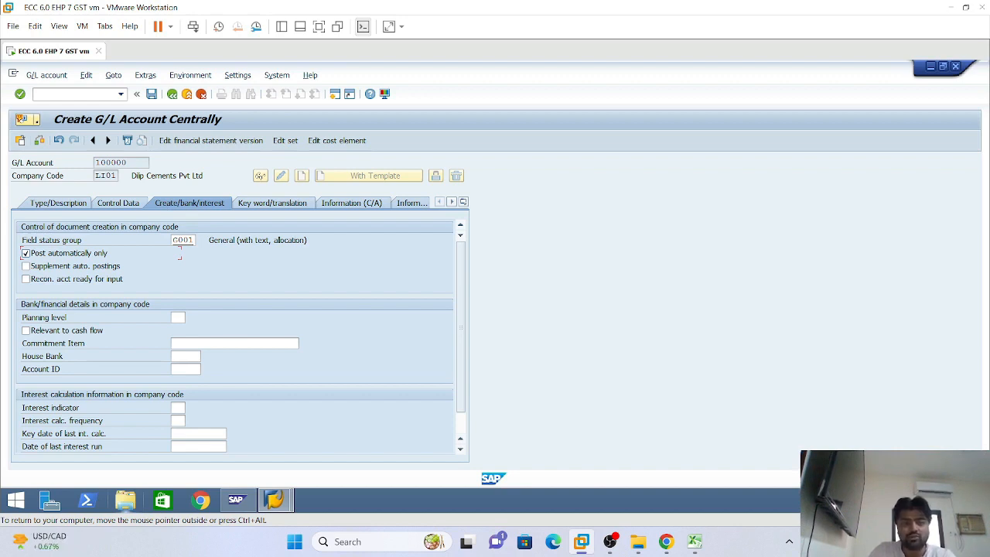
left_click_drag(127, 162, 93, 162)
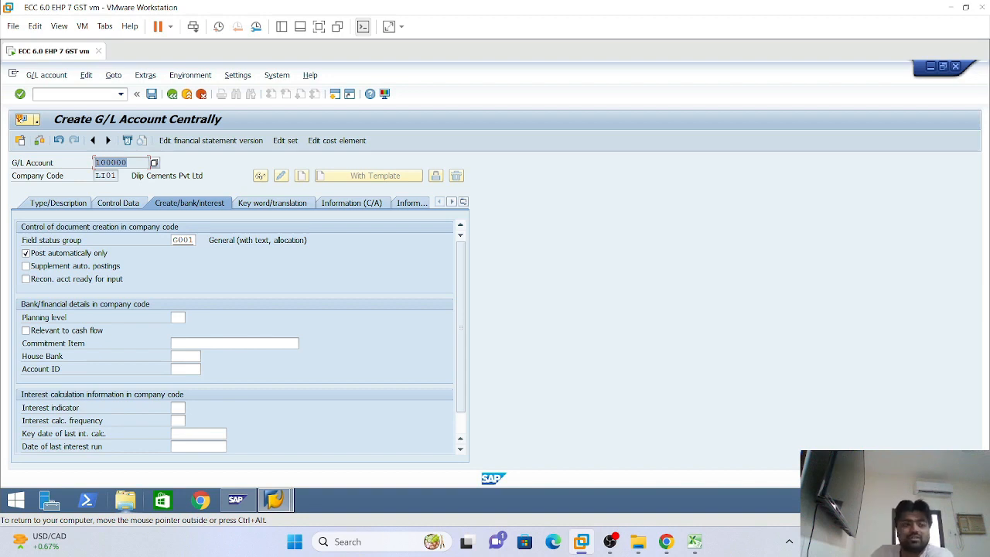
double_click(184, 240)
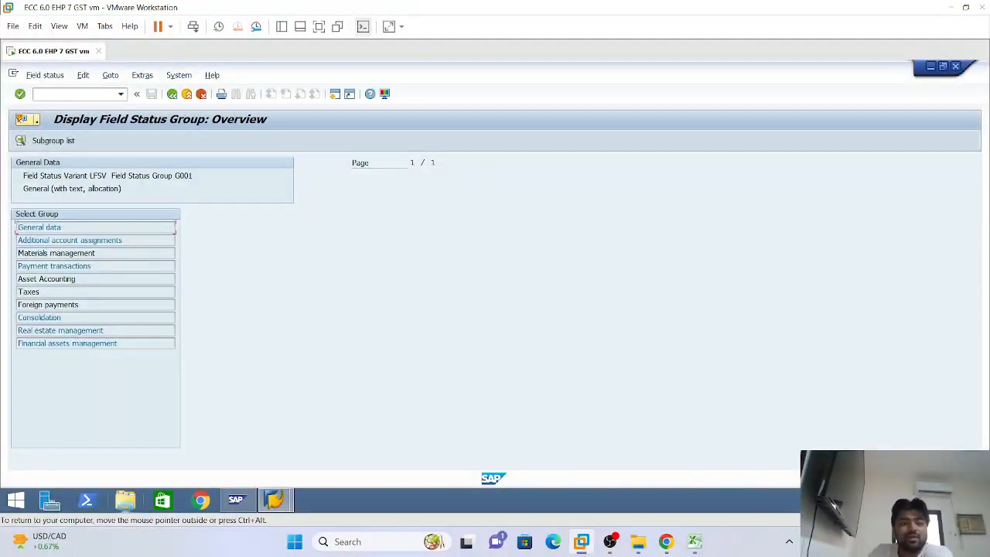
double_click(88, 242)
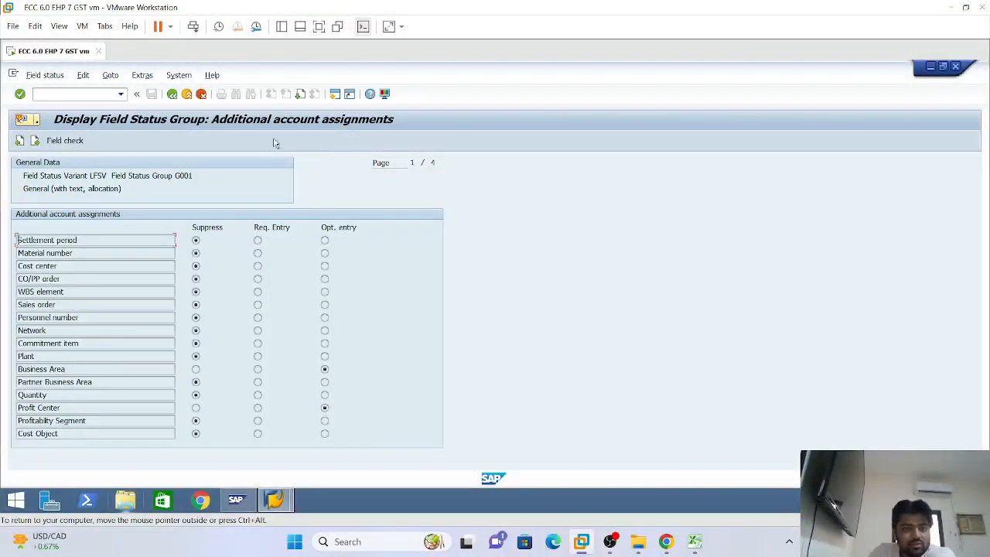
left_click(302, 94)
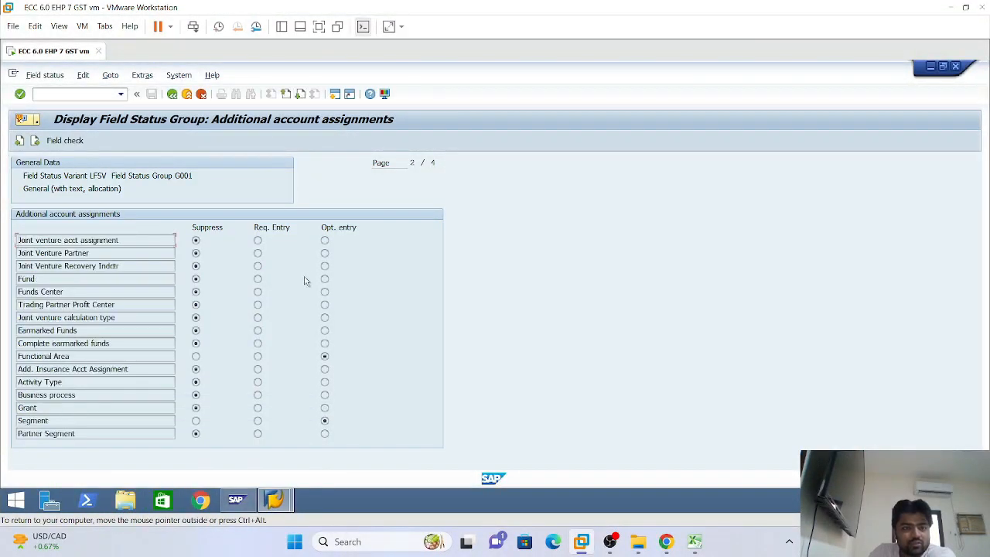
left_click(324, 355)
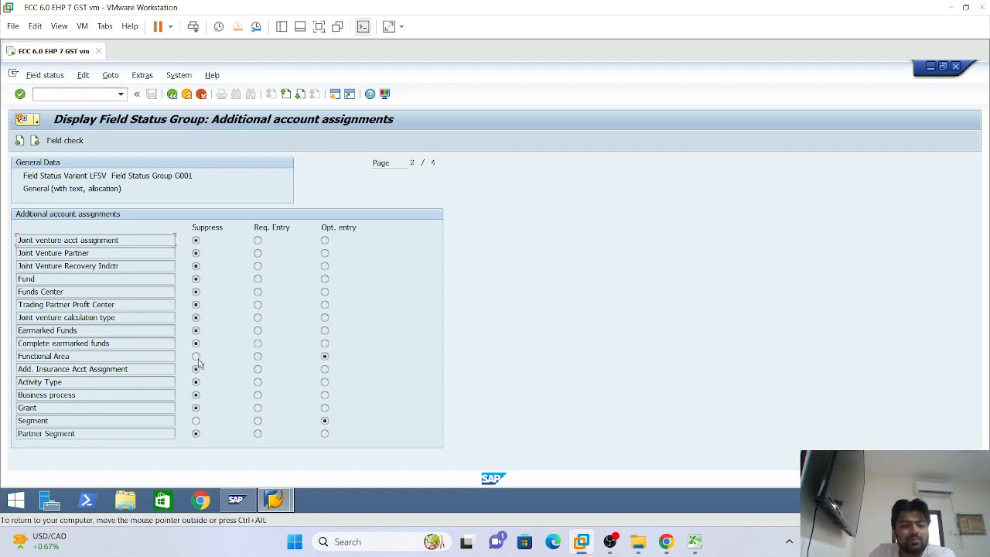
left_click(170, 94)
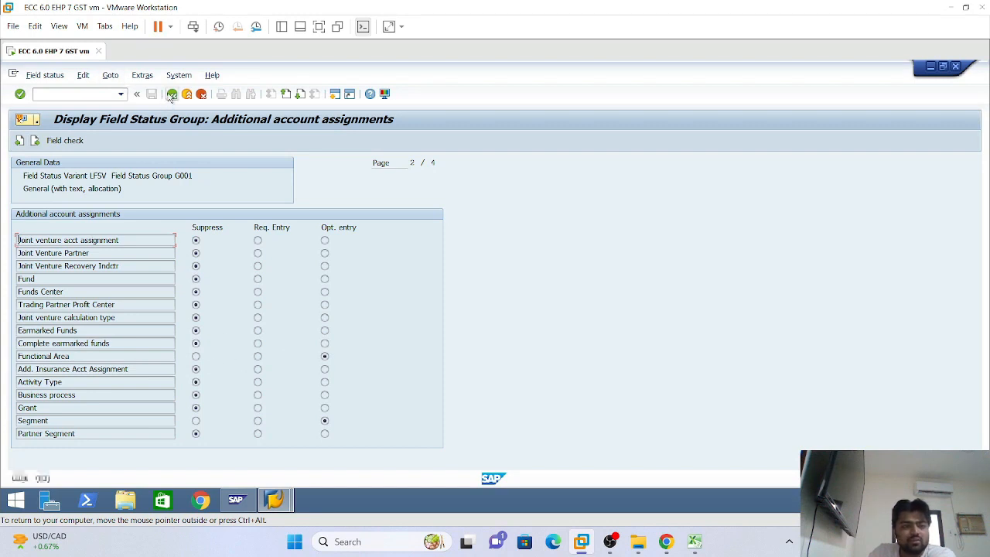
left_click(169, 95)
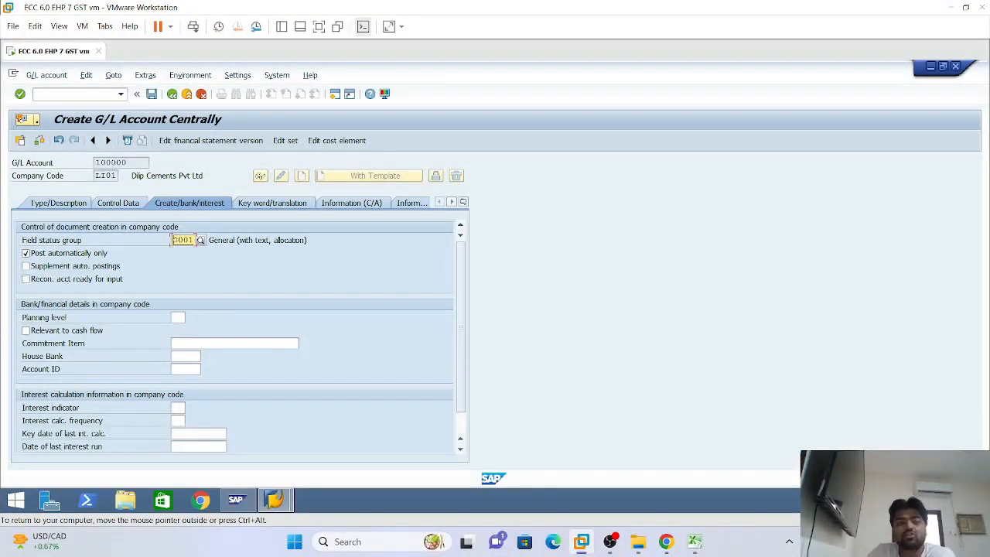
Recheck which additional account assignment fields are suppressed, required or optional in field status group G001, and return to the account
key("F2")
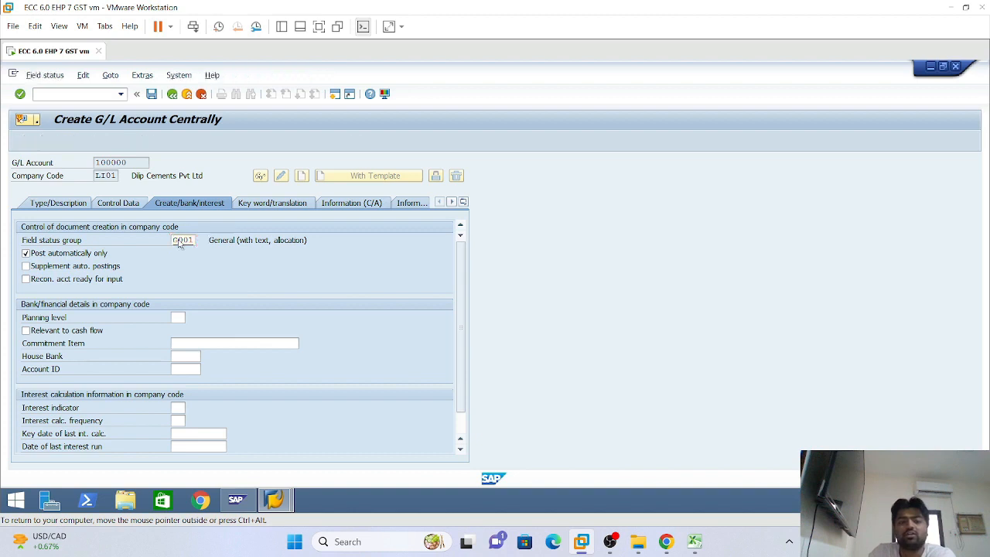
double_click(84, 240)
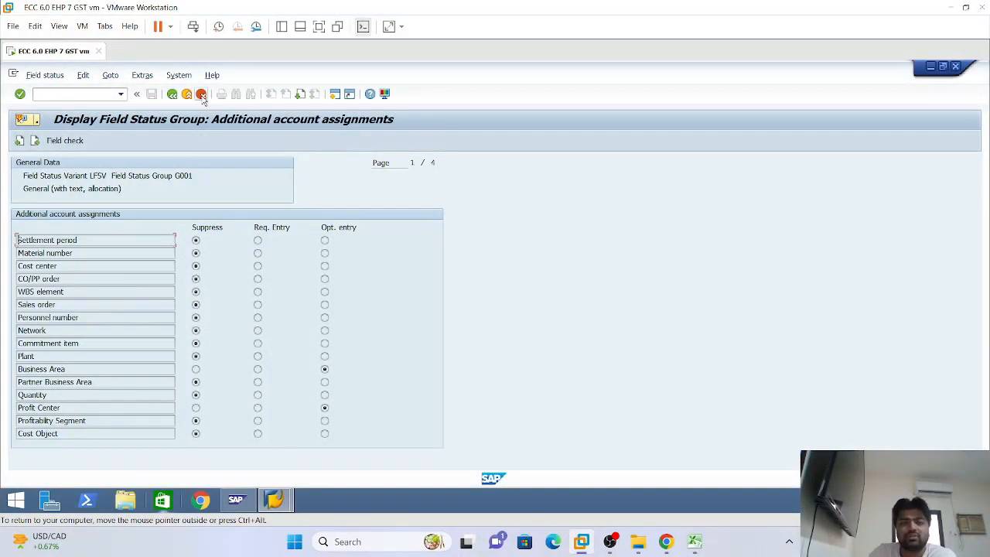
left_click(172, 94)
left_click(173, 95)
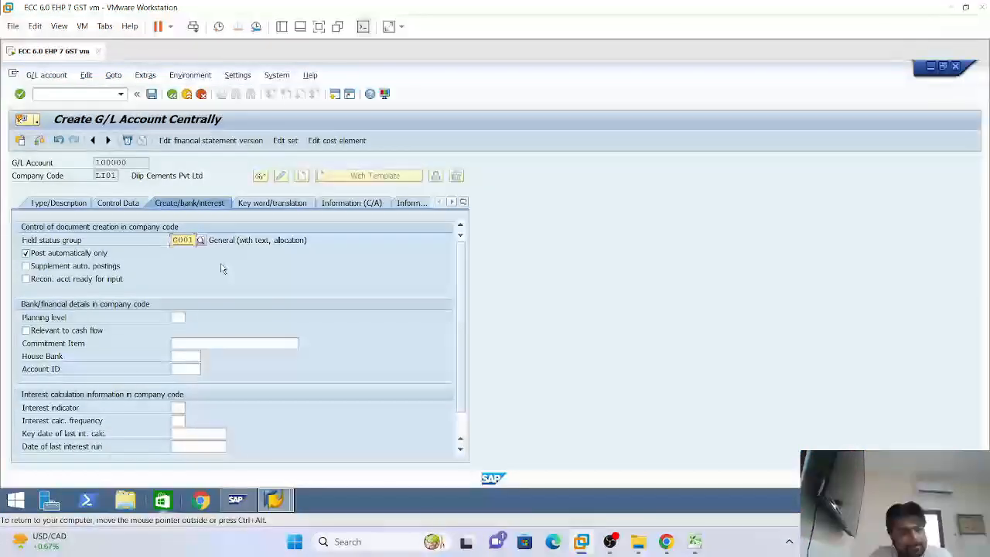
double_click(184, 240)
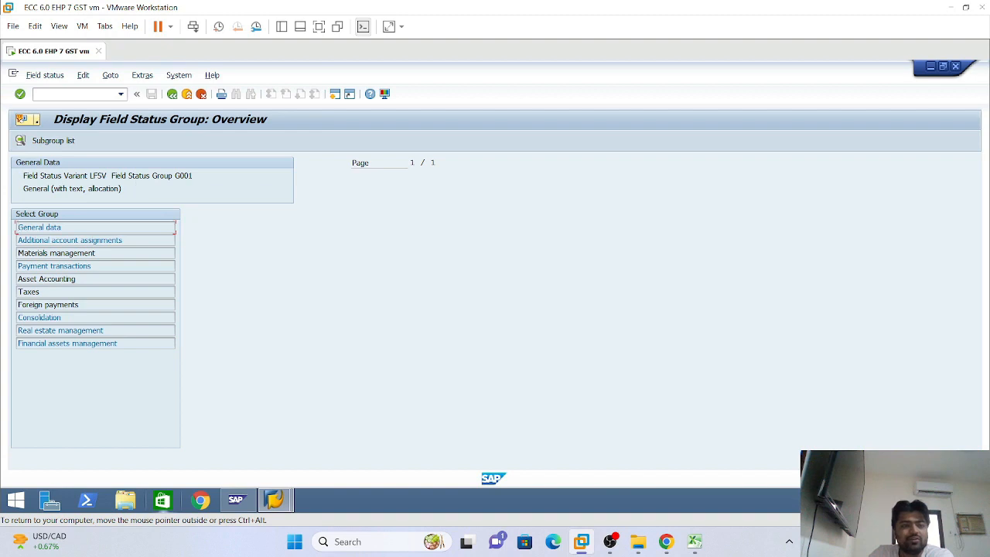
left_click_drag(196, 177, 168, 176)
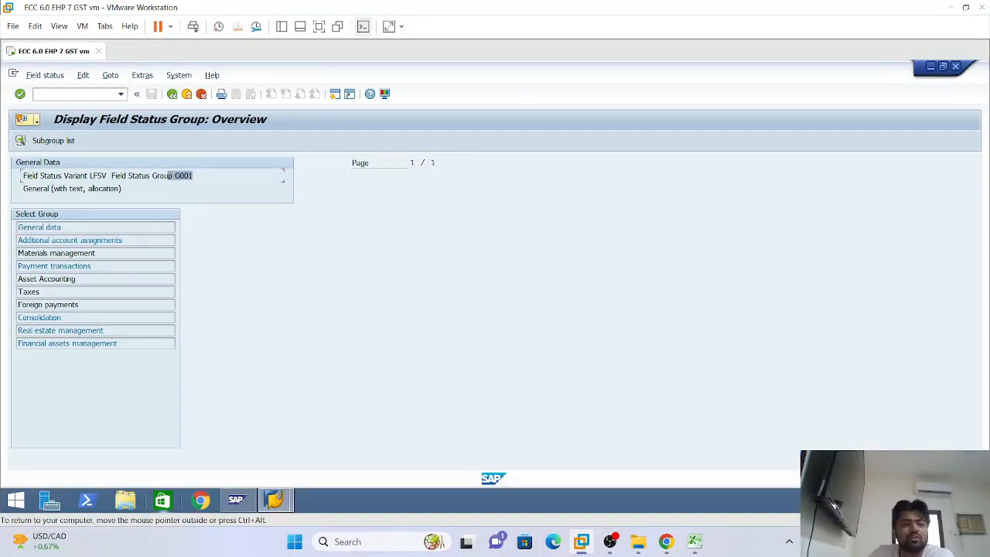
left_click(74, 240)
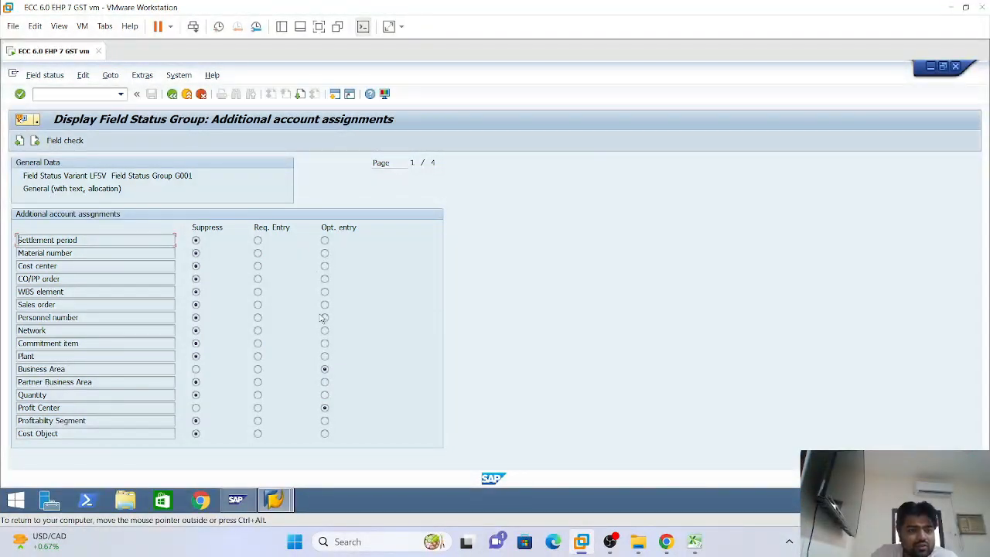
left_click(172, 94)
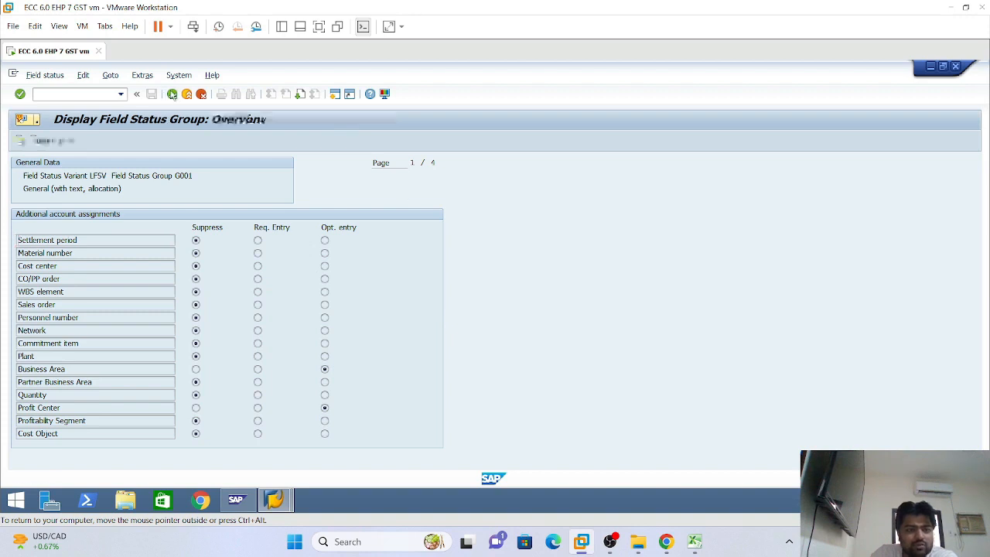
left_click(172, 93)
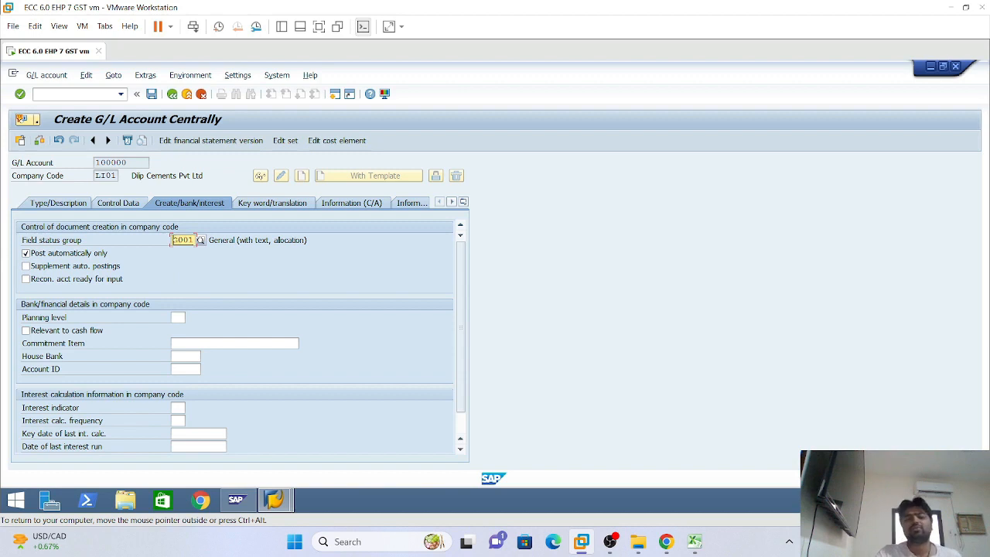
Save the new G/L account 100000 in company code LI01
right_click(127, 202)
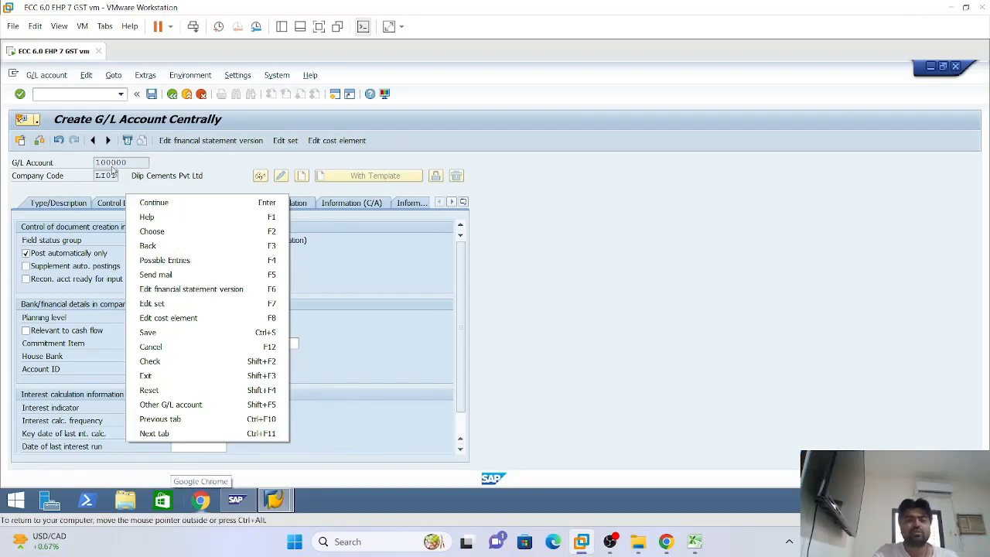
left_click(113, 164)
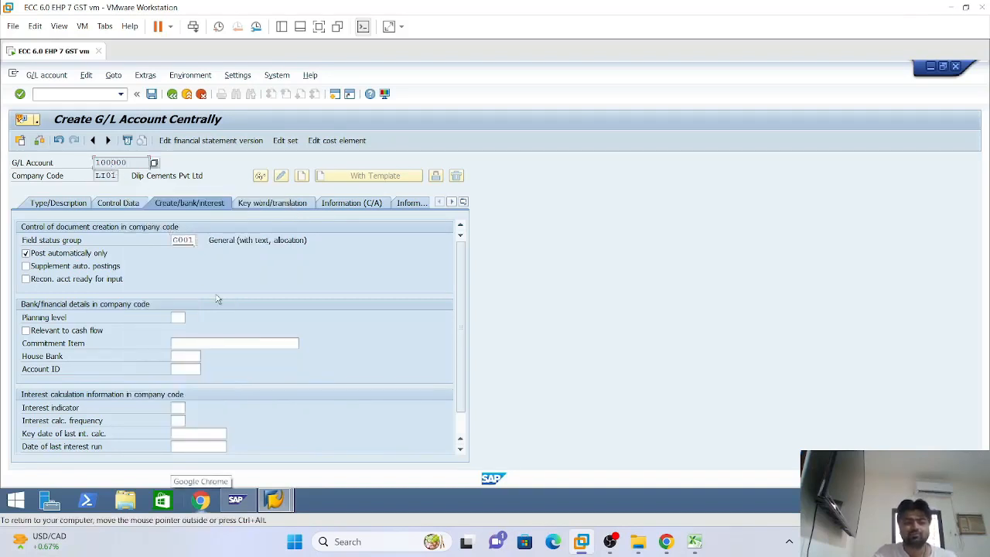
left_click(152, 95)
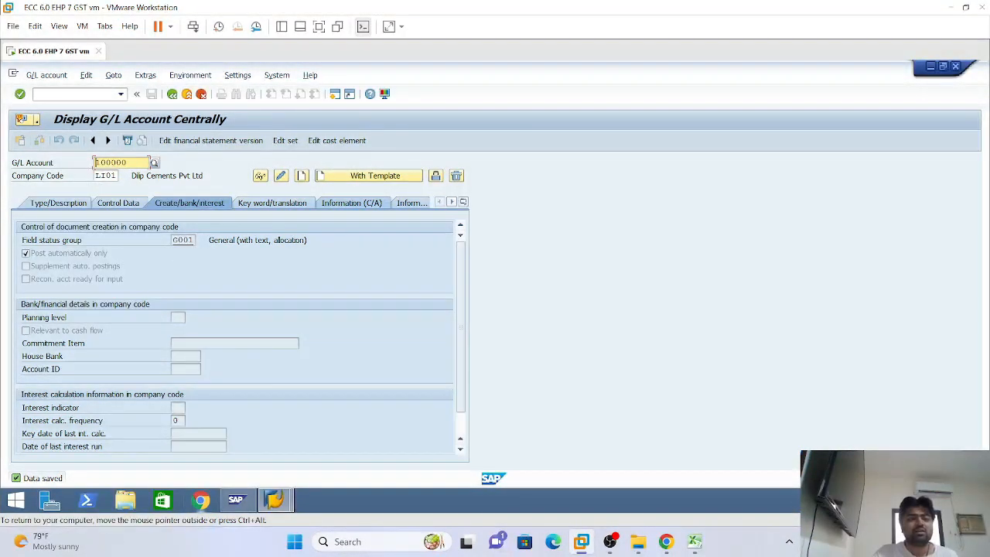
Change the company code to LI02 for G/L account 100000
key("Tab")
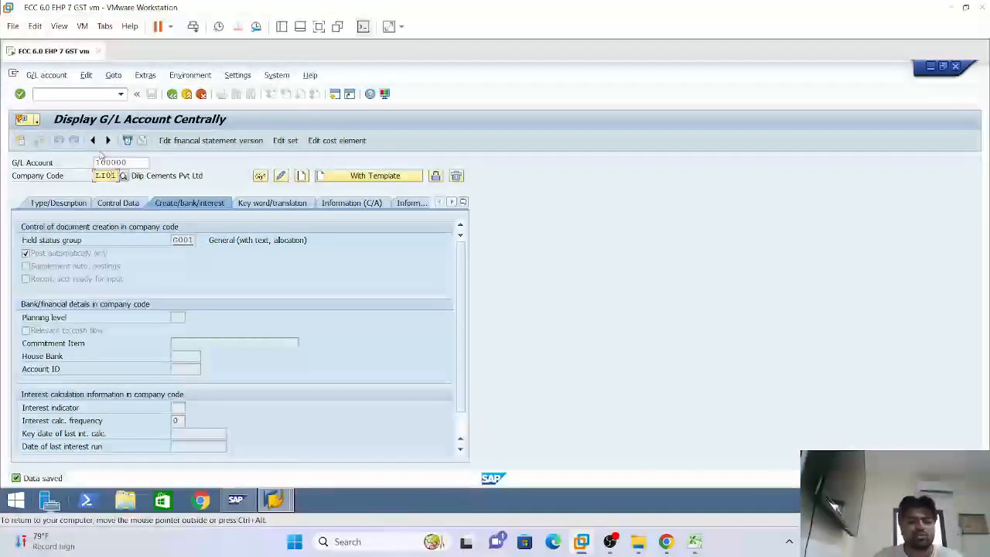
type("LI02")
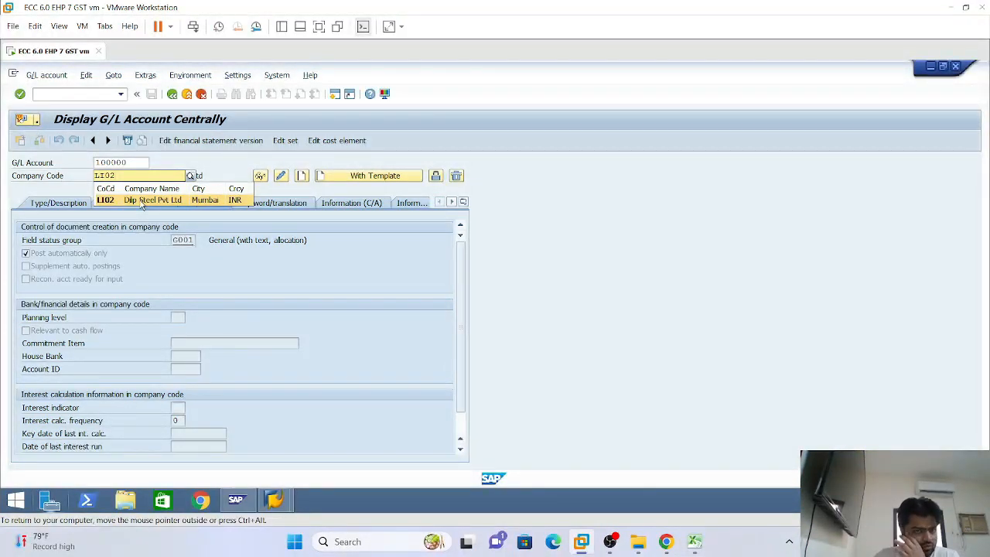
left_click(143, 200)
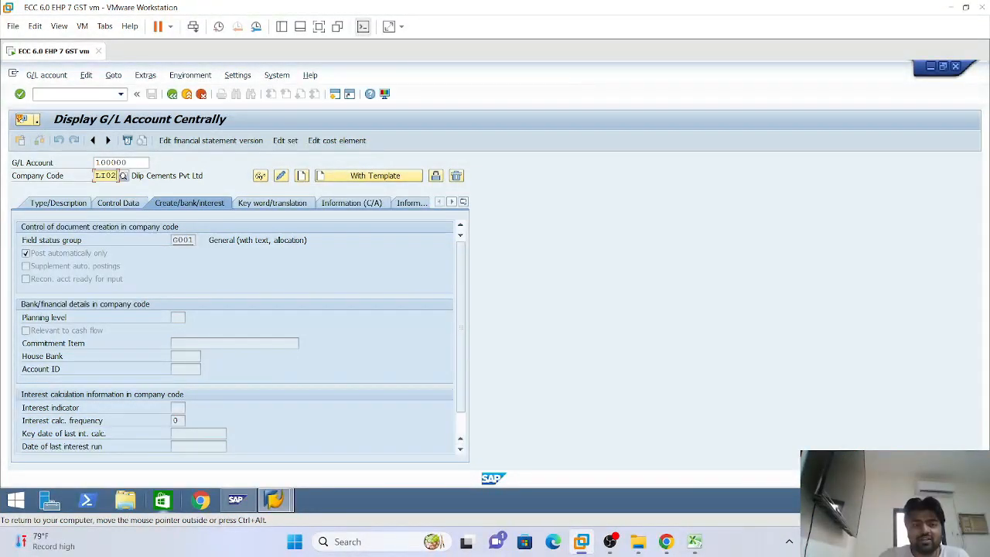
key("shift+Tab")
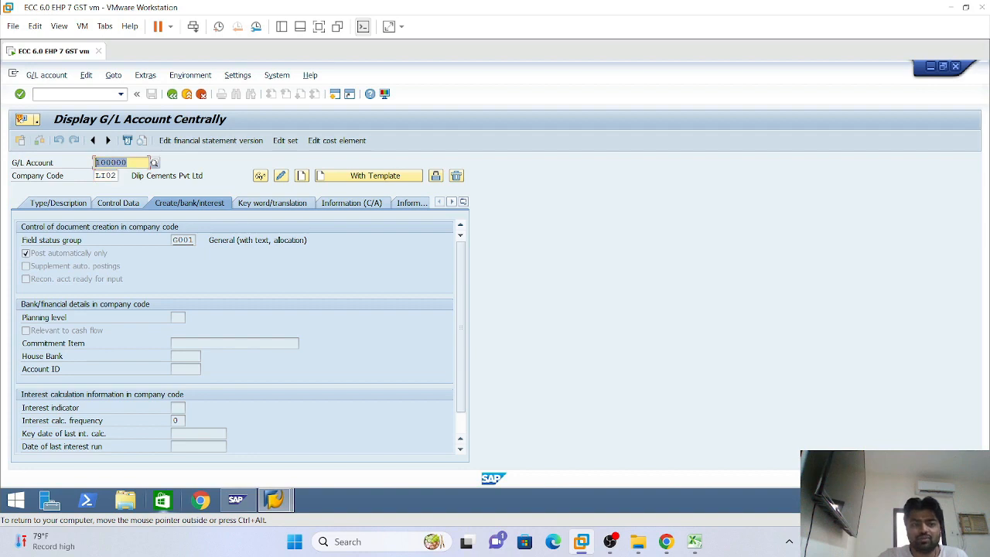
left_click(105, 162)
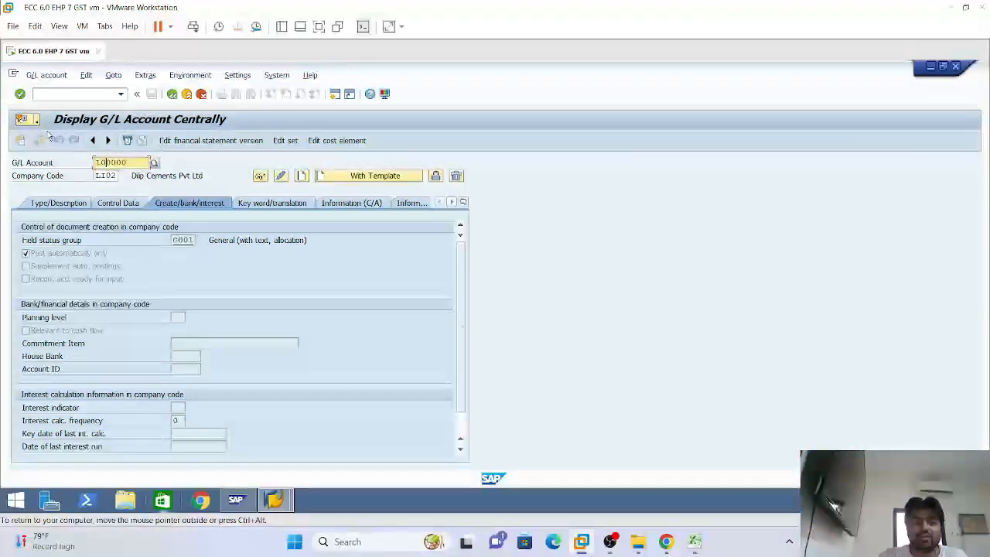
Create the LI02 account from a template, using G/L account 100000 in company code LI01 as the reference
left_click(374, 178)
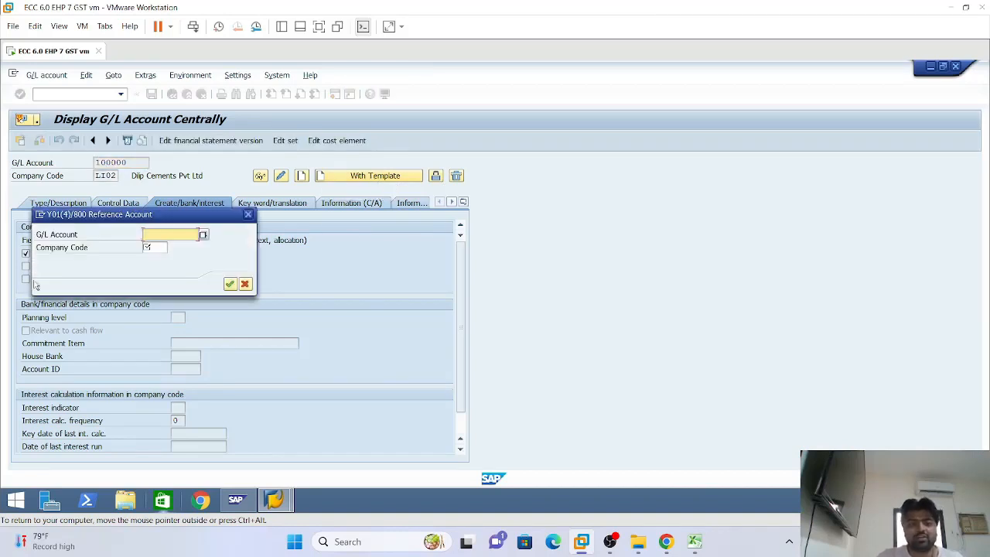
left_click_drag(172, 214, 581, 215)
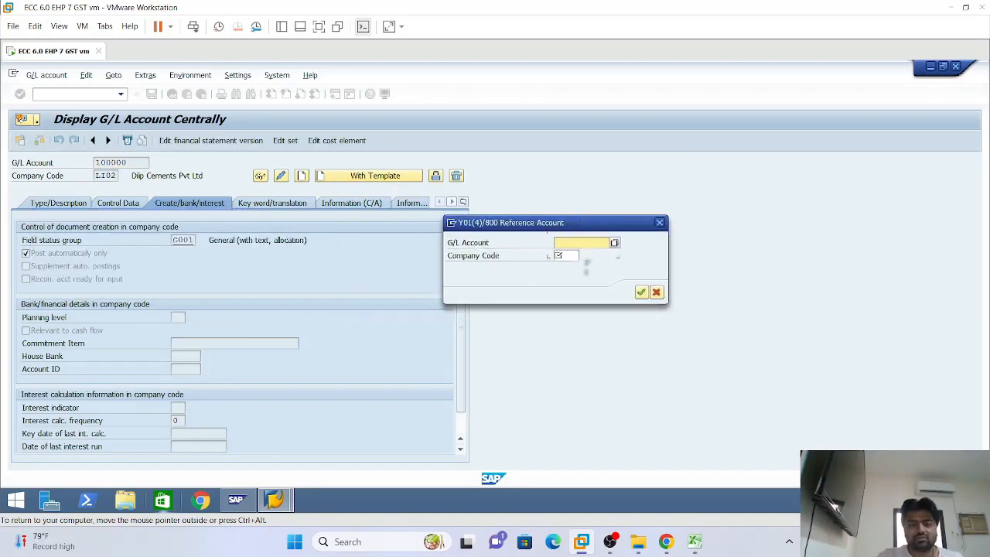
left_click(578, 256)
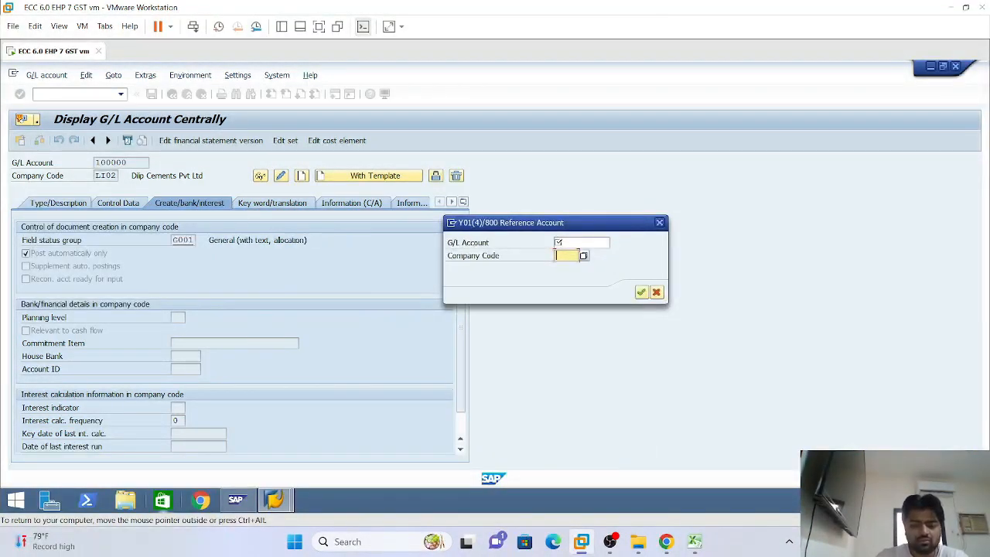
type("LI01")
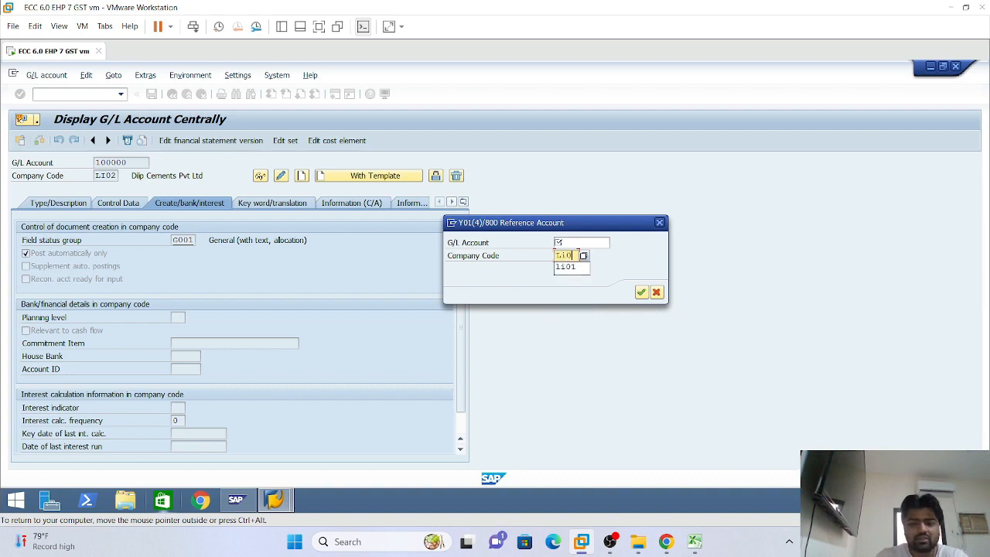
left_click(587, 265)
left_click(576, 242)
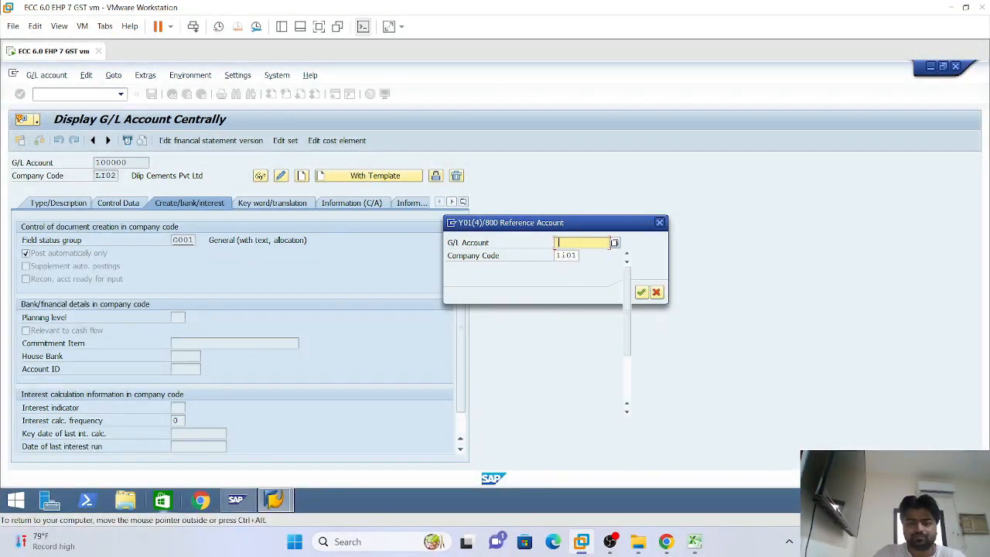
key("Escape")
type("100")
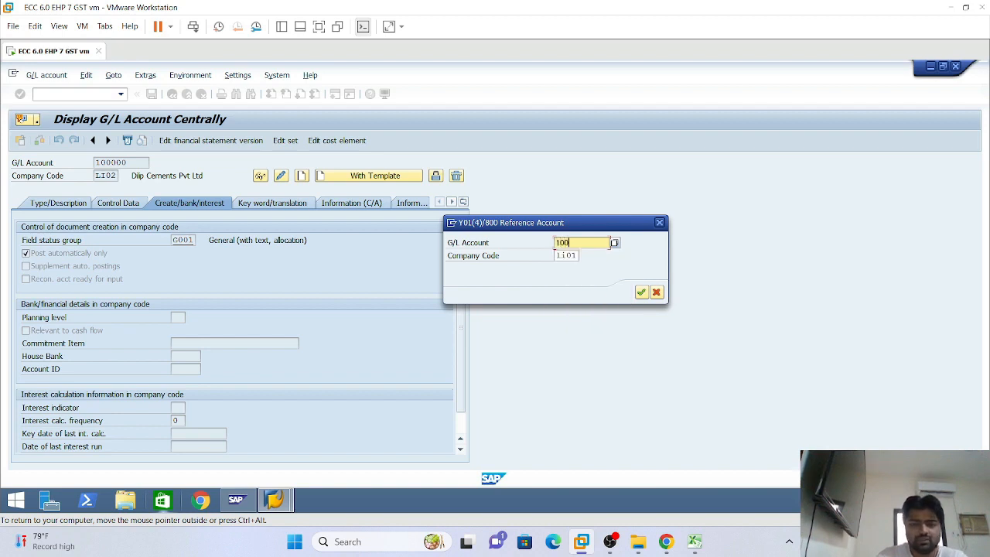
type("000")
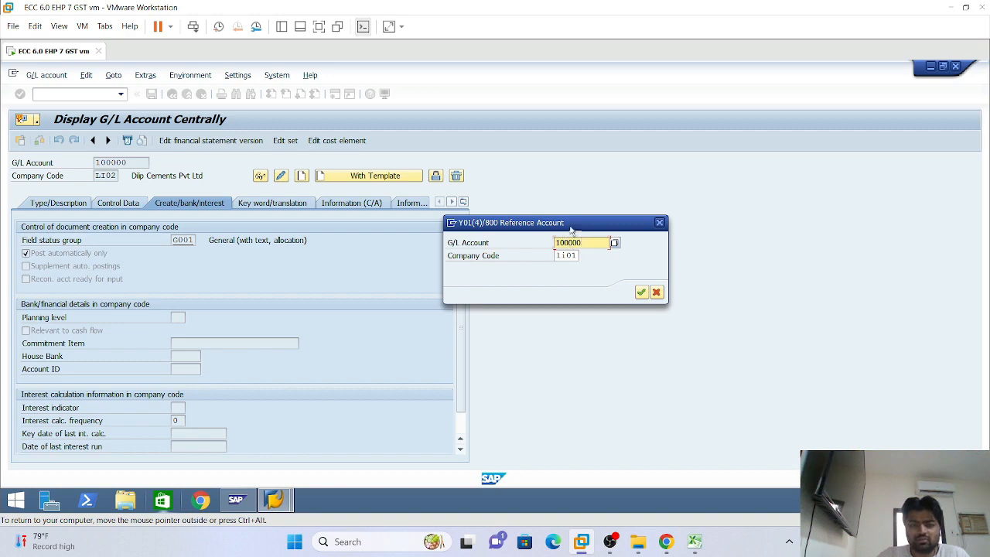
left_click_drag(571, 230, 393, 208)
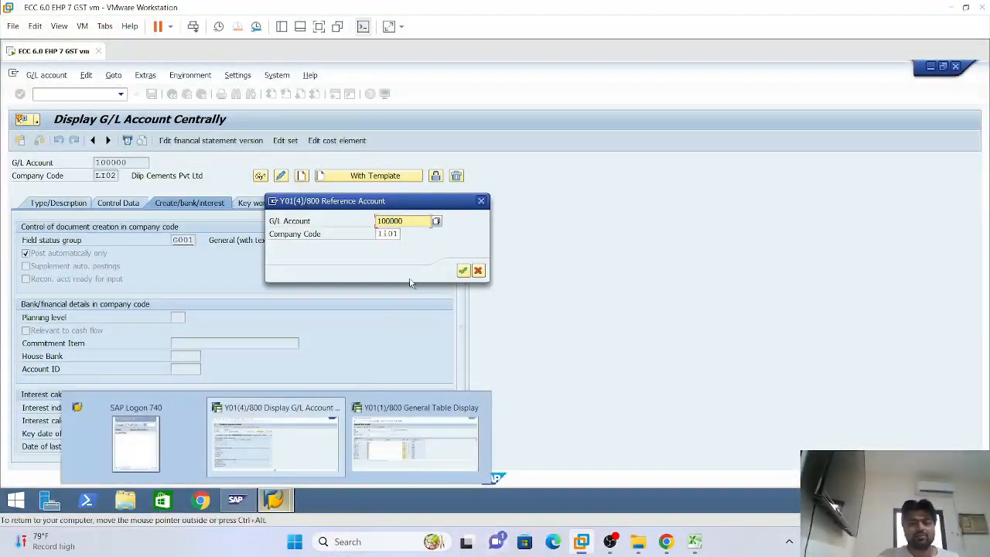
left_click(463, 271)
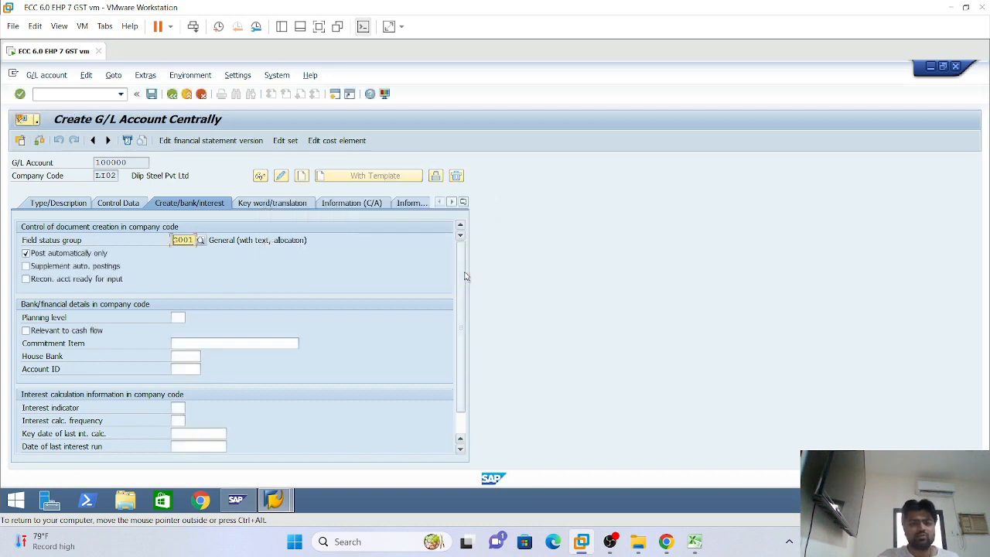
Save the template-based G/L account 100000 in company code LI02
left_click(48, 203)
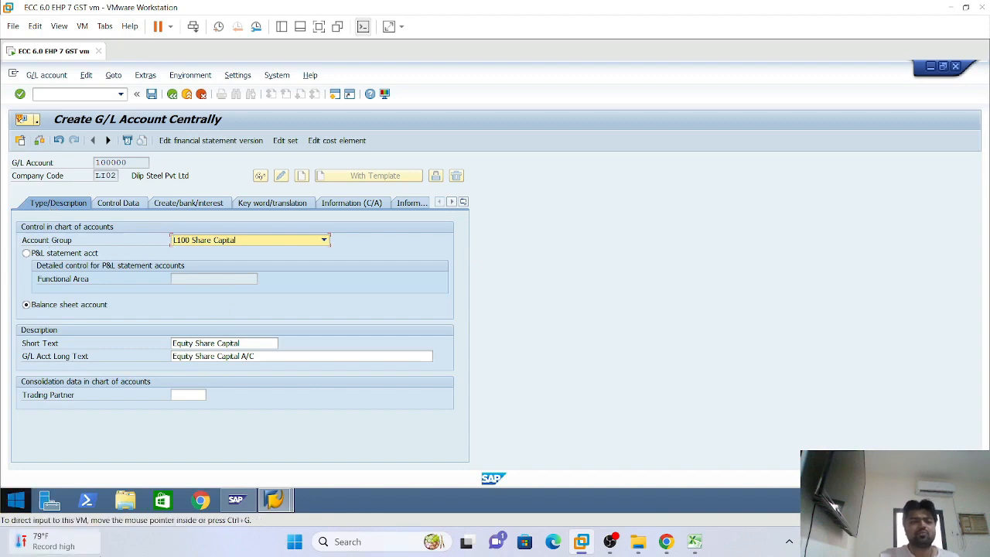
left_click(54, 542)
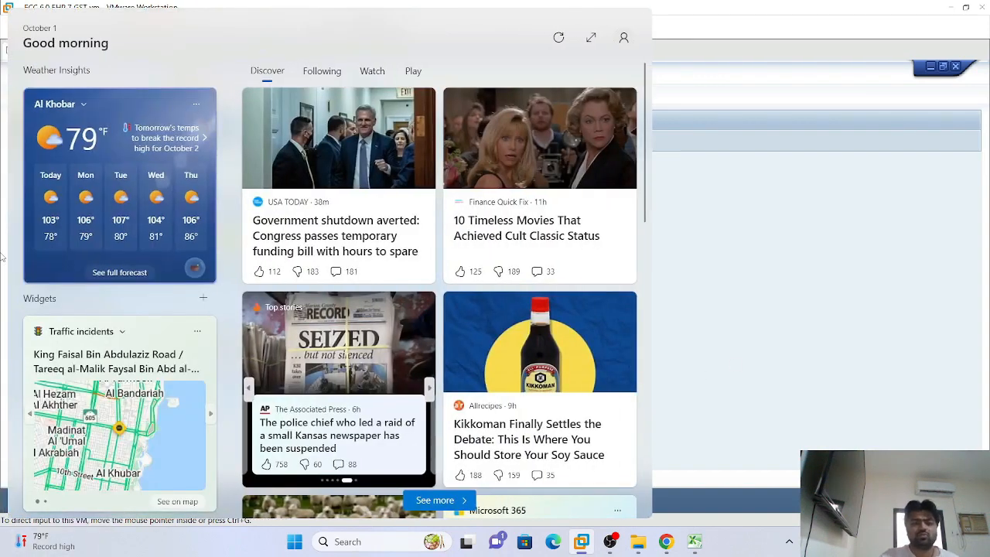
left_click(2, 257)
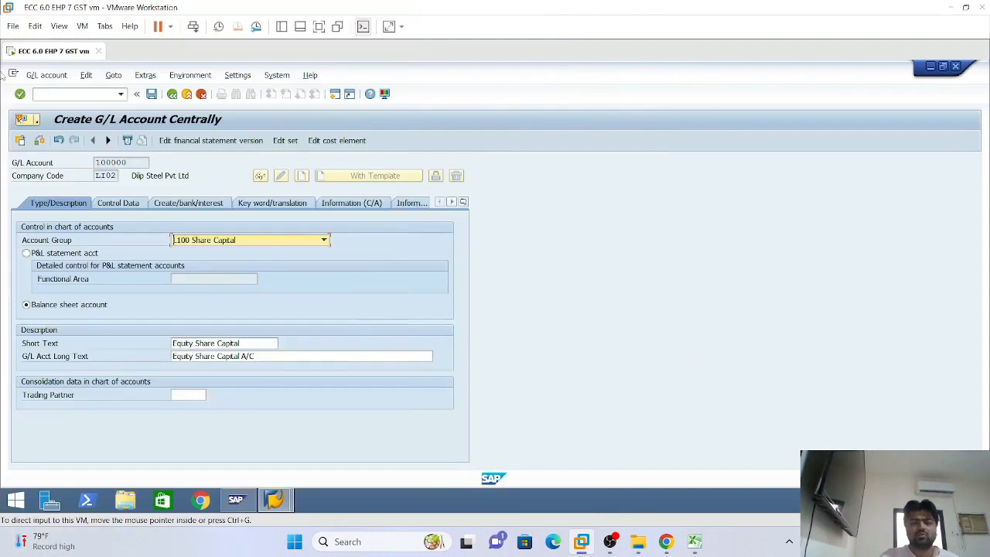
left_click(151, 94)
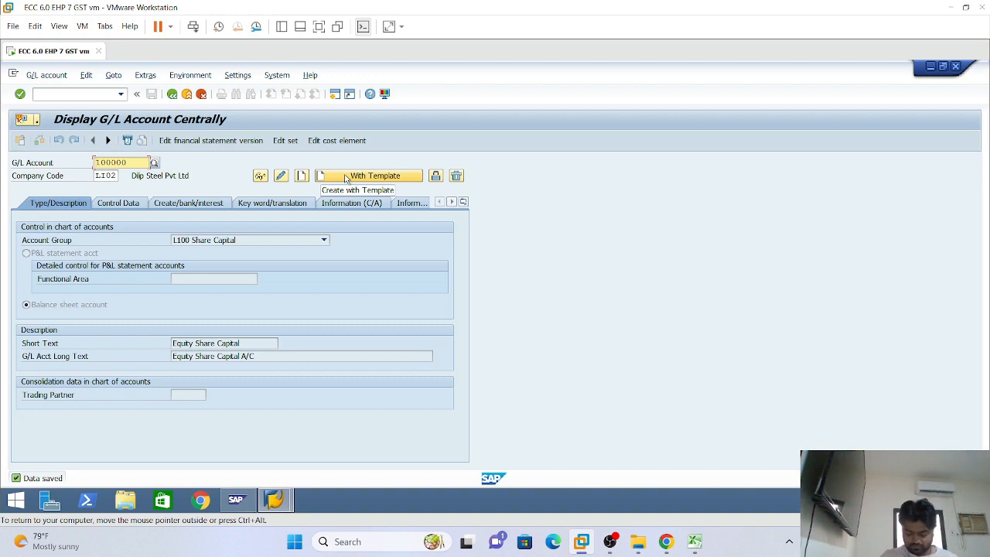
Review the control data and document creation settings of the saved LI02 account, ending at its type and description
left_click(113, 206)
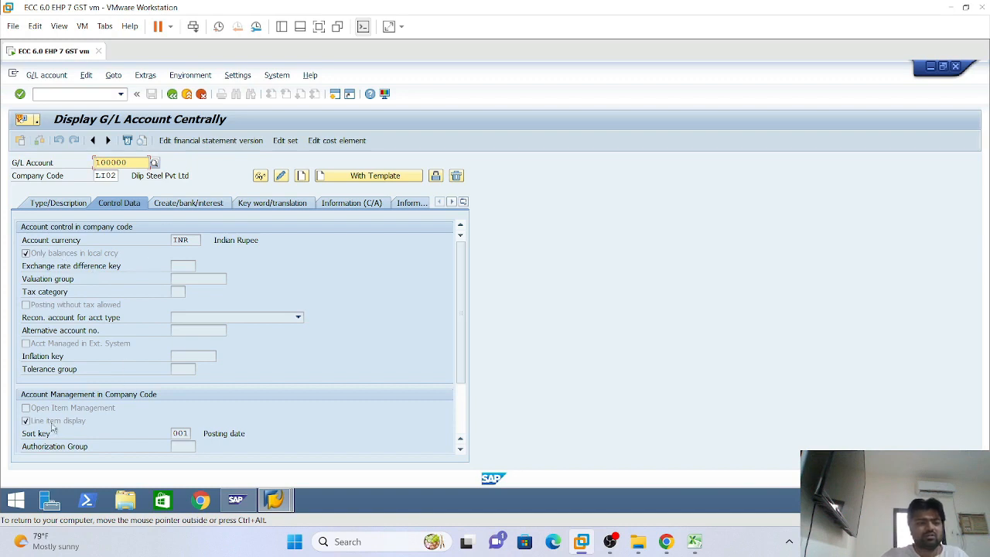
left_click(188, 203)
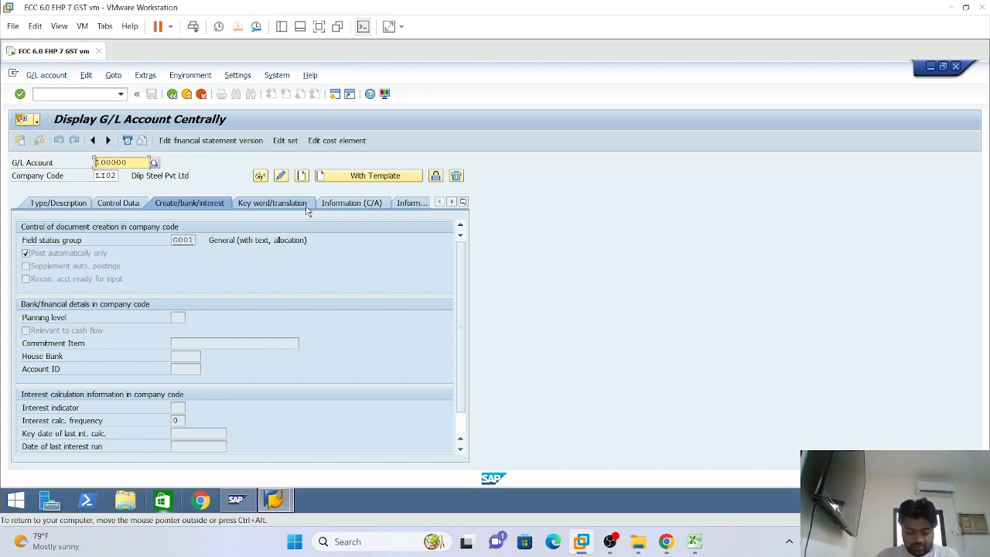
left_click(50, 201)
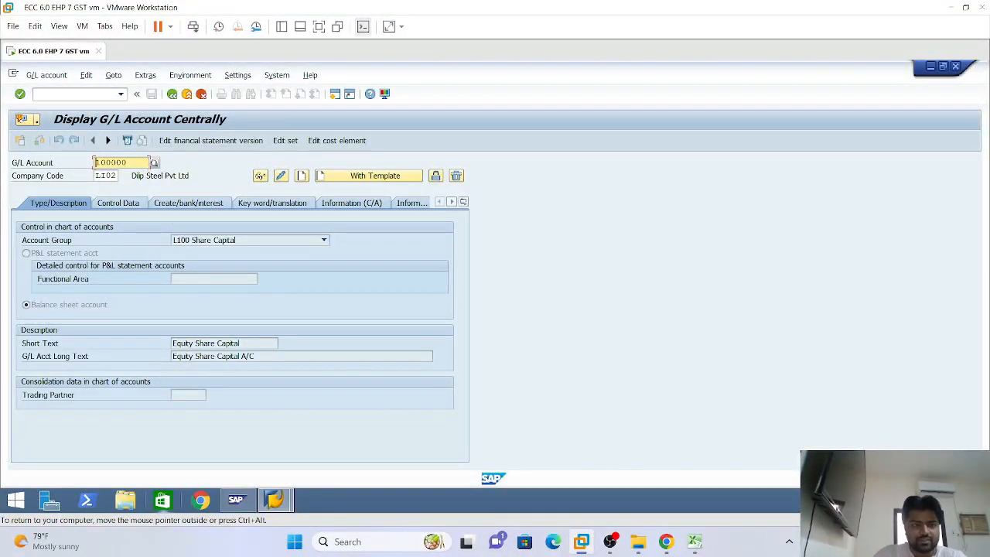
Set the G/L account to 240000 and the company code to LI01
left_click(96, 164)
right_click(95, 167)
left_click(116, 211)
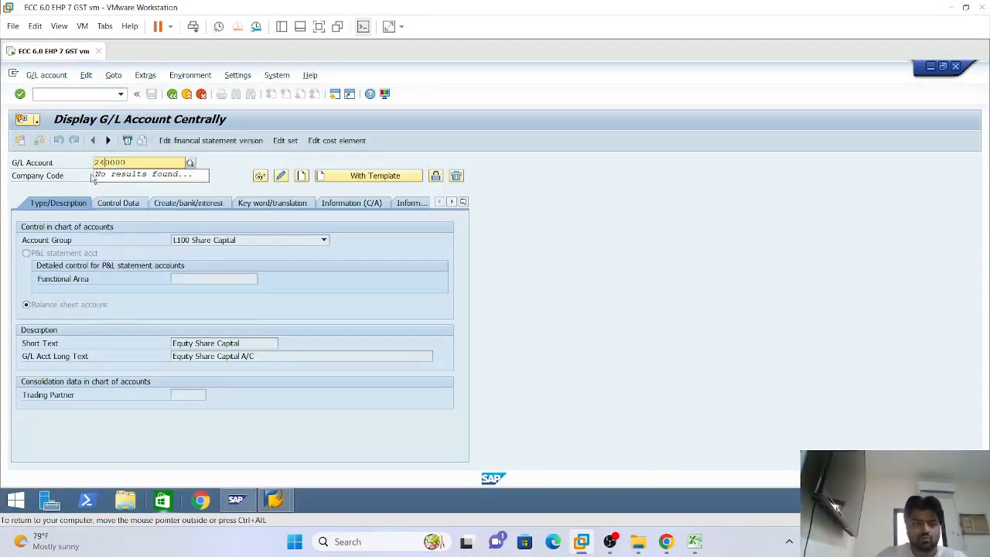
key("Return")
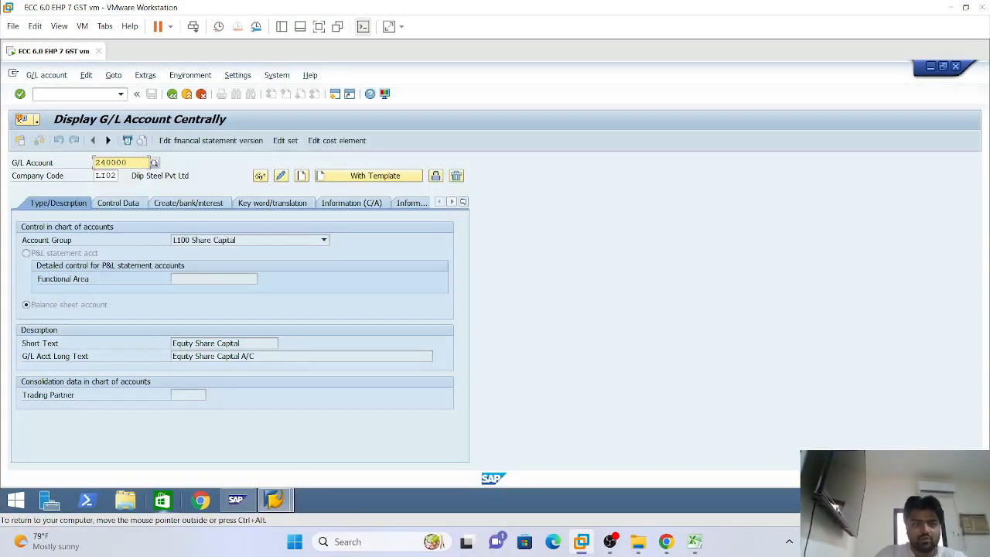
left_click(112, 176)
type("1")
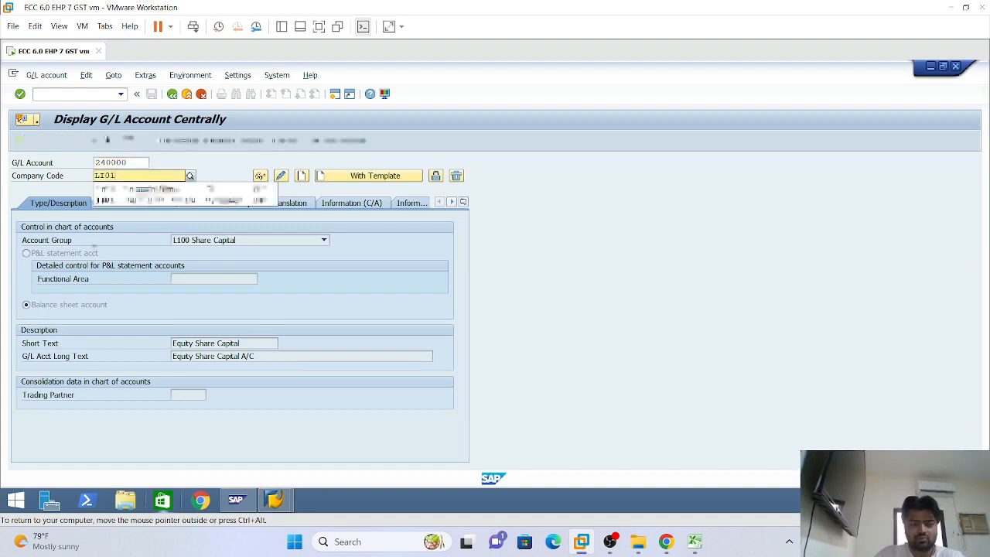
key("Return")
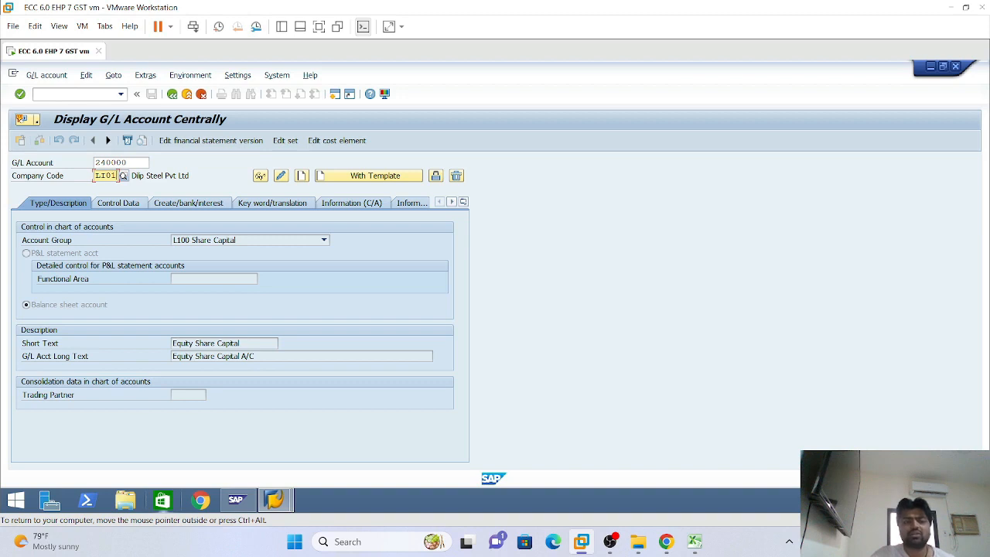
key("shift+Tab")
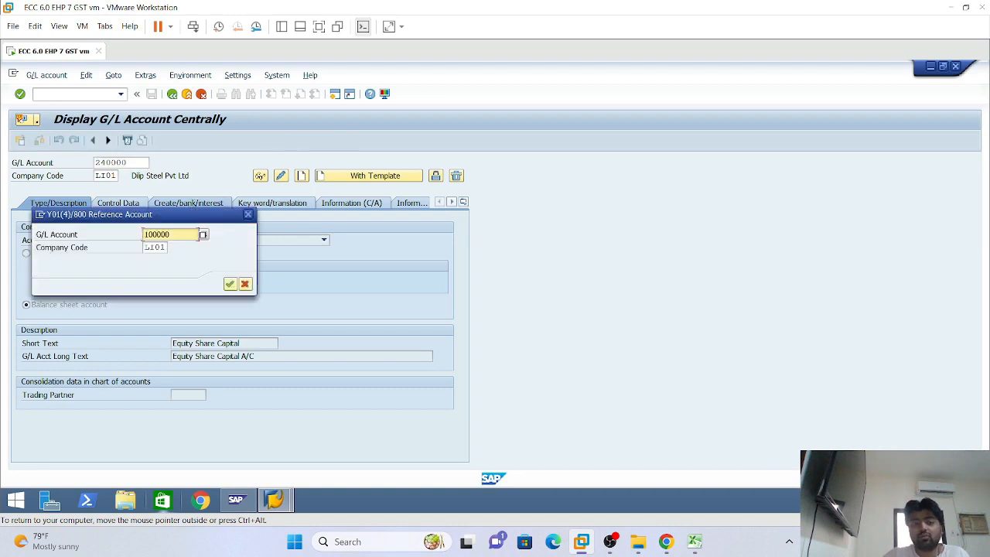
left_click(250, 218)
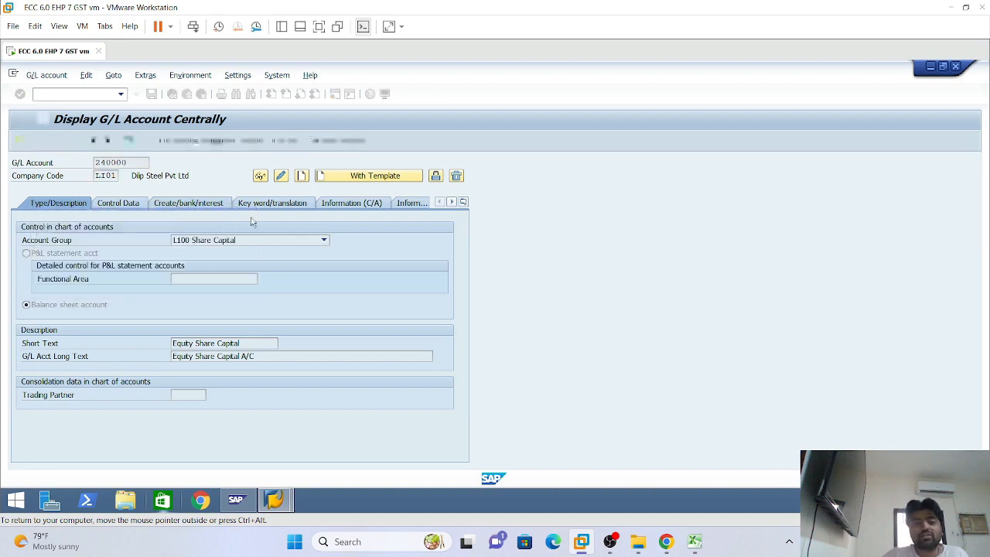
left_click(65, 206)
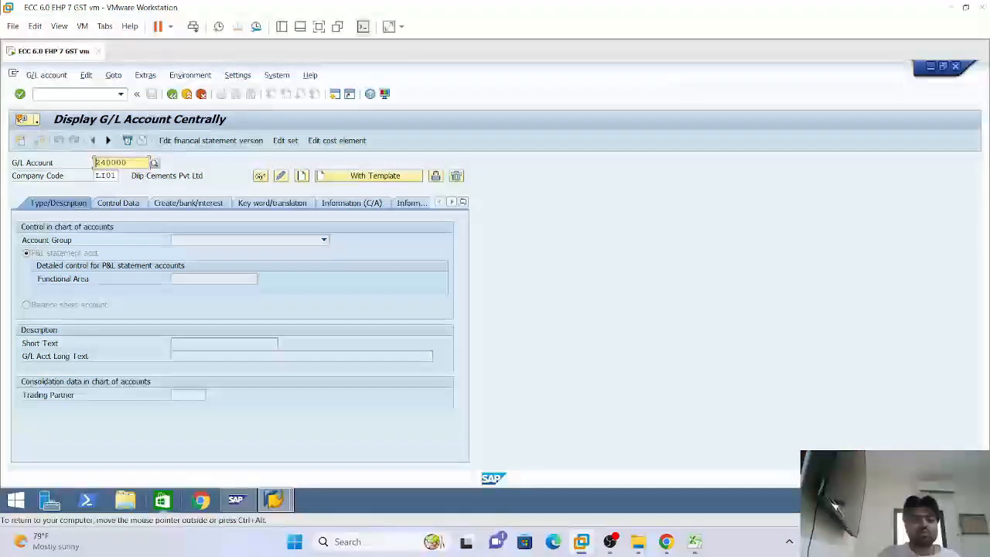
left_click(91, 164)
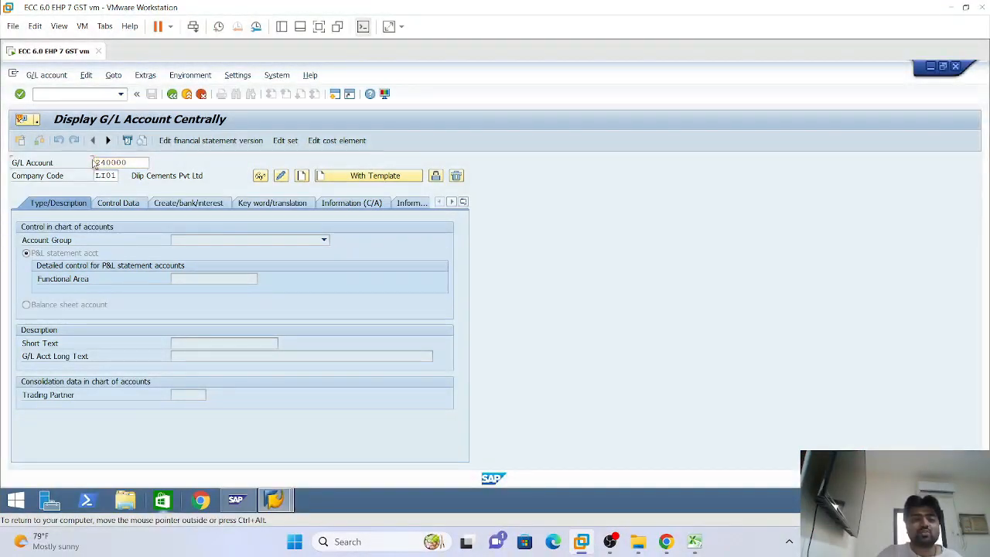
left_click_drag(91, 164, 126, 163)
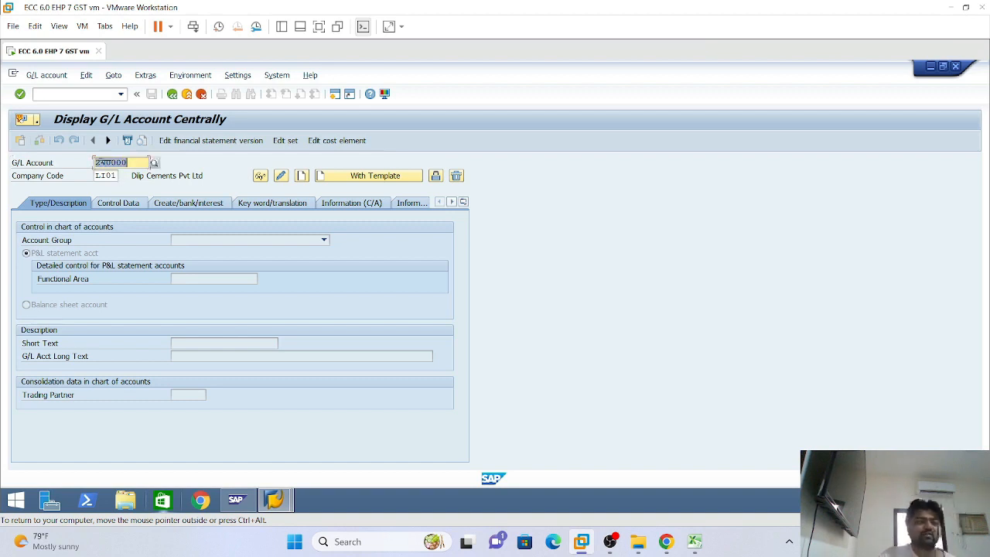
left_click(118, 177)
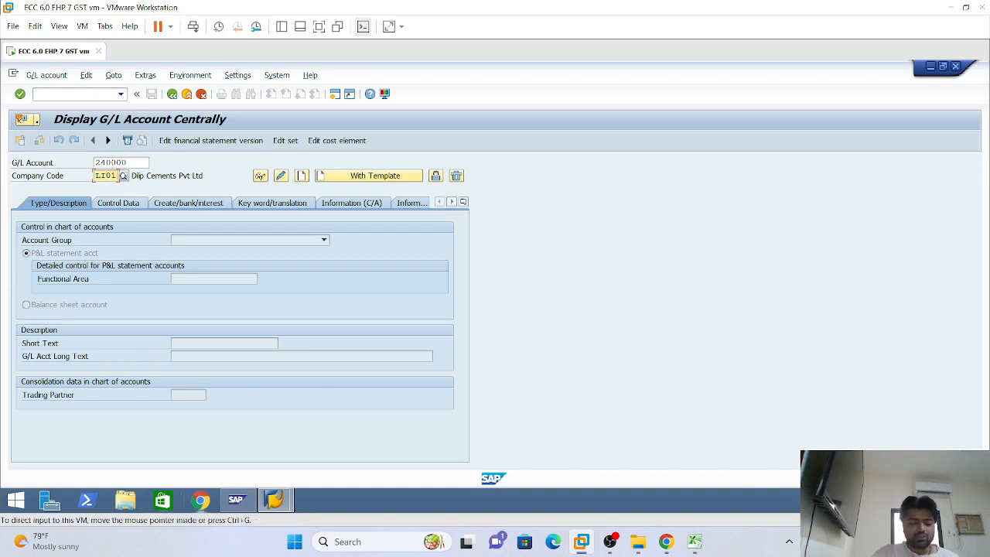
left_click(276, 500)
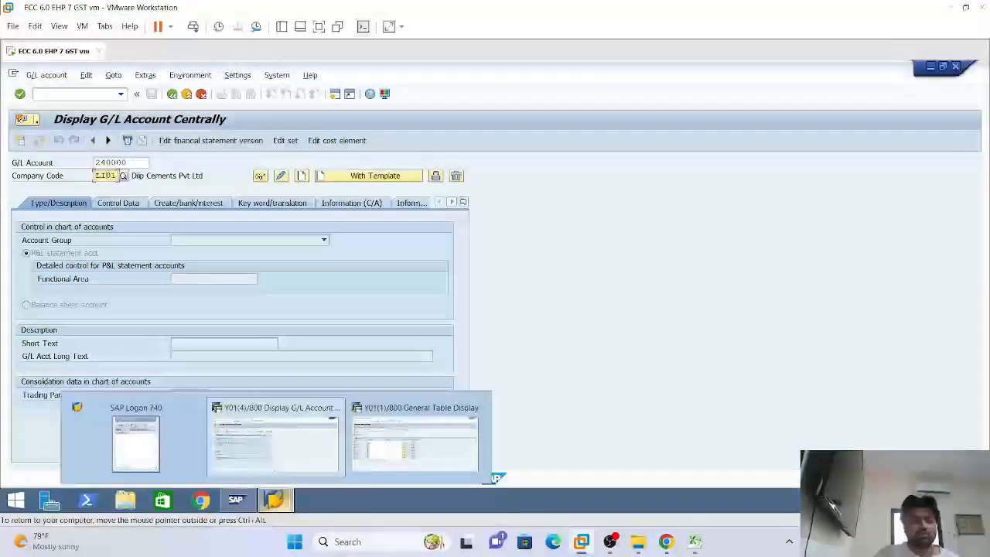
left_click(106, 163)
key("Tab")
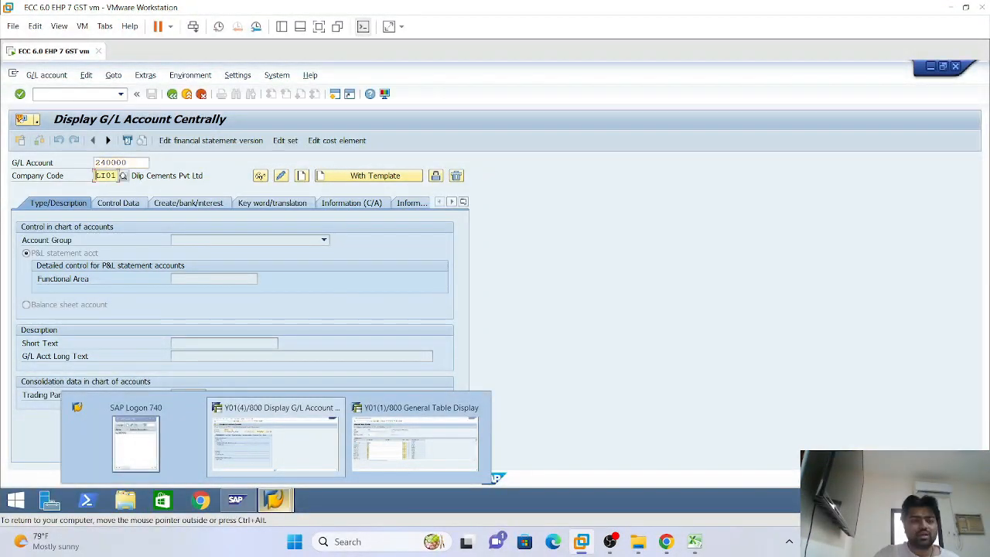
Start creating G/L account 240000 in LI01 as a balance sheet account in account group A240 Cash & Bank
left_click(303, 176)
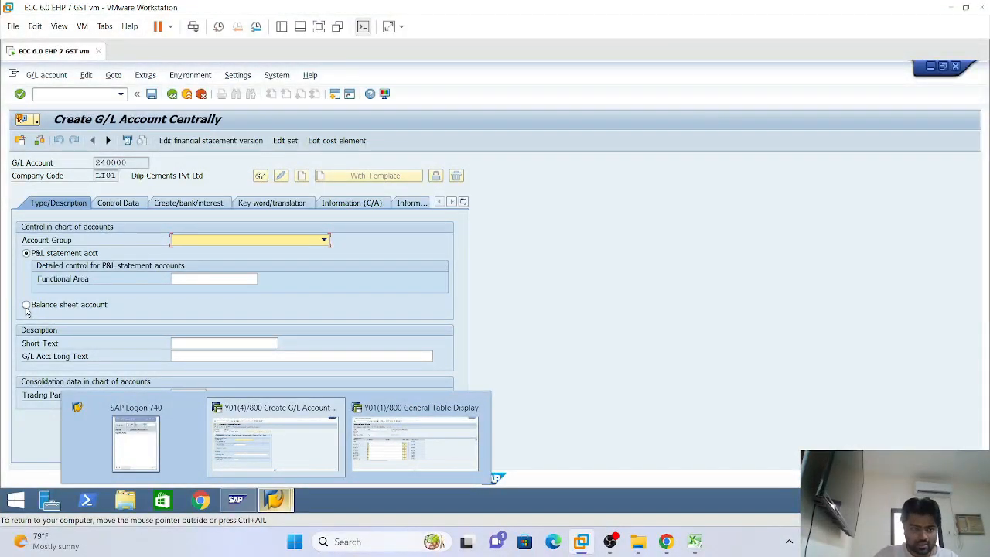
left_click(28, 305)
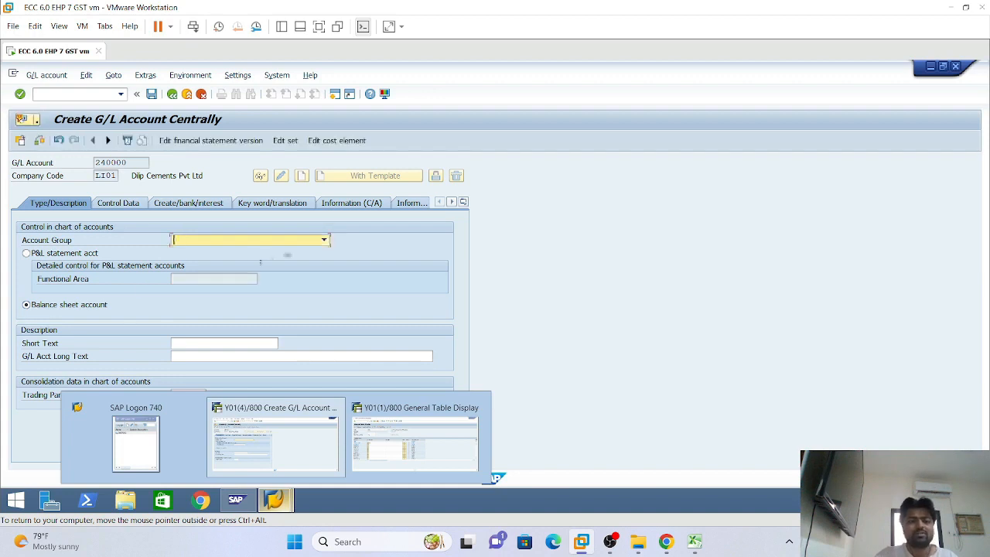
left_click(323, 239)
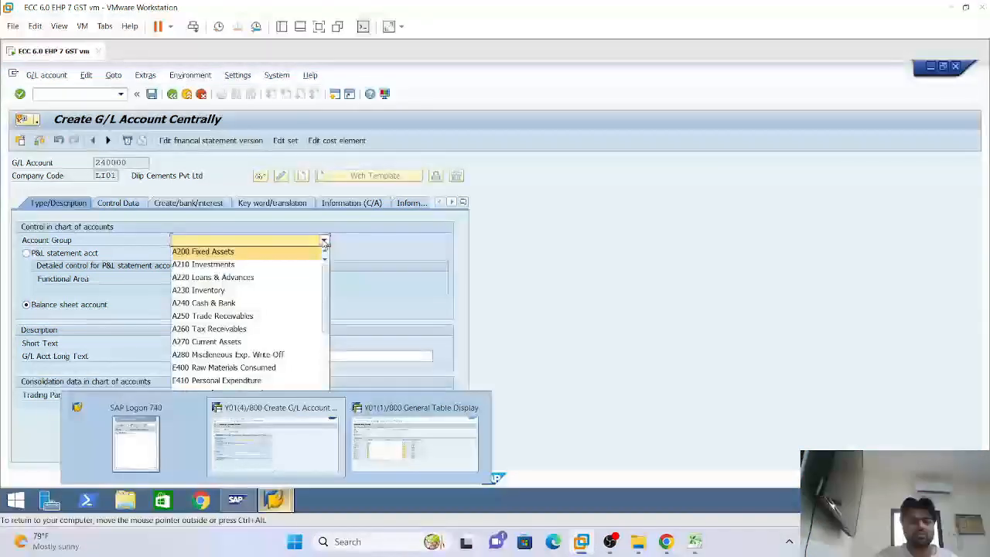
left_click(225, 307)
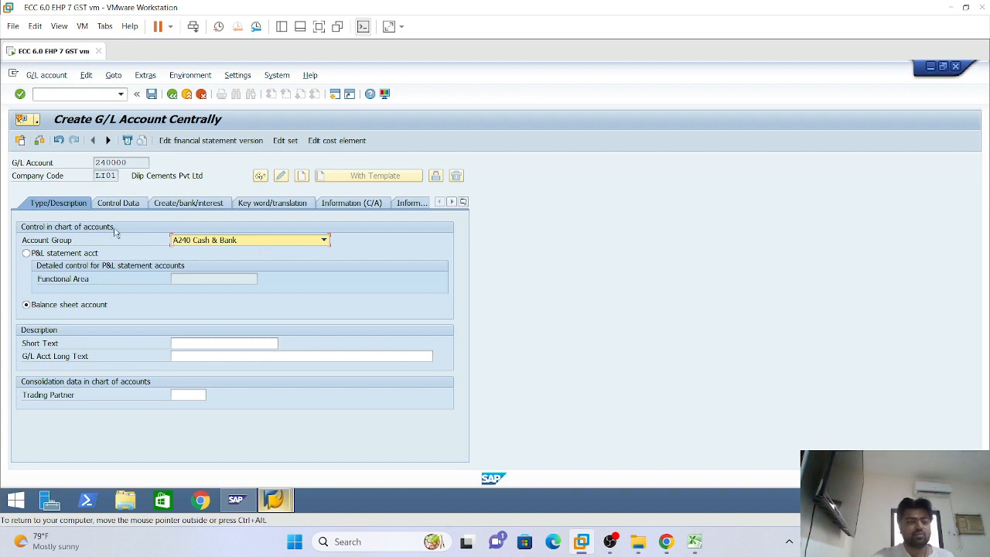
Enter Cash A/C as both the short text and the G/L account long text
left_click(202, 342)
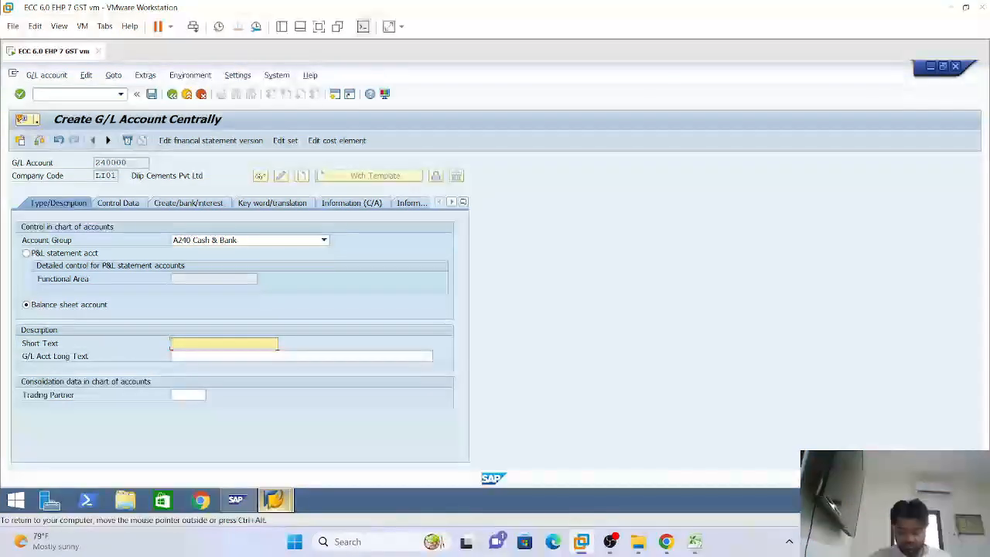
type("Ca")
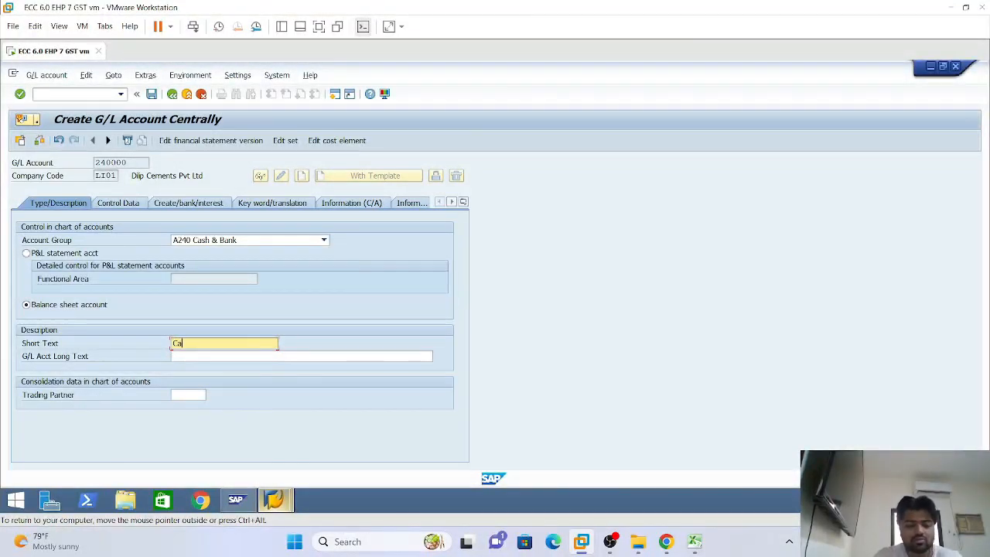
type("sh A C")
key("BackSpace")
key("BackSpace")
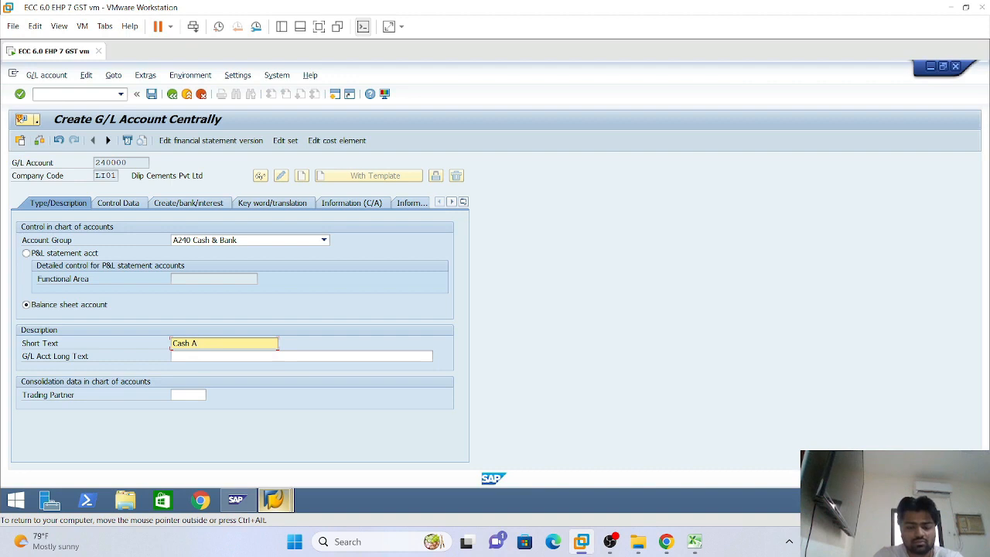
type("/C")
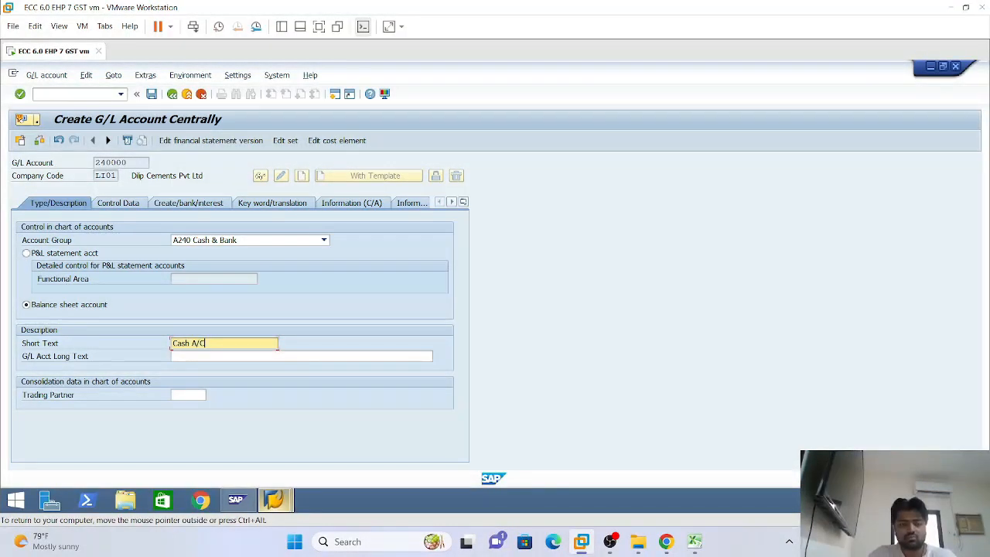
key("Tab")
type("Cash A/C")
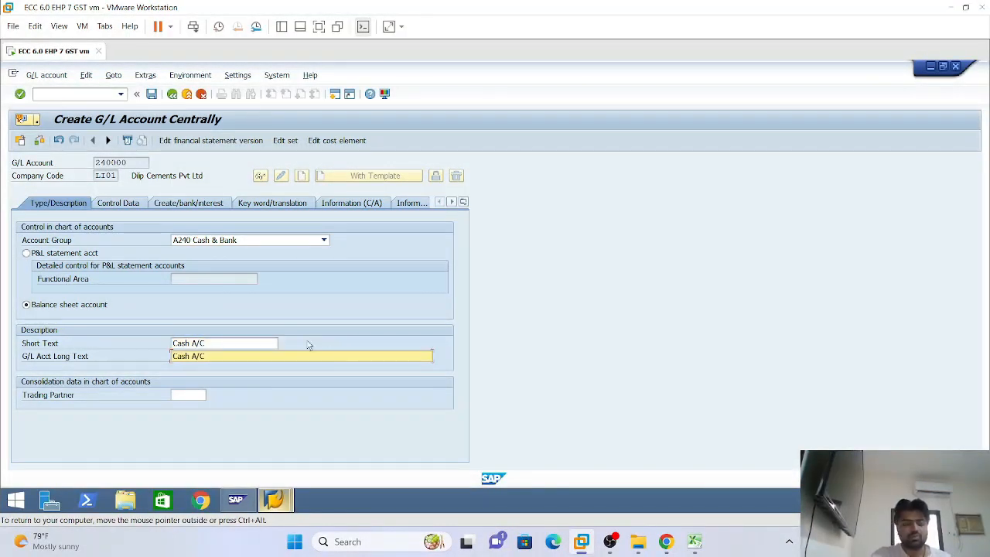
Enable line item display in the control data and set the sort key to 027 (Value date)
left_click(120, 206)
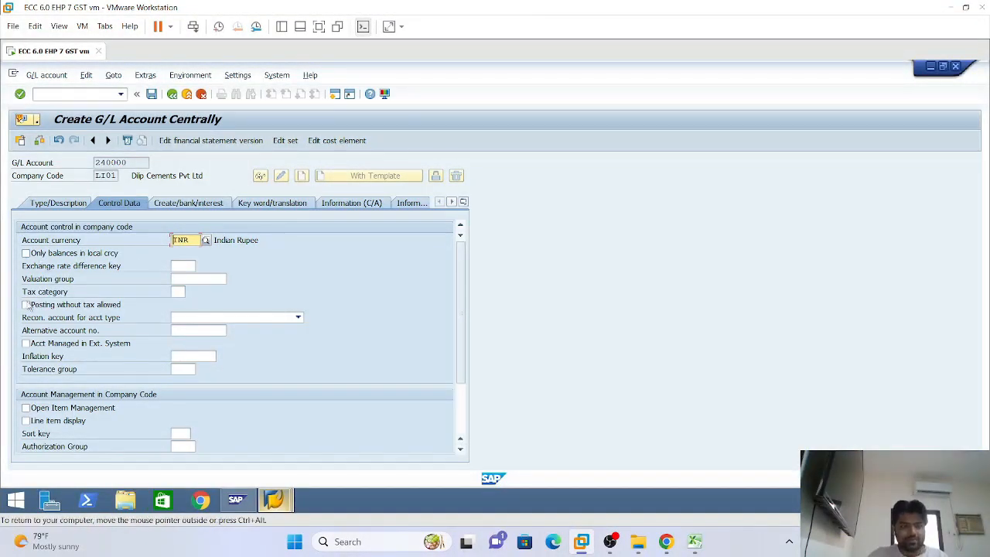
left_click(26, 421)
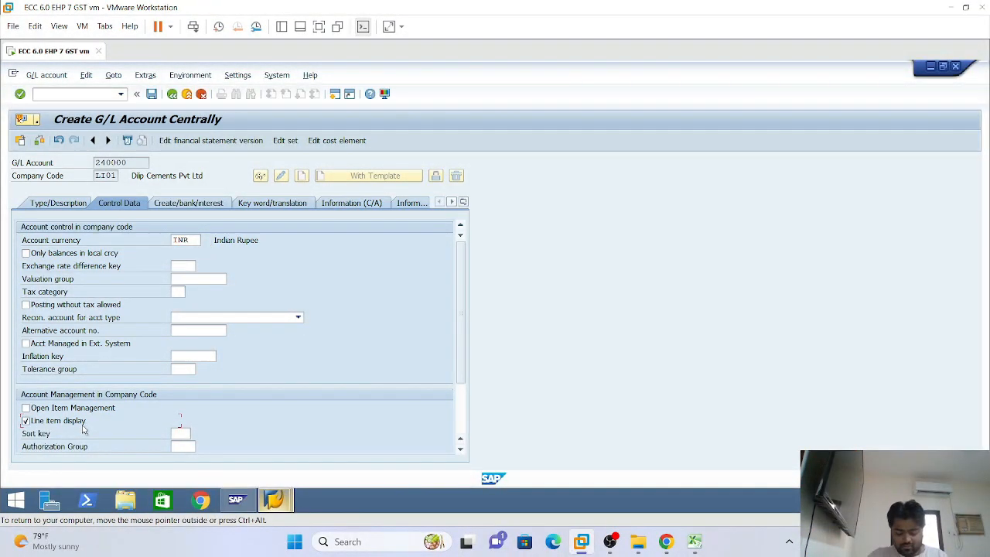
left_click(179, 433)
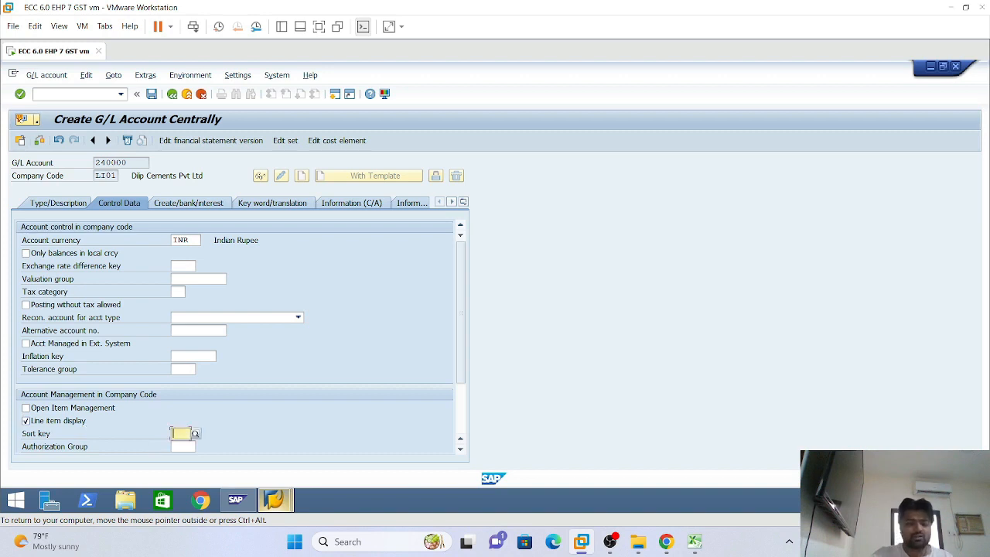
type("02")
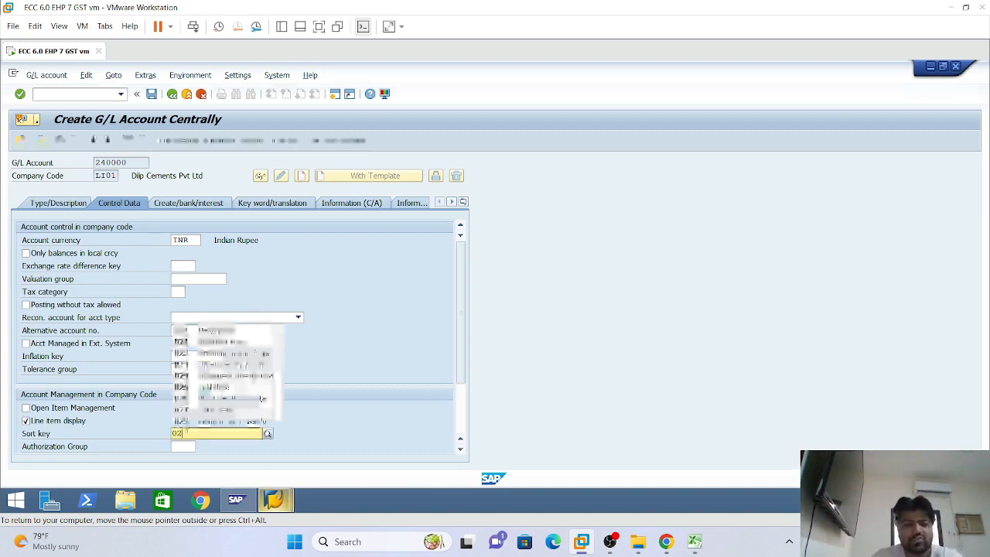
type("7")
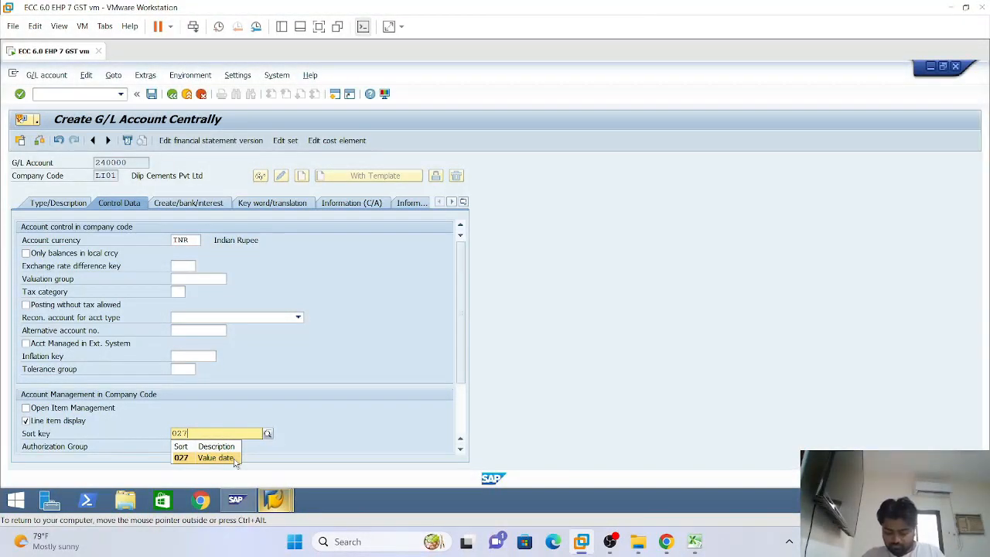
left_click(234, 458)
key("Return")
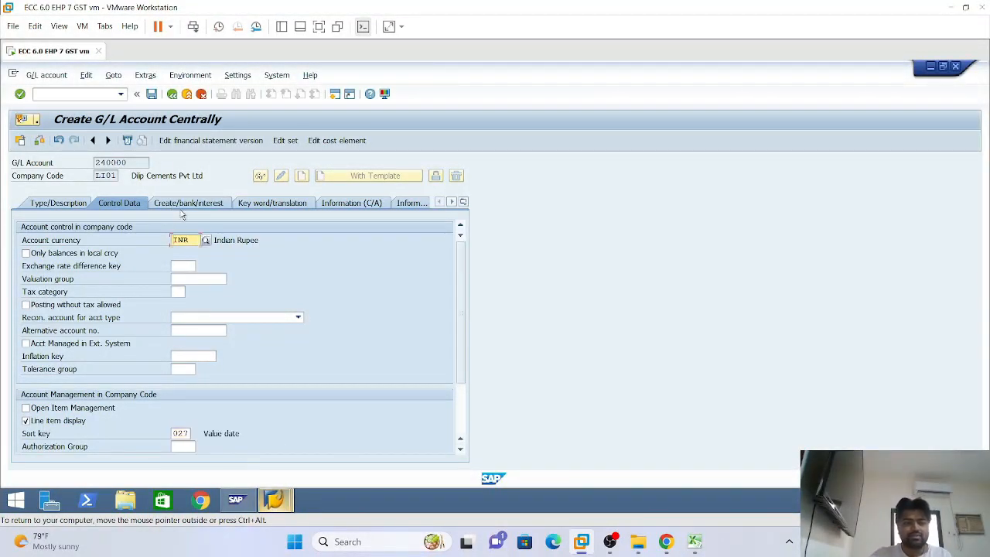
Assign field status group G005 to account 240000 and mark the account as relevant to cash flow
left_click(181, 207)
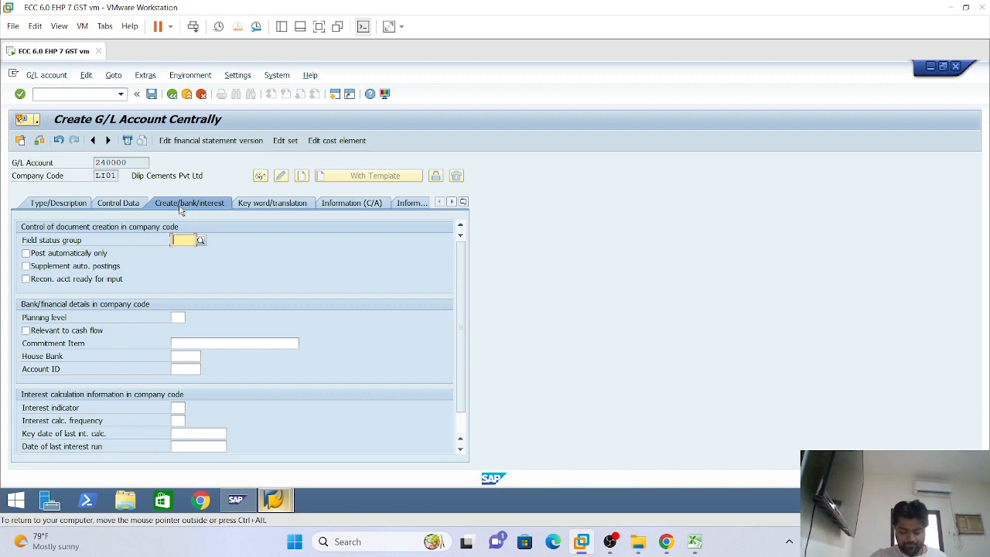
left_click(184, 241)
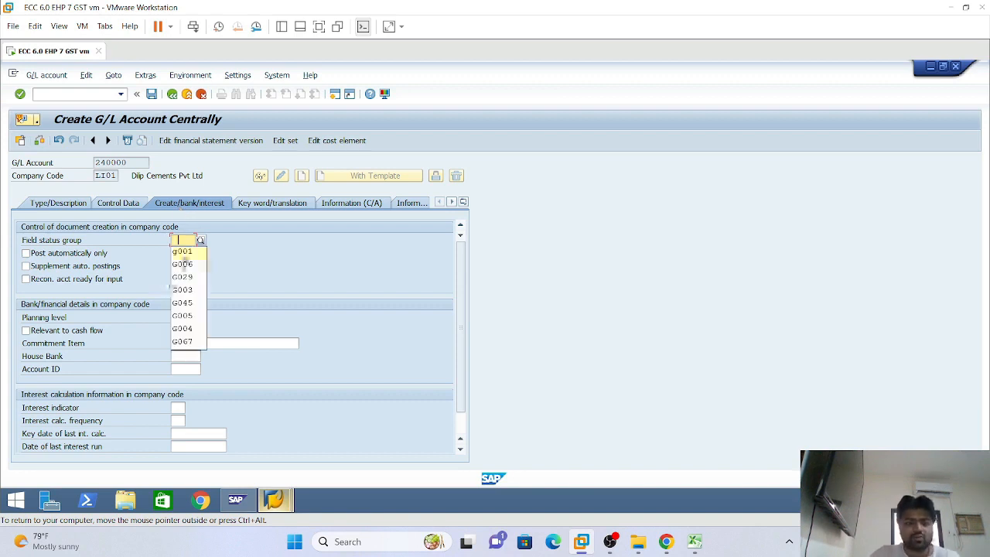
key("Escape")
type("g005")
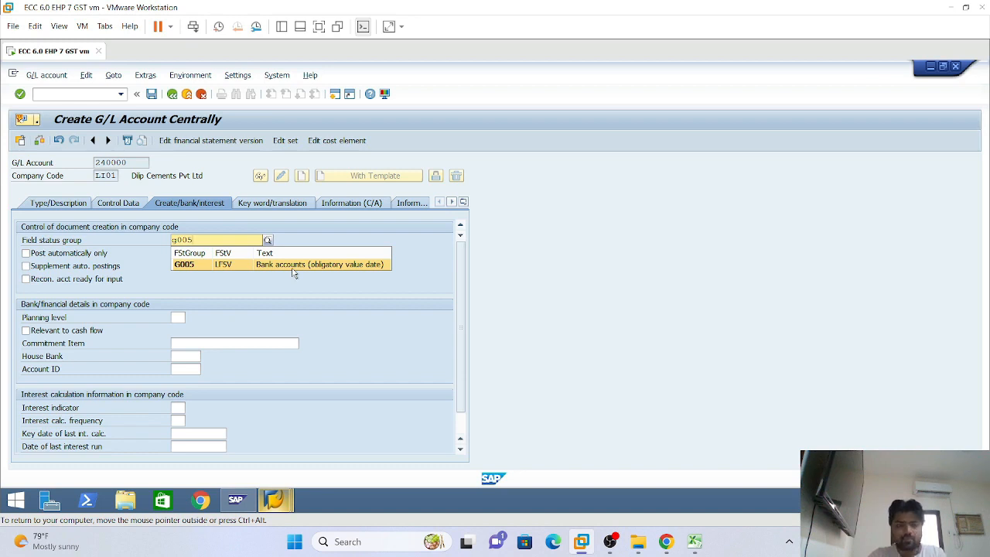
left_click(293, 266)
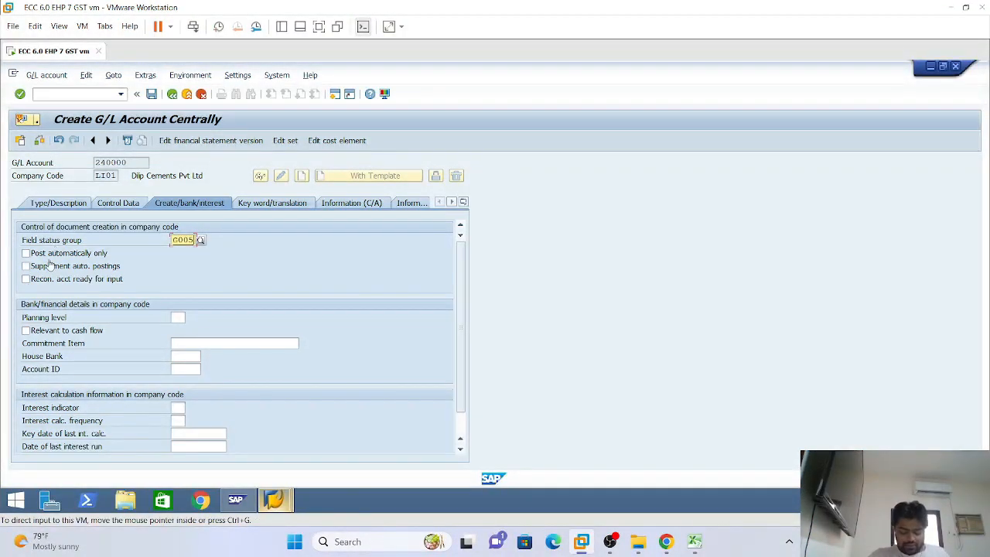
left_click(26, 330)
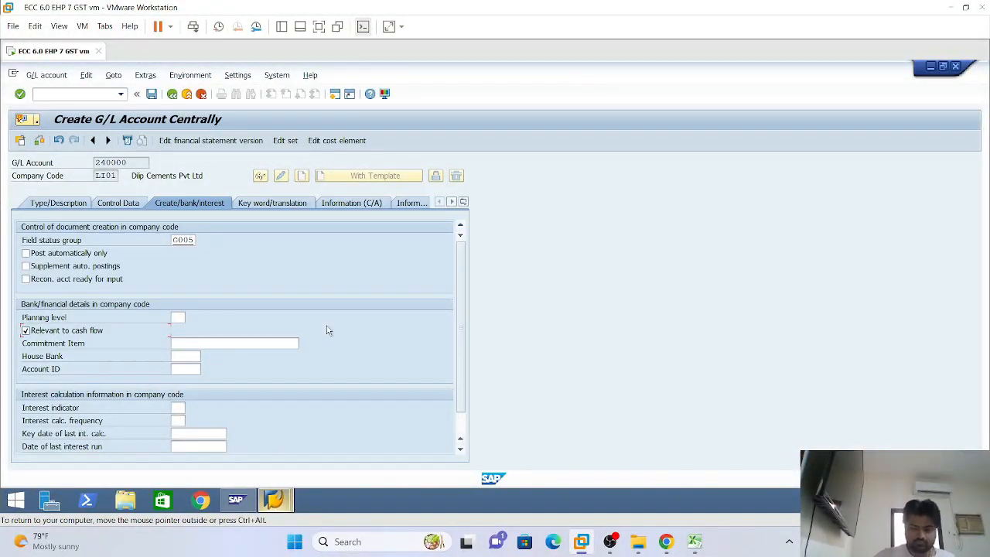
key("Return")
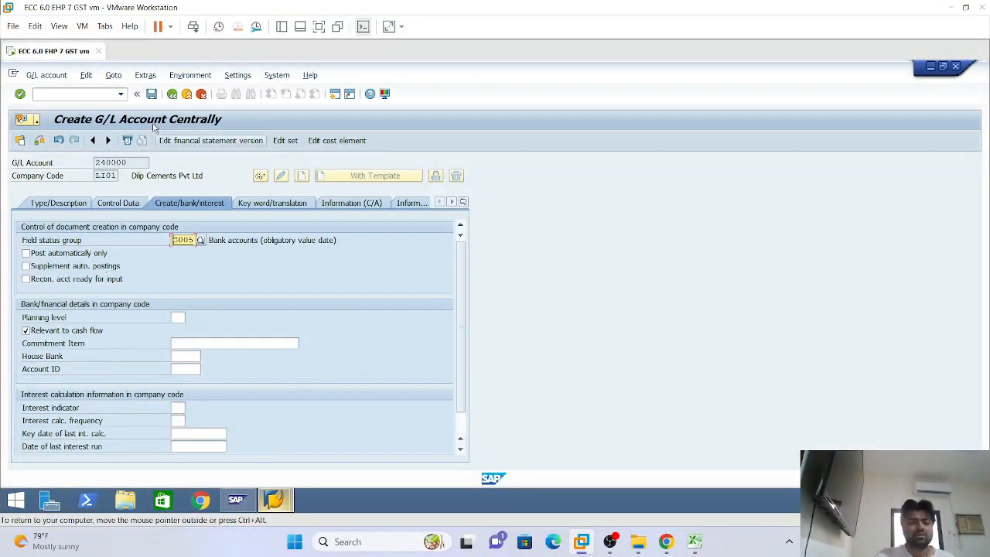
Save G/L account 240000 in company code LI01, accepting the local currency warning
left_click(151, 93)
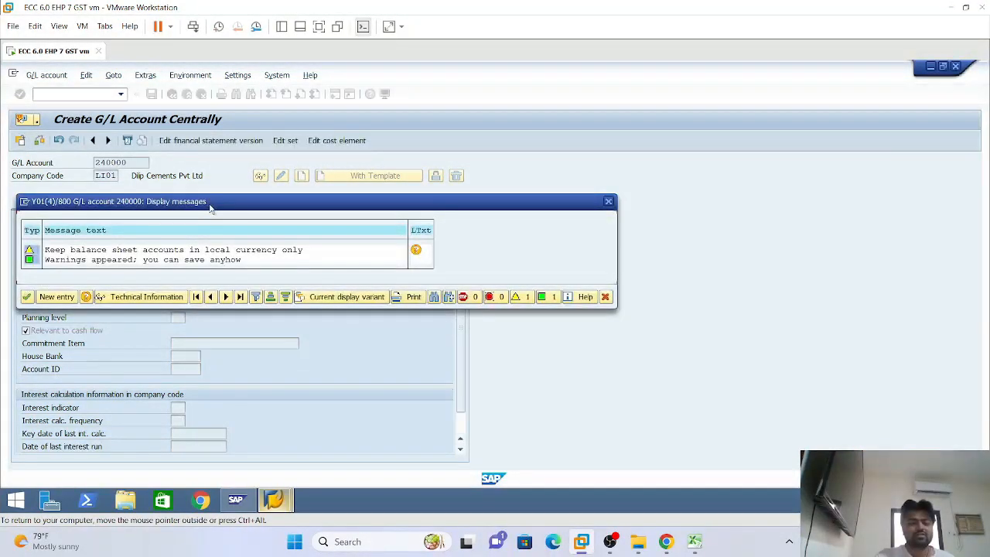
left_click_drag(207, 202, 350, 146)
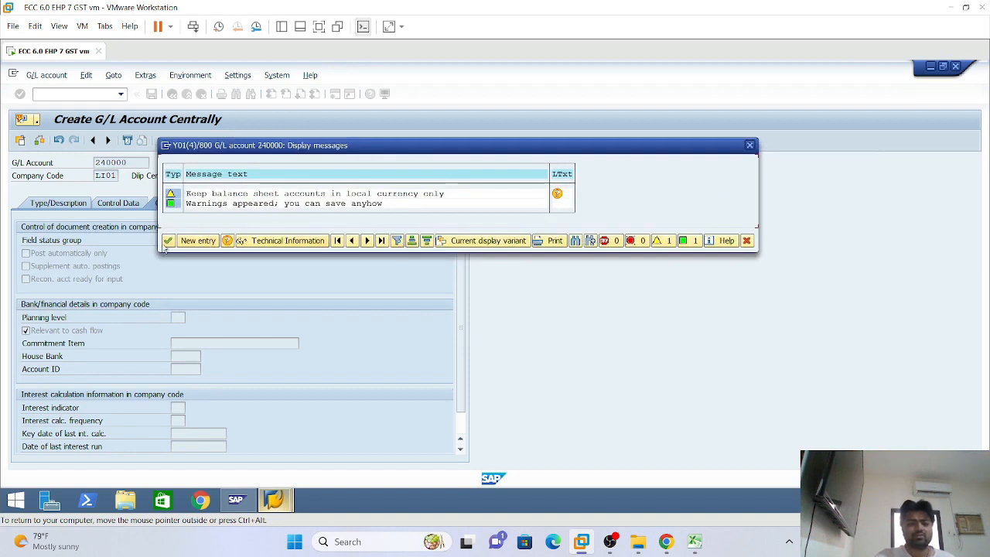
left_click(168, 241)
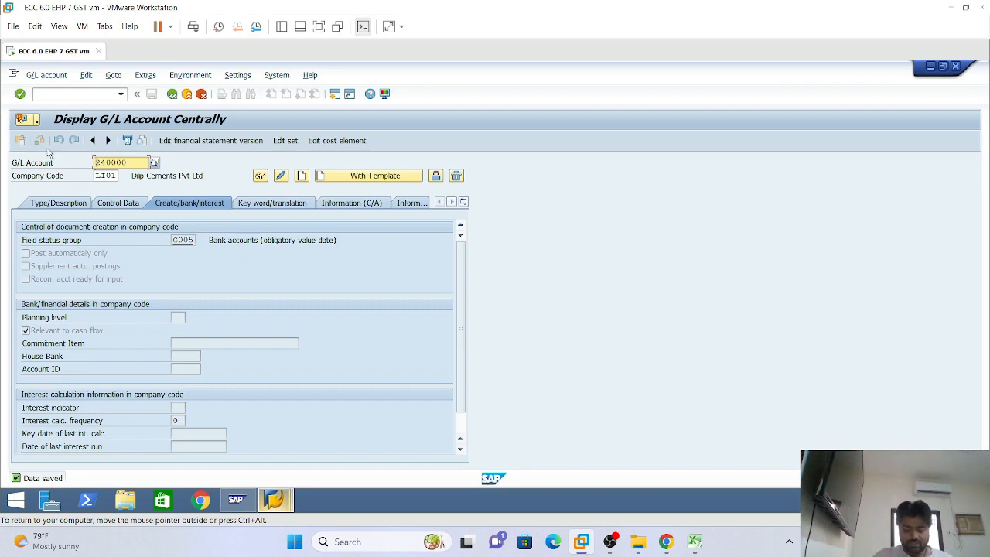
right_click(319, 8)
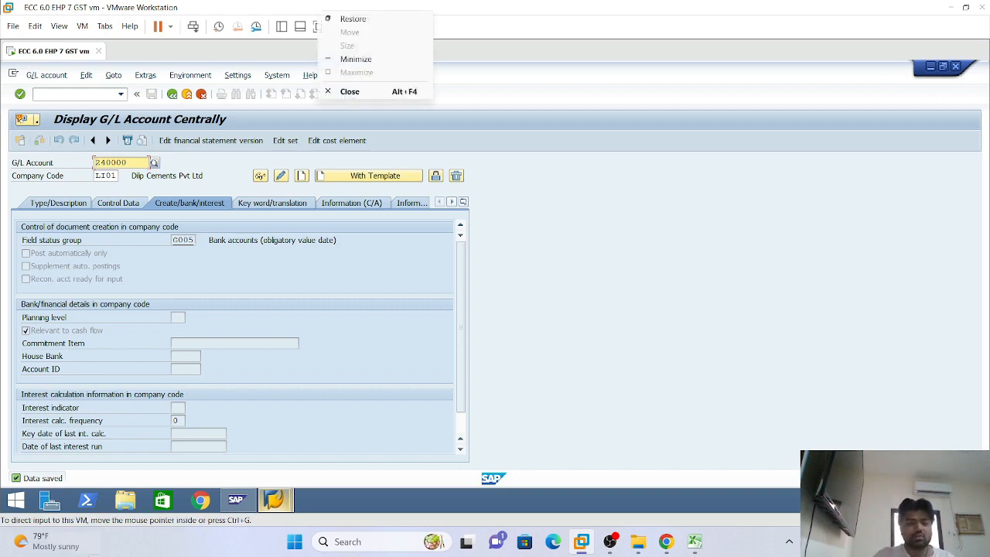
left_click(112, 179)
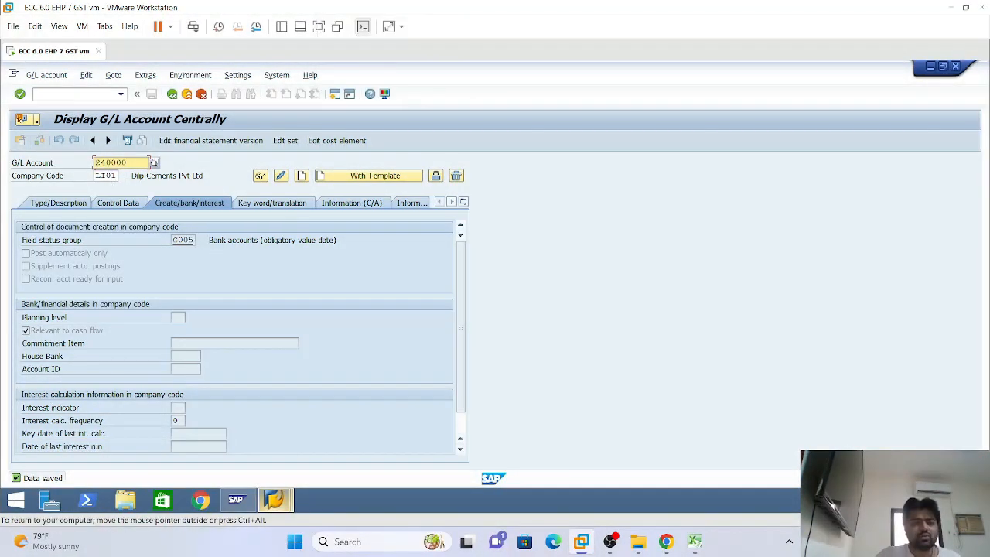
Start creating G/L account 240000 in company code LI02, using account 240000 of LI01 as the template
left_click(113, 176)
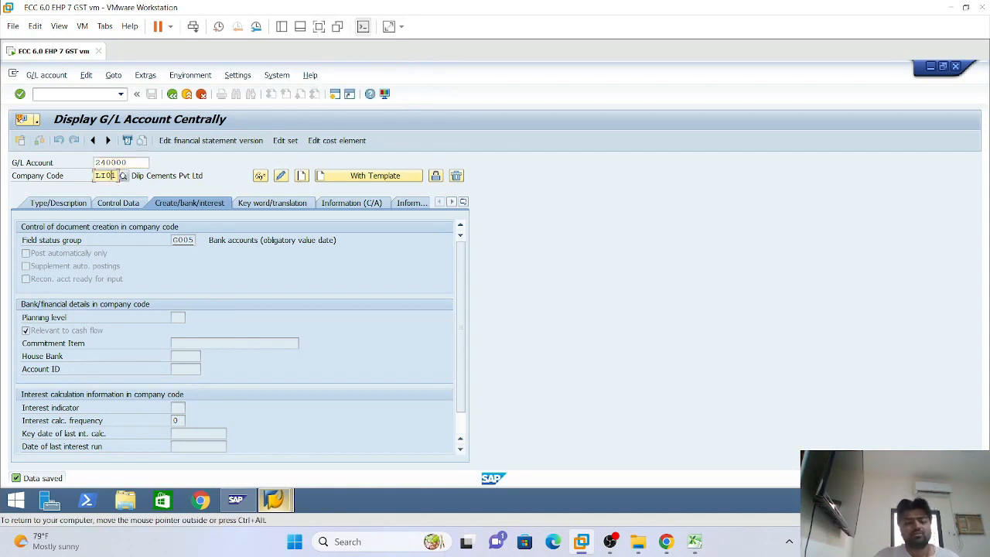
key("BackSpace")
type("2")
key("Return")
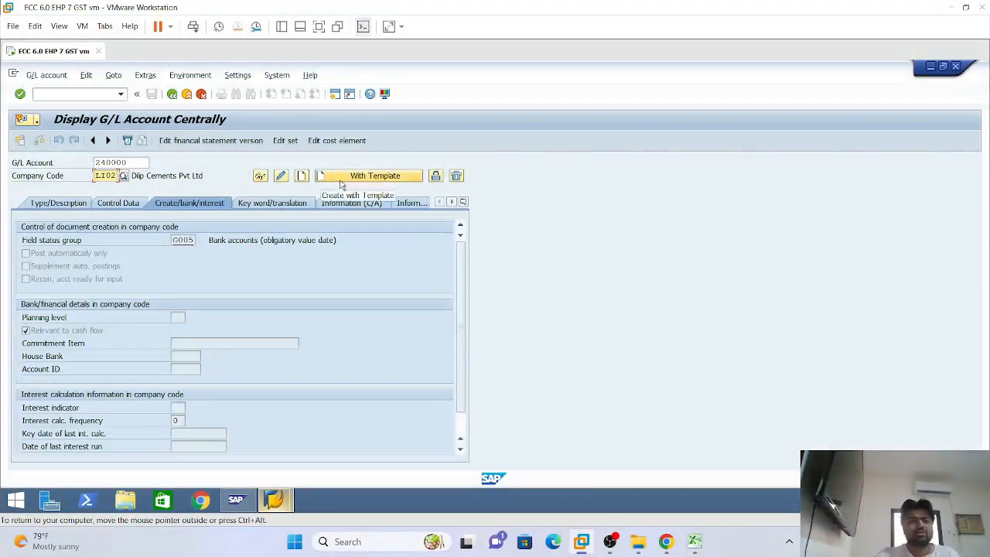
left_click(396, 177)
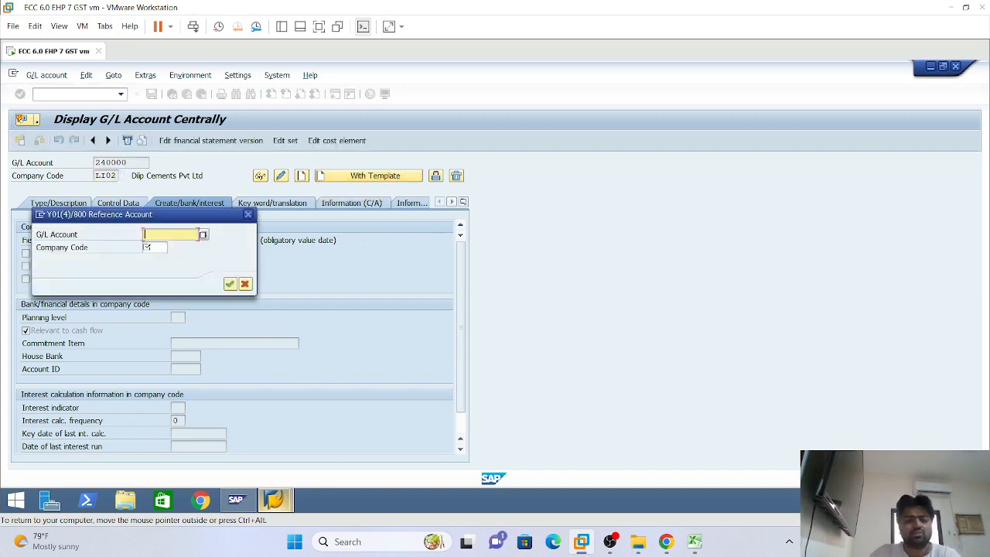
type("24000")
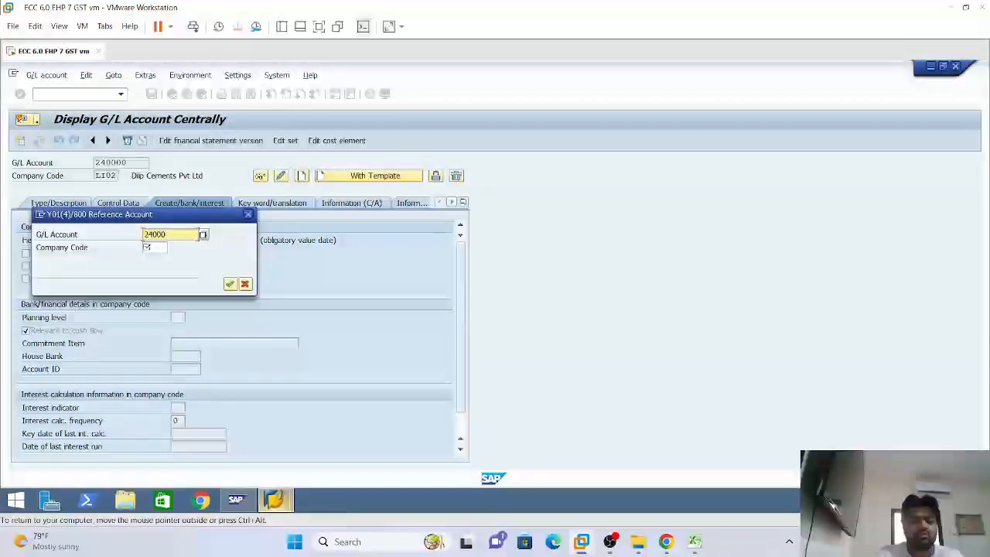
type("0")
key("Tab")
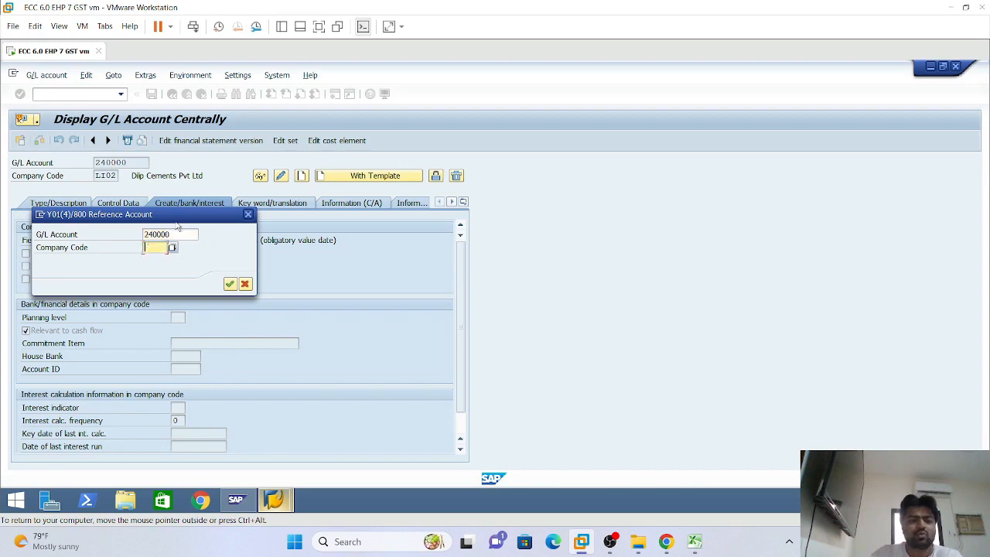
left_click_drag(177, 218, 240, 236)
type("li02")
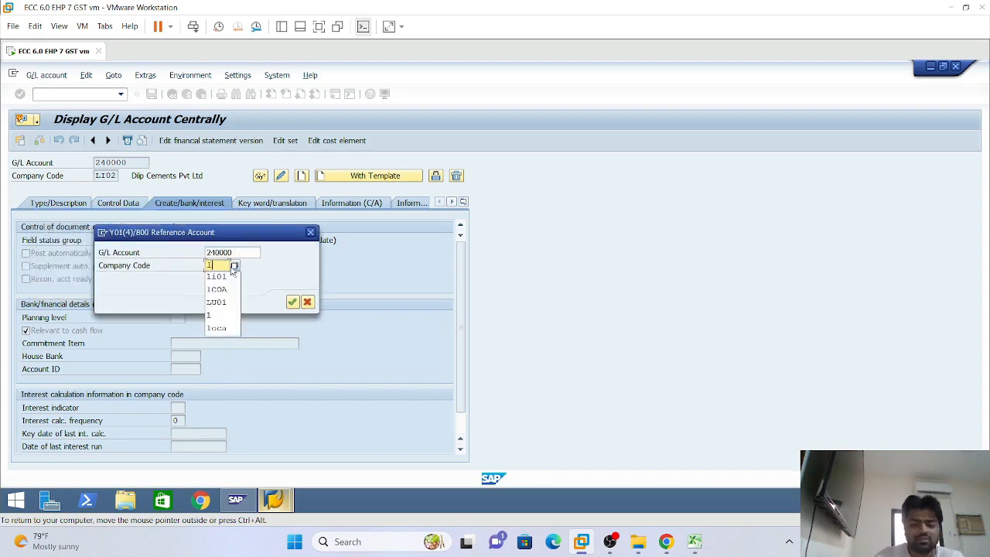
key("Return")
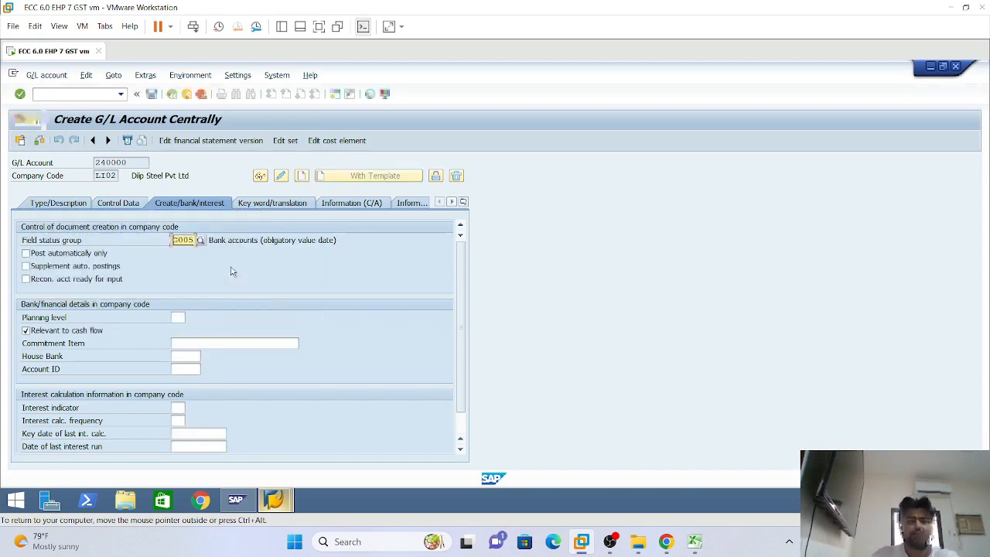
Check the type and description of account 240000 and save it in LI02, accepting the local currency warning
left_click(58, 203)
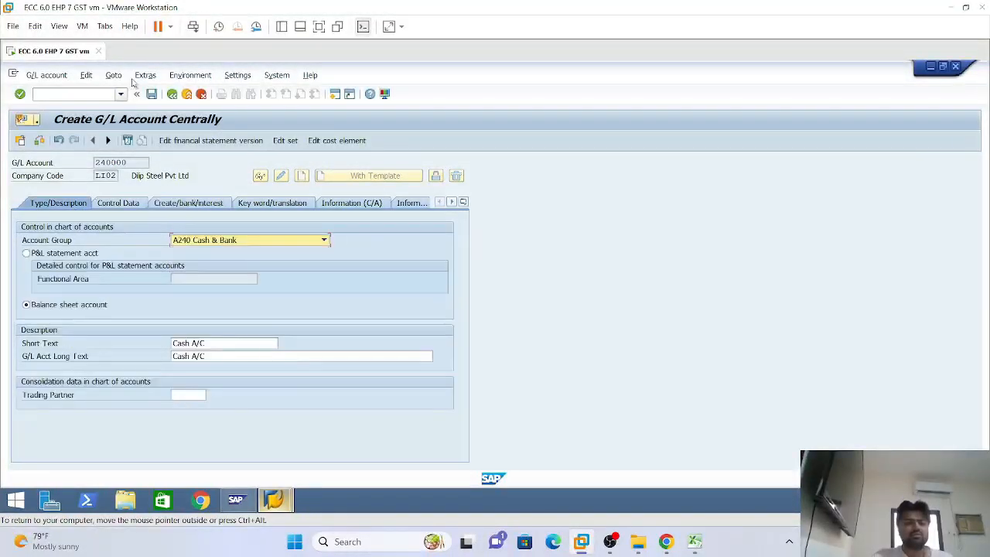
left_click(152, 93)
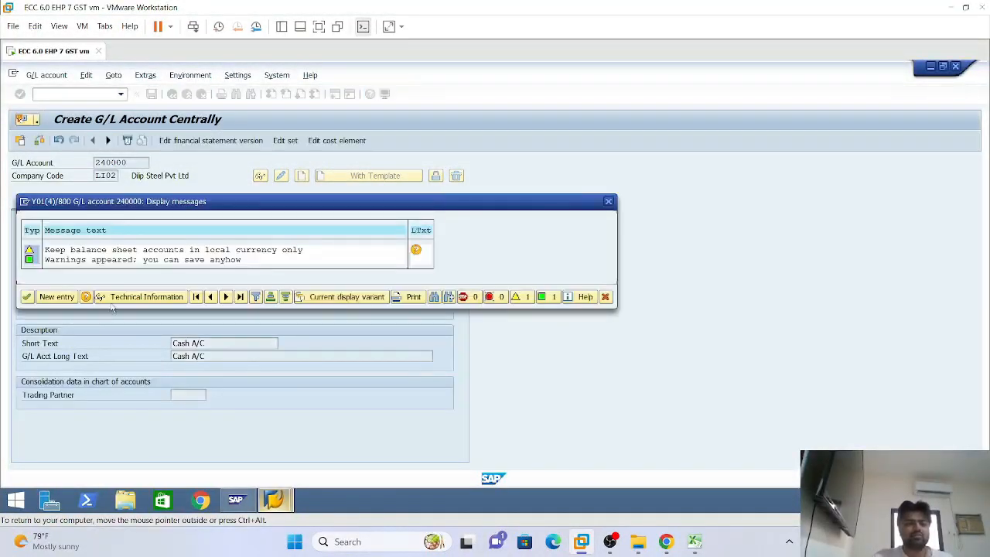
left_click(27, 299)
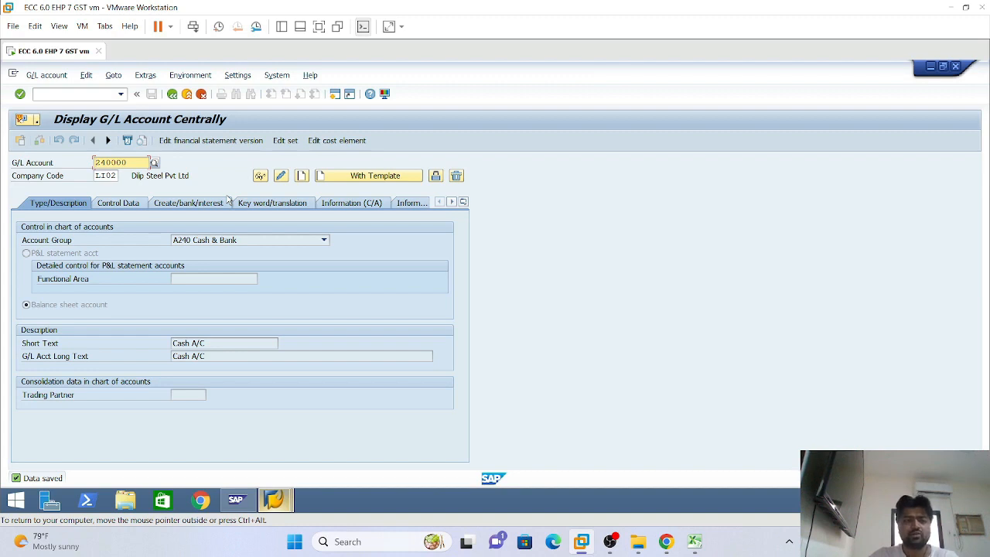
Start creating G/L account 320000 in company code LI01 without a template
type("32")
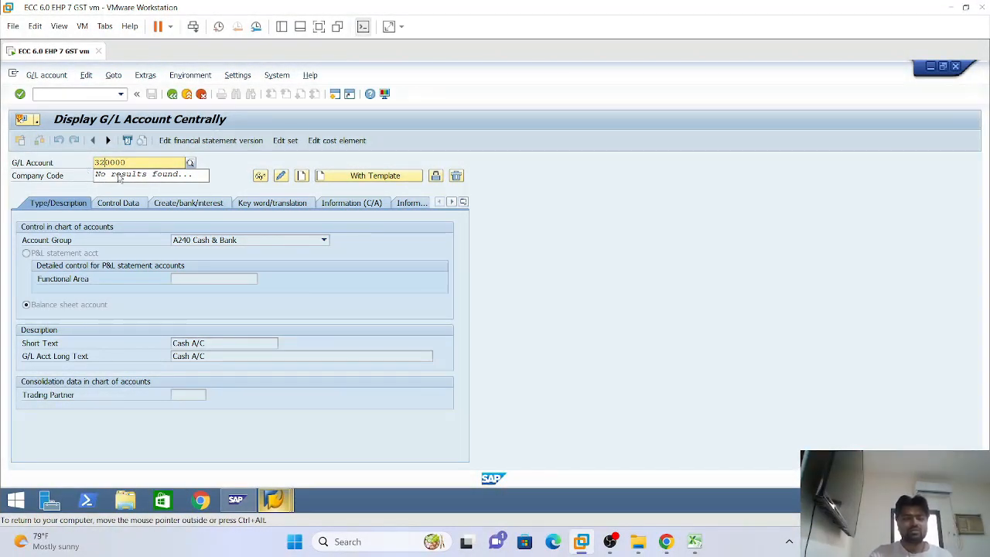
key("Return")
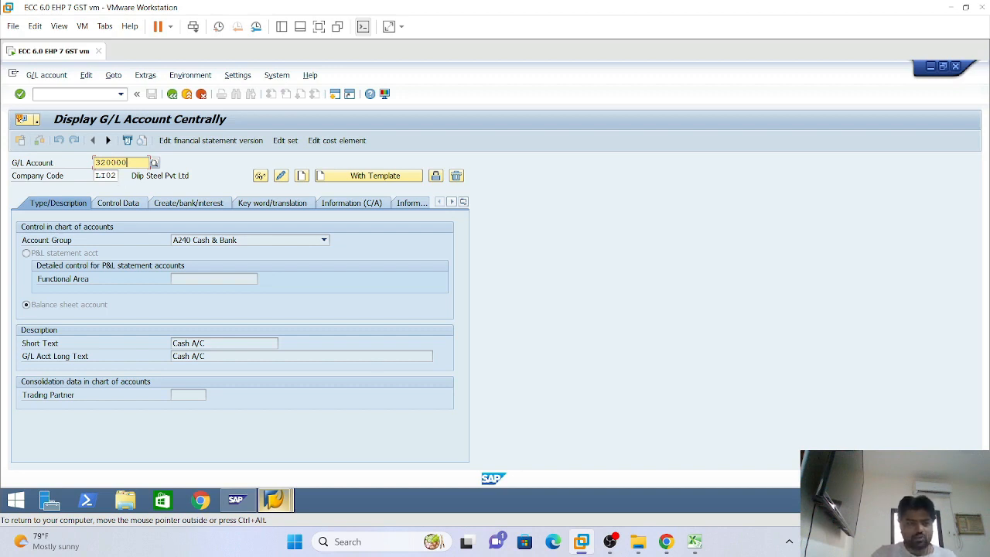
left_click(113, 175)
key("BackSpace")
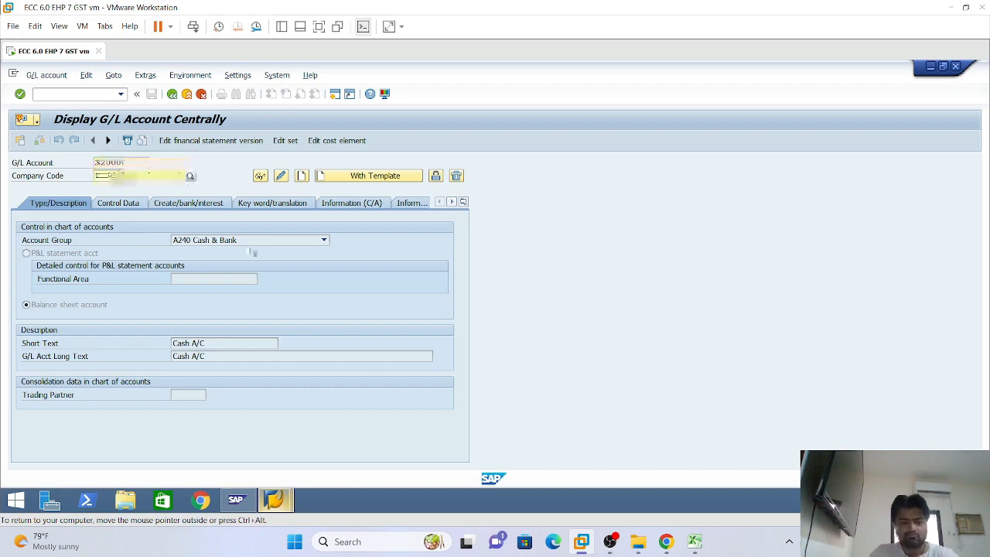
type("101")
left_click(172, 201)
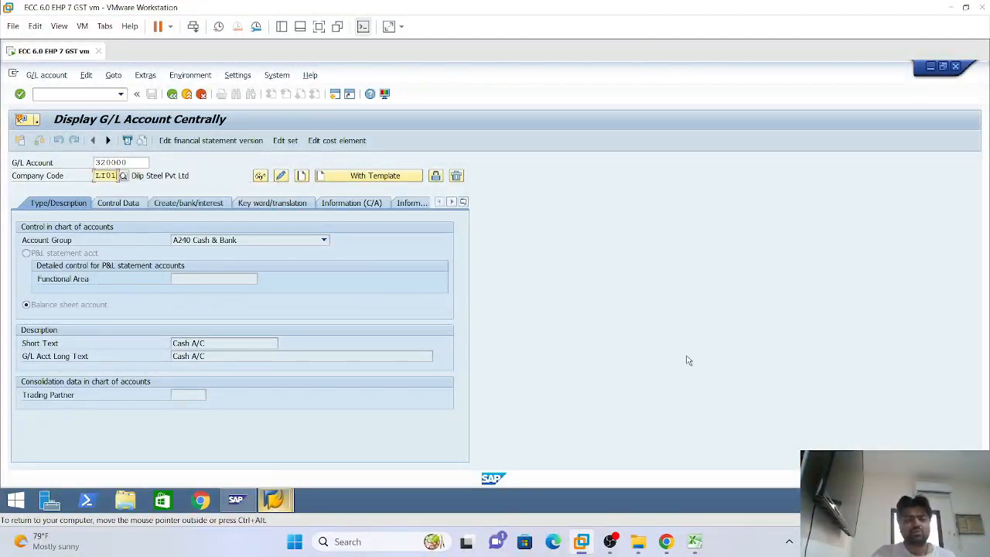
left_click(303, 177)
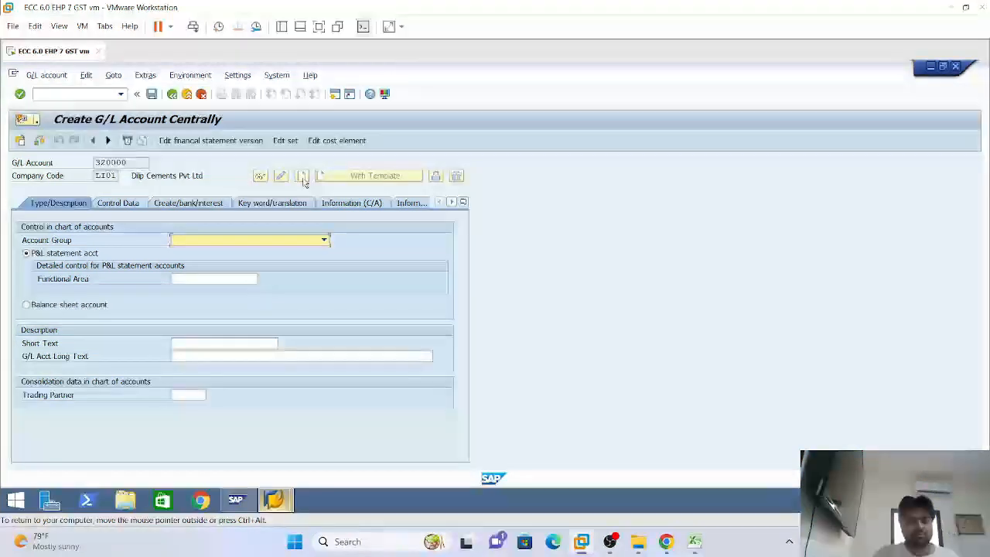
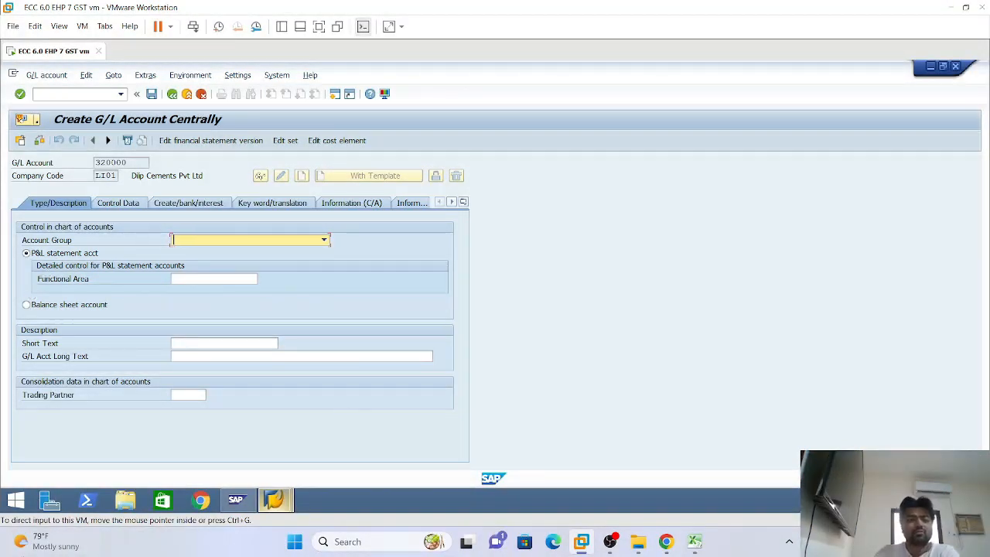
Assign account group I320 Other Incomes to G/L account 320000
left_click(324, 246)
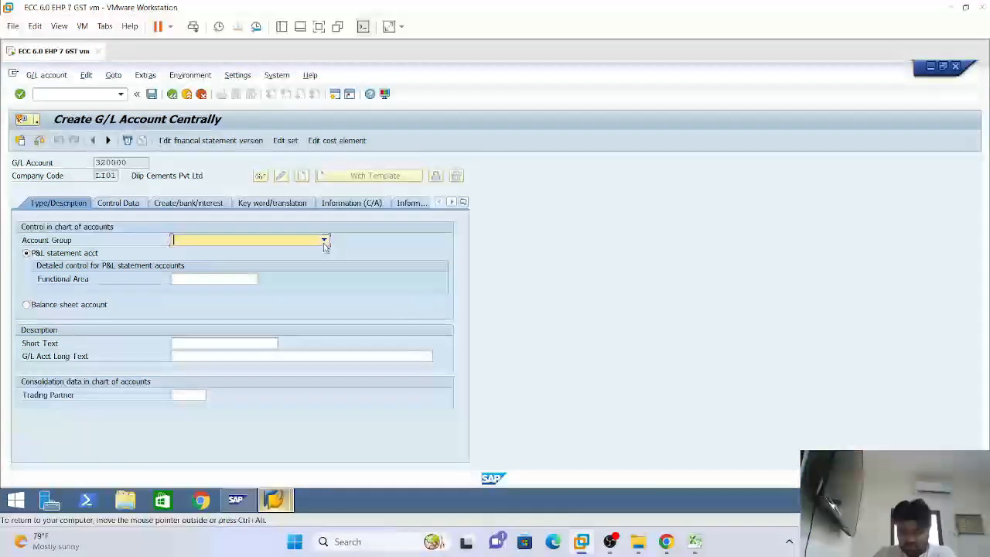
left_click(325, 245)
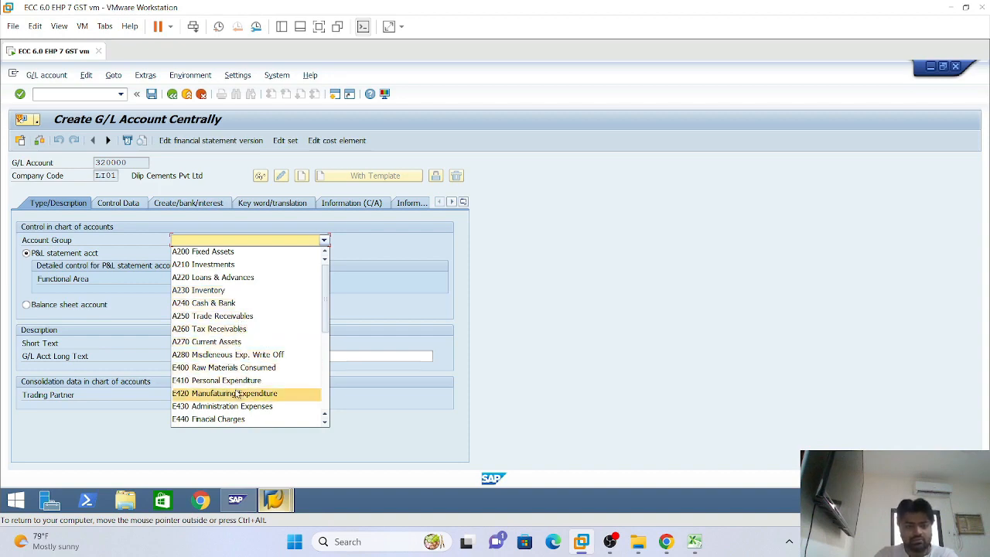
scroll(237, 395, "down", 5)
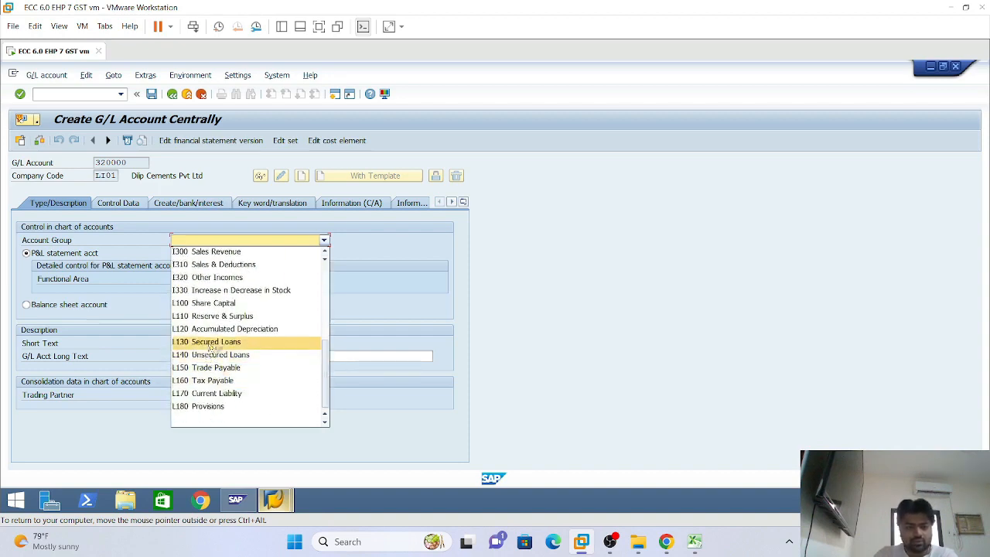
scroll(211, 348, "up", 1)
left_click(263, 317)
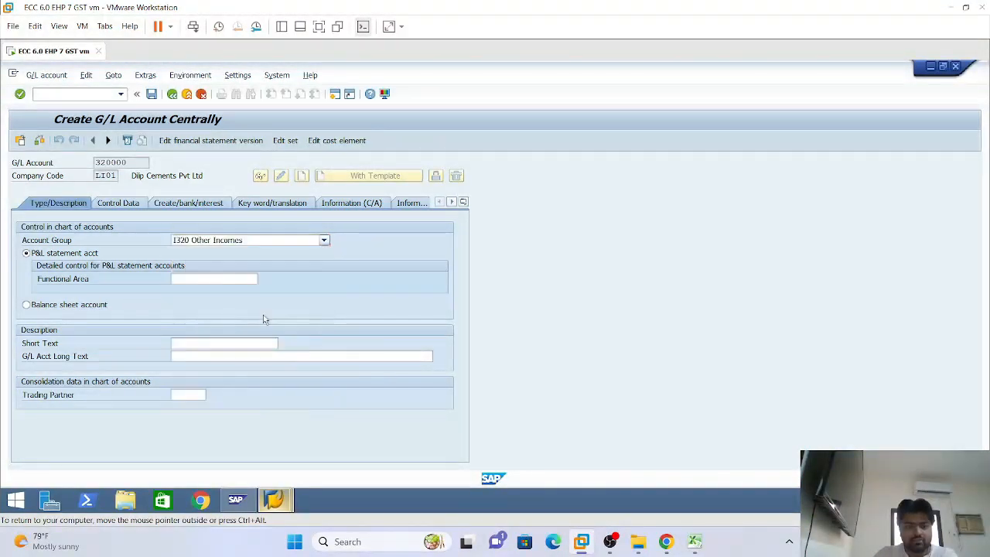
Set the functional area of the P&L statement account 320000 to LFIN
left_click(214, 278)
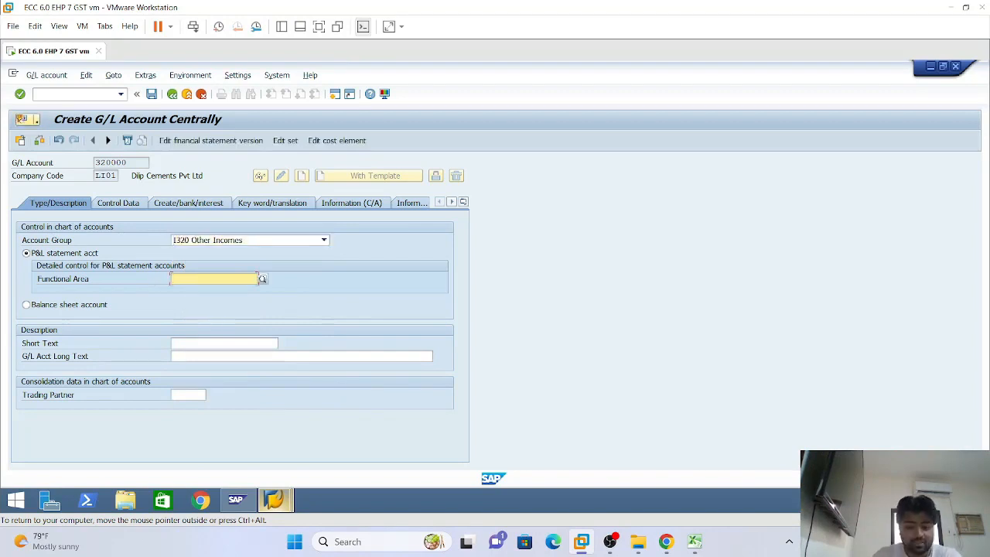
type("LF")
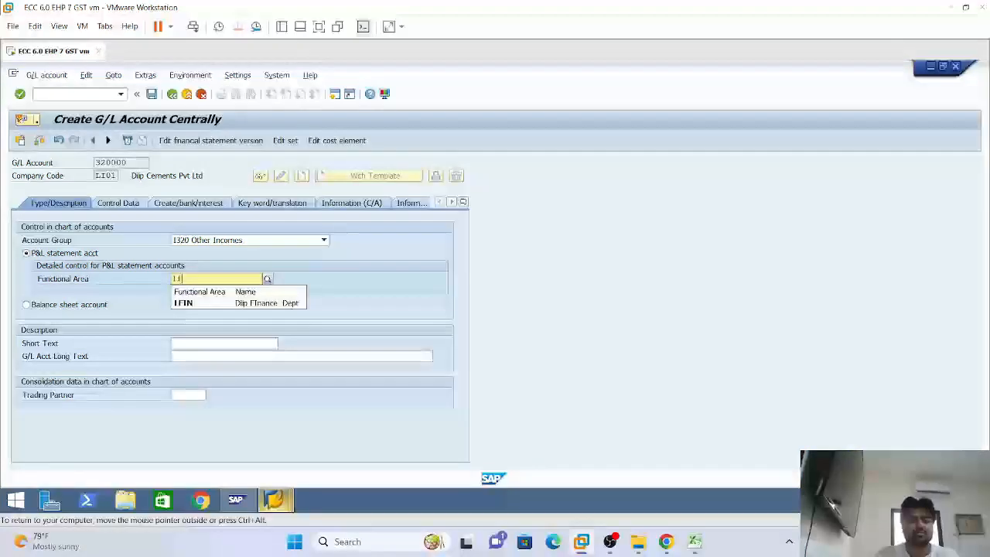
left_click(268, 304)
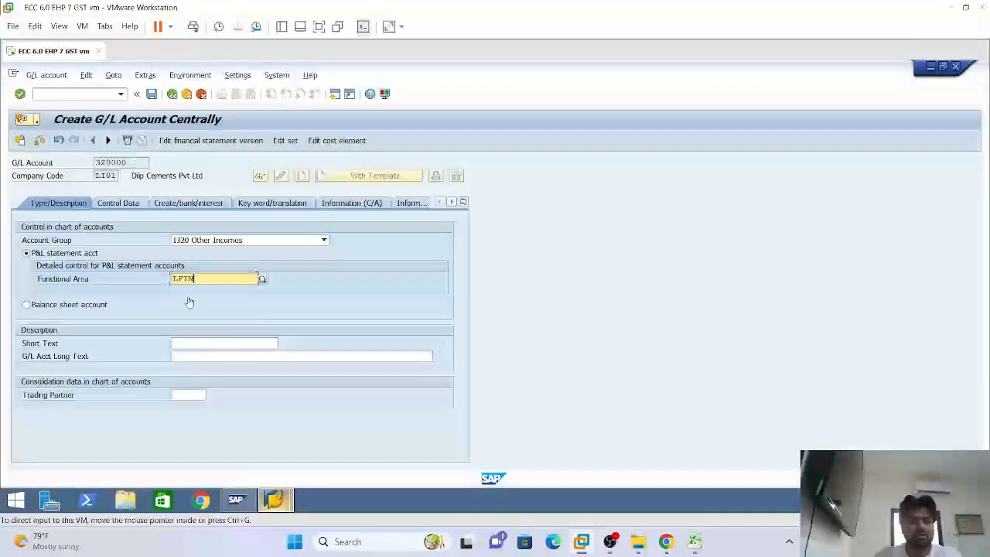
left_click(173, 343)
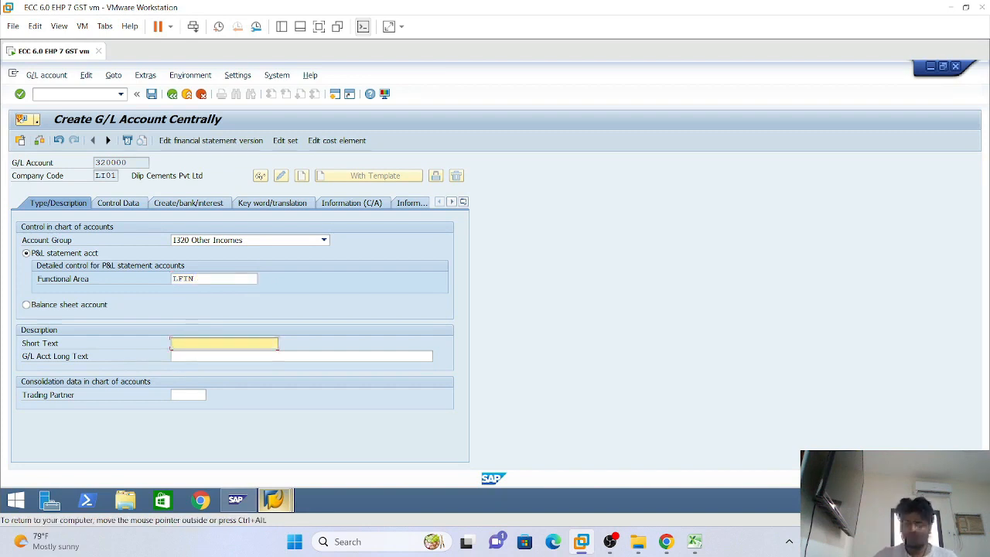
Enter "Rent Received A/C" as both the short text and the long text of G/L account 320000
type("Ren")
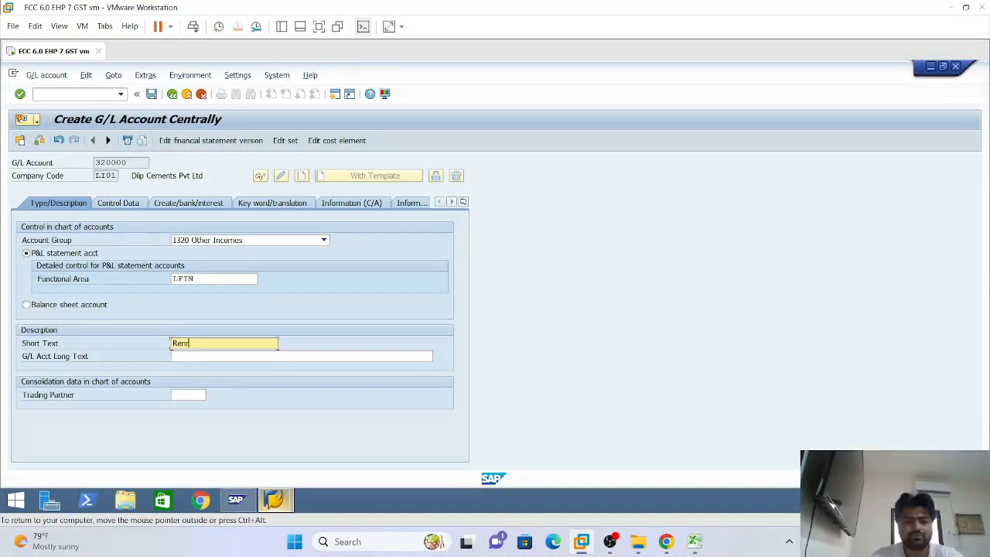
type("t Rece")
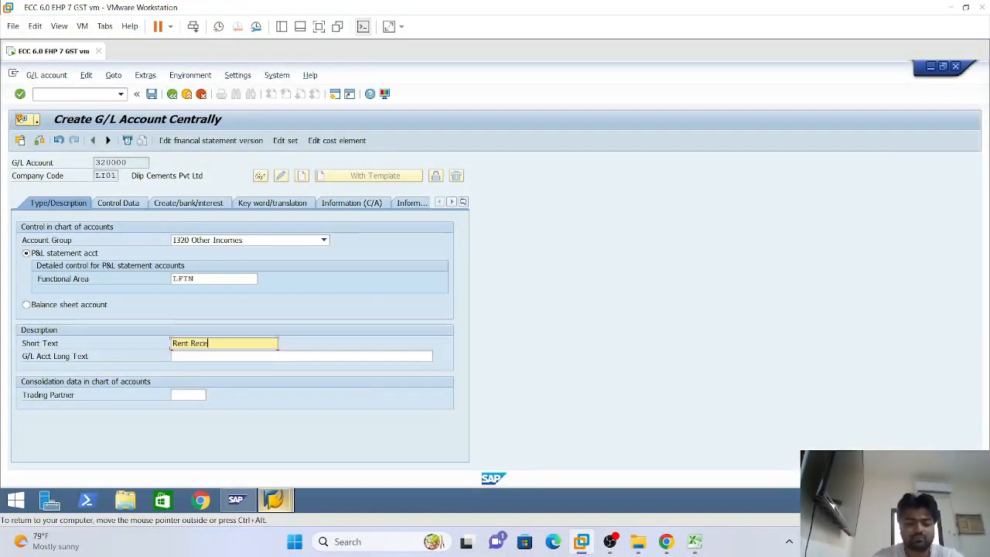
type("ived A")
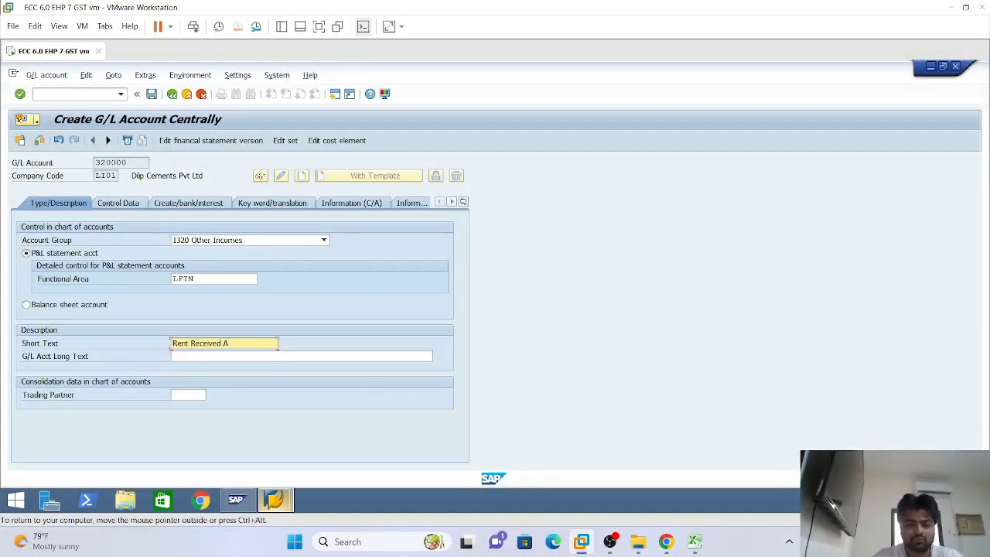
type("/C")
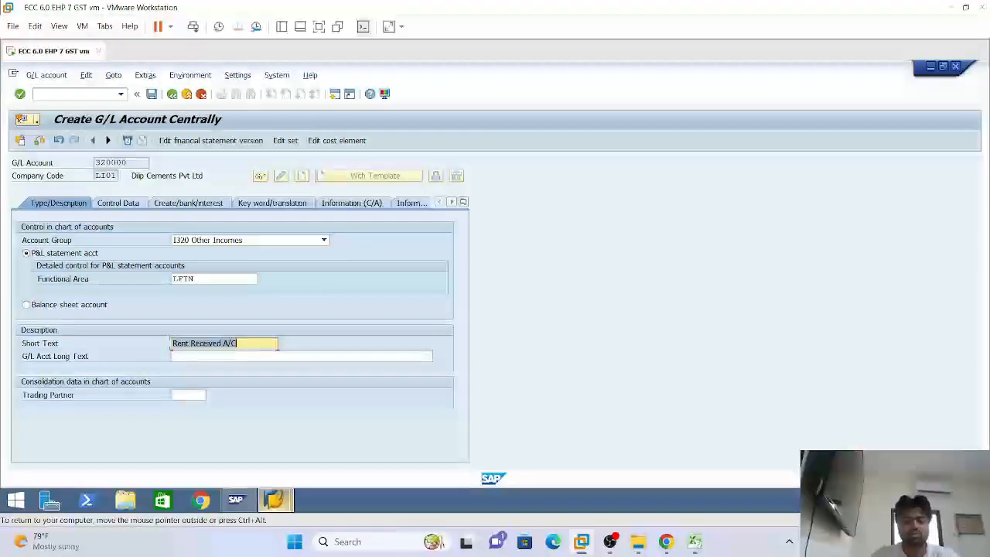
left_click(232, 355)
type("Rent Received A/C")
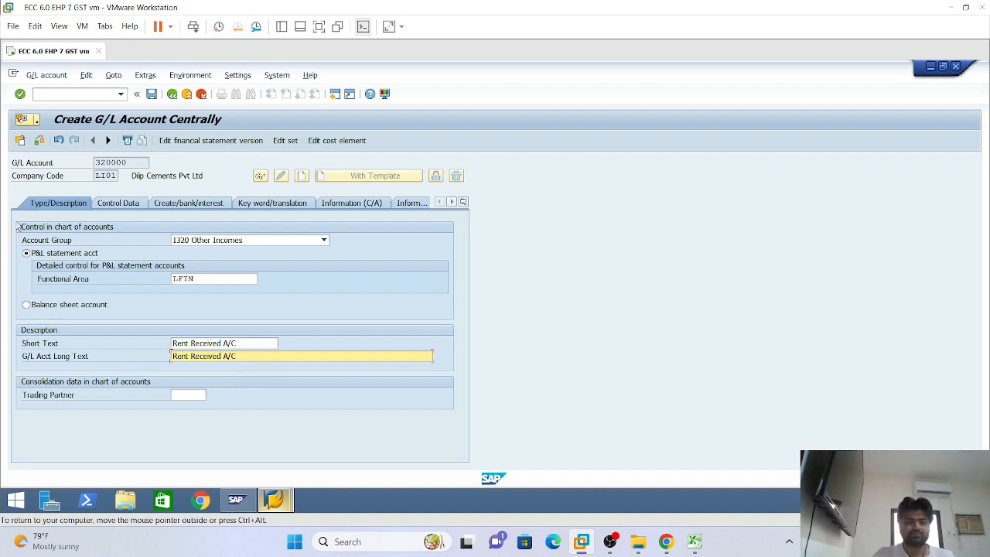
In the control data, enable only balances in local currency and line item display, and set the sort key to 001
left_click(118, 204)
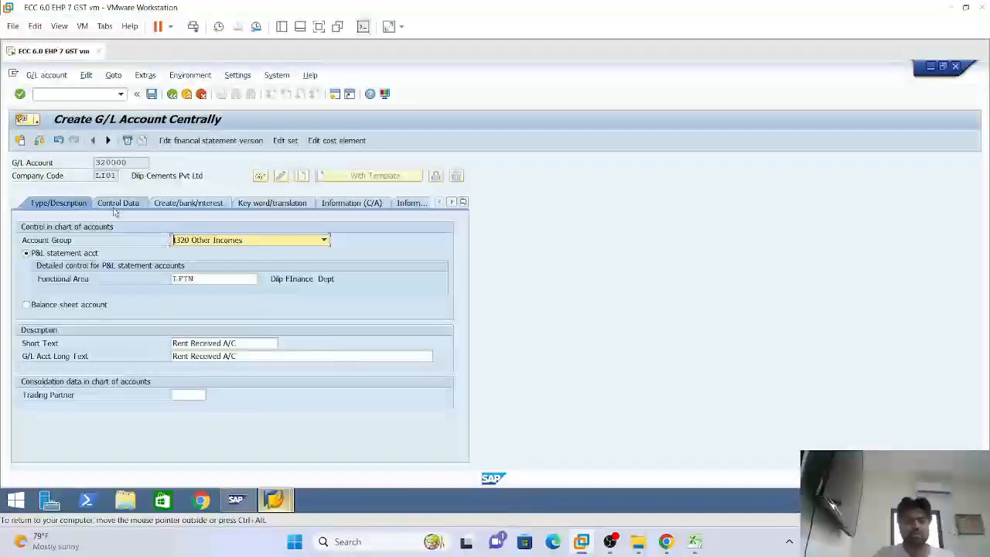
left_click(117, 204)
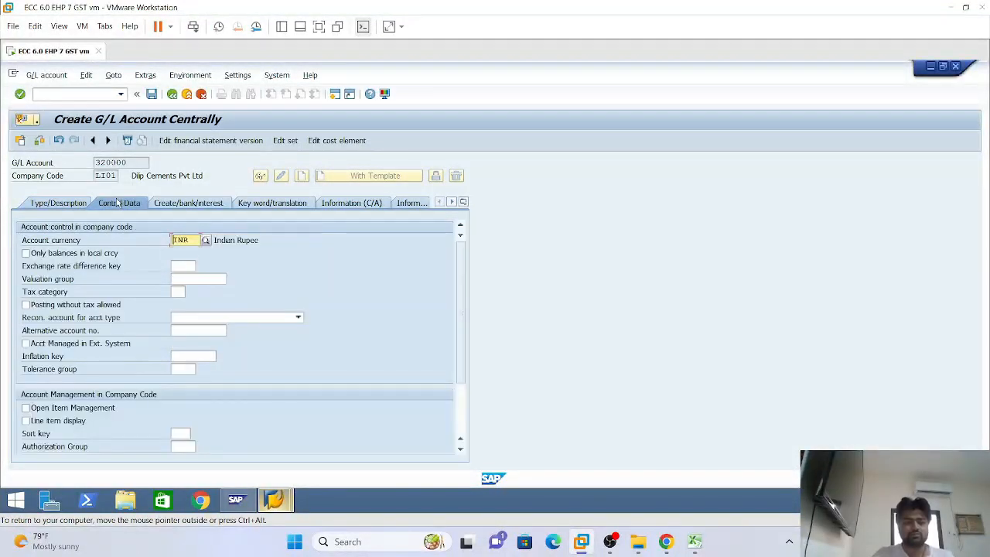
left_click(85, 254)
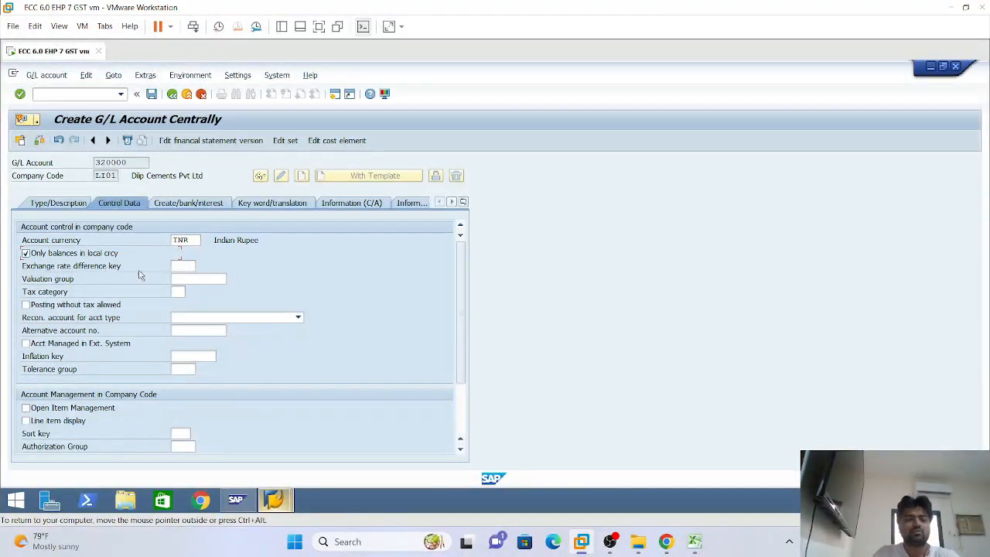
left_click(180, 243)
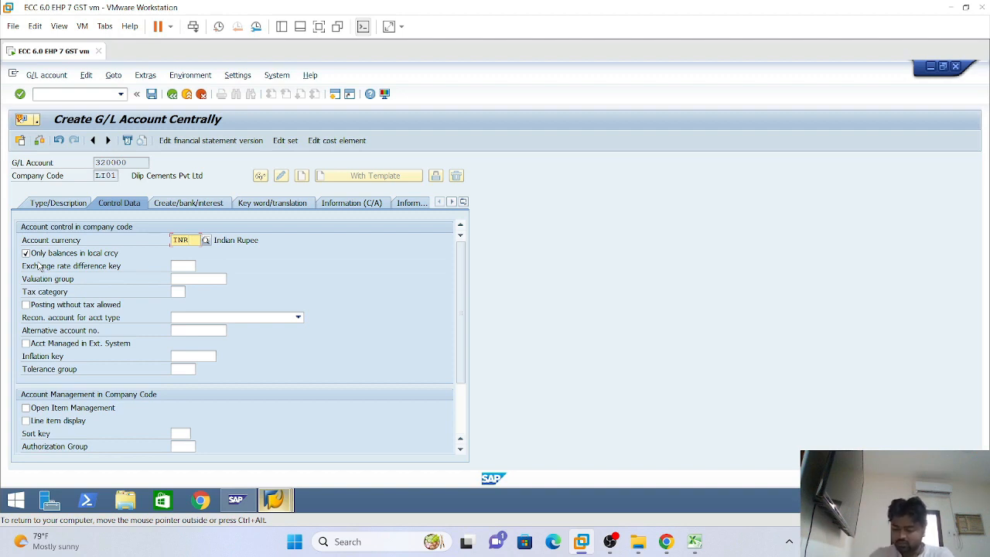
left_click(25, 421)
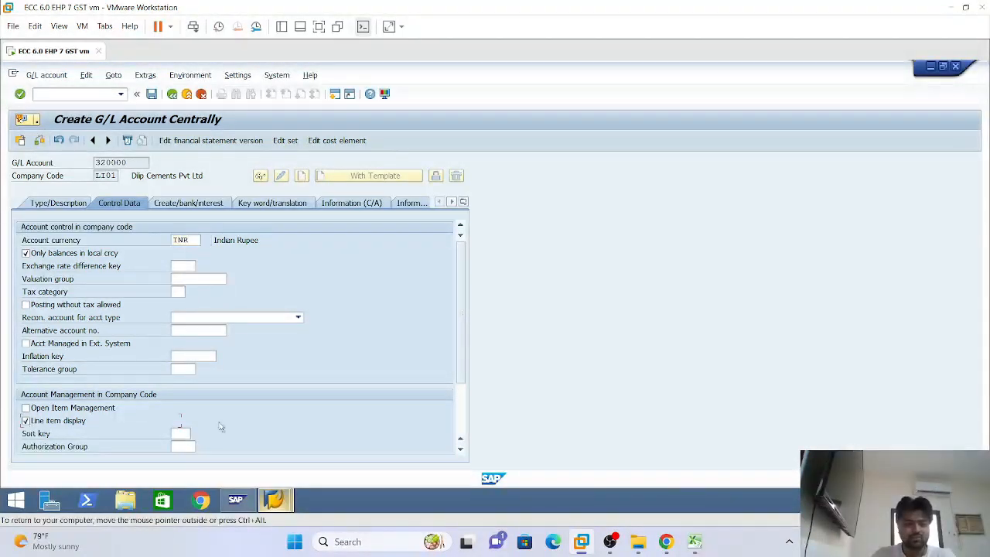
left_click(177, 433)
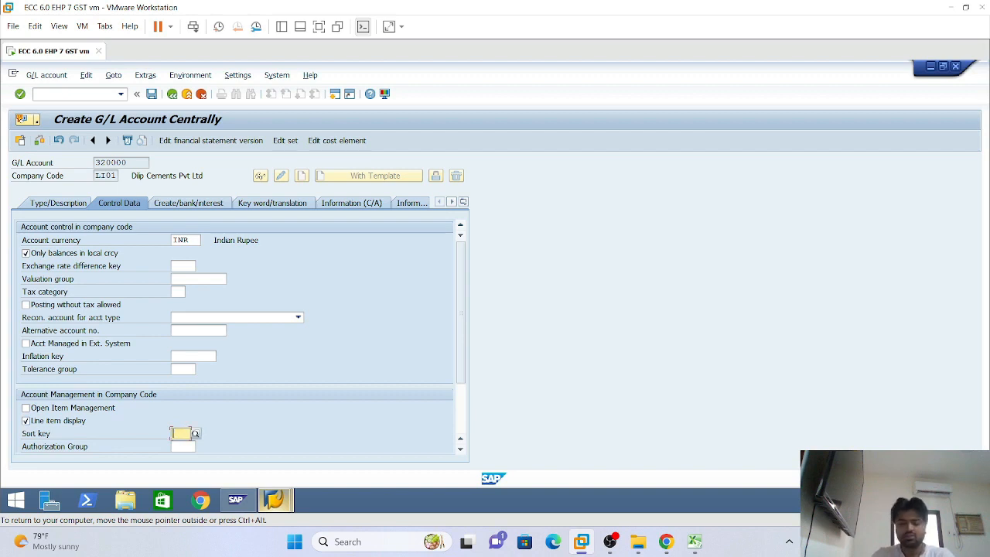
key("space")
left_click(177, 366)
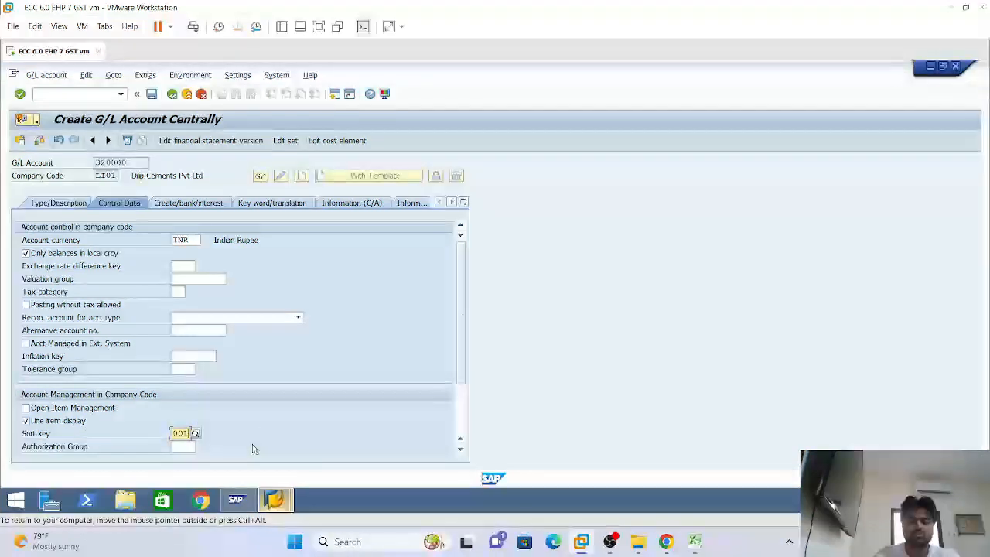
key("Return")
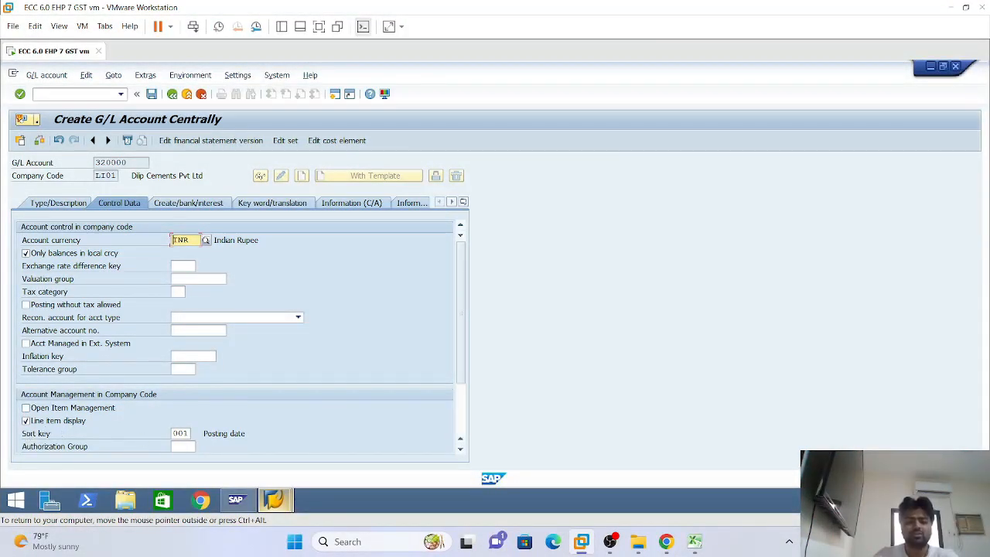
Assign field status group G029 to account 320000 and save the account in LI01
left_click(196, 204)
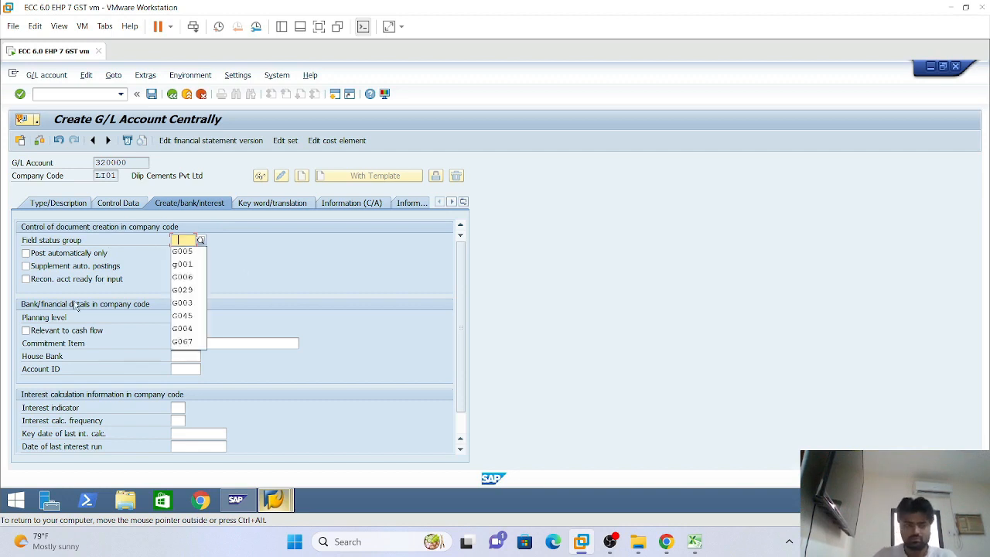
left_click(182, 290)
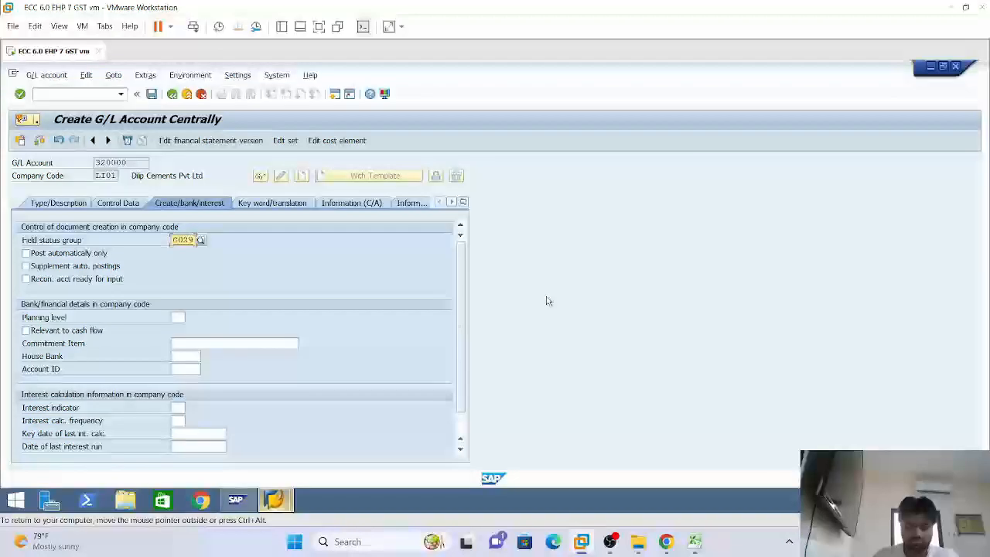
key("Return")
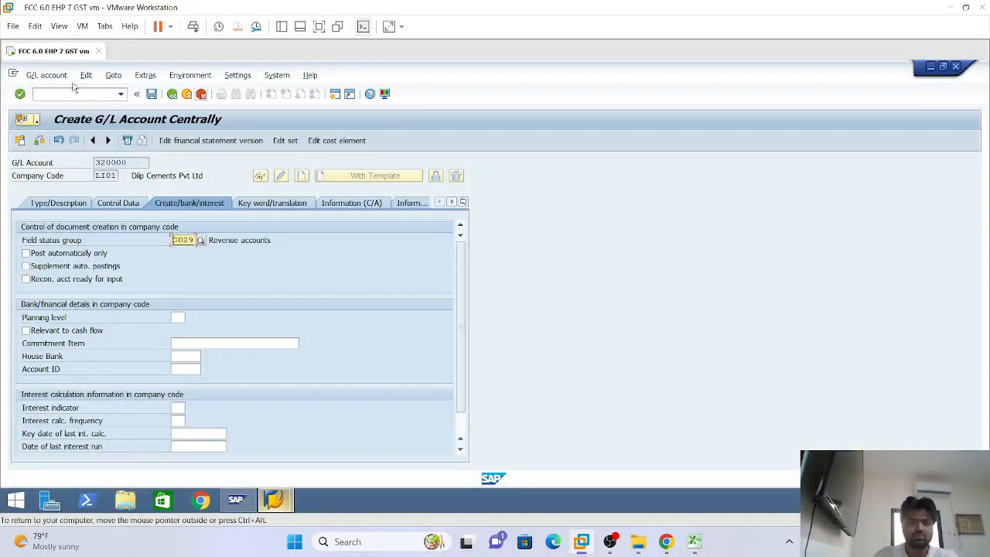
left_click(152, 94)
Create and save G/L account 320000 in company code LI02, using account 320000 of LI01 as the template
key("Tab")
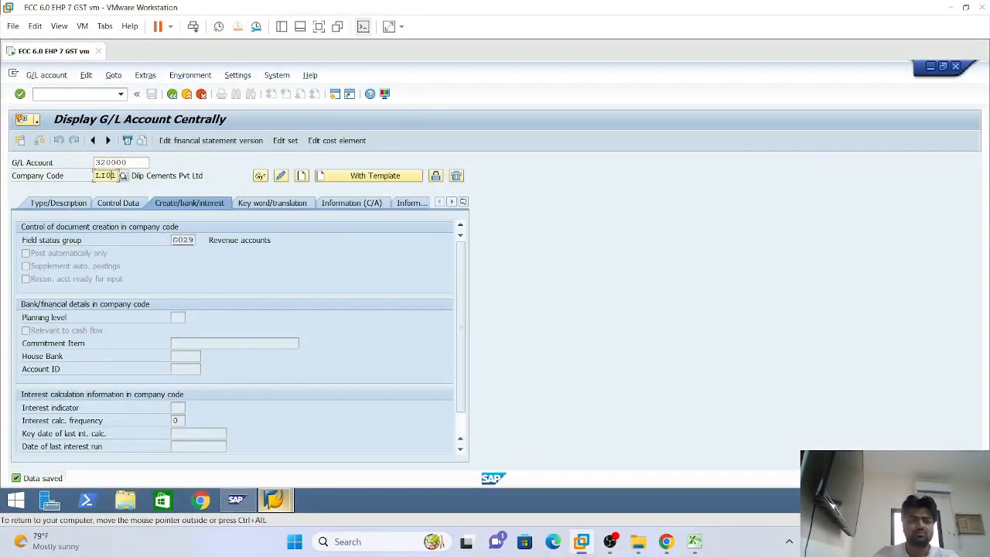
type("LI02")
key("Return")
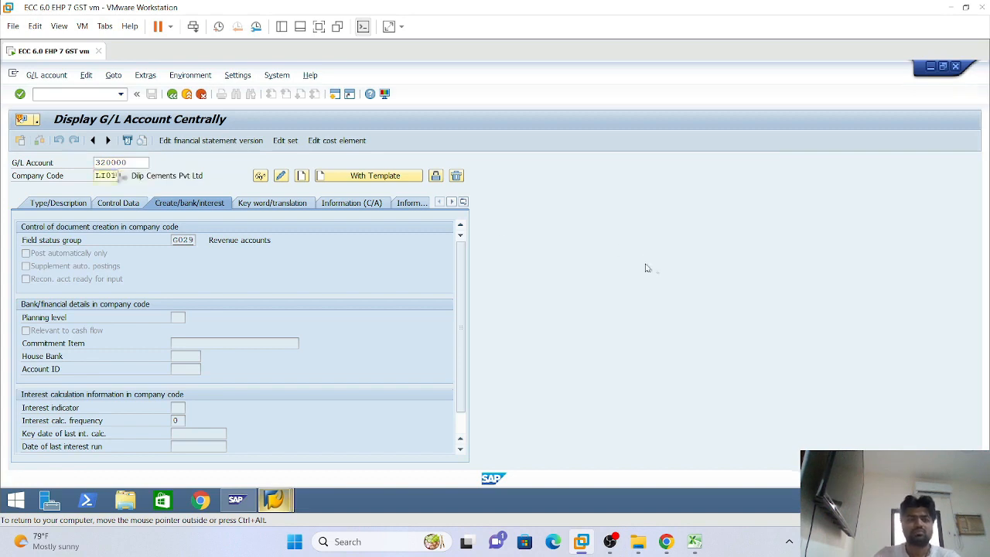
left_click(355, 177)
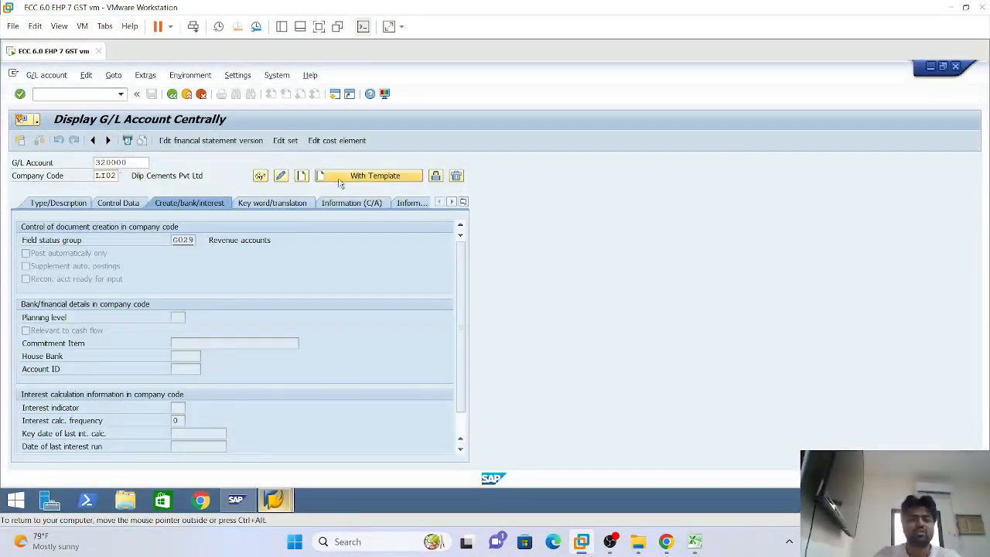
double_click(145, 233)
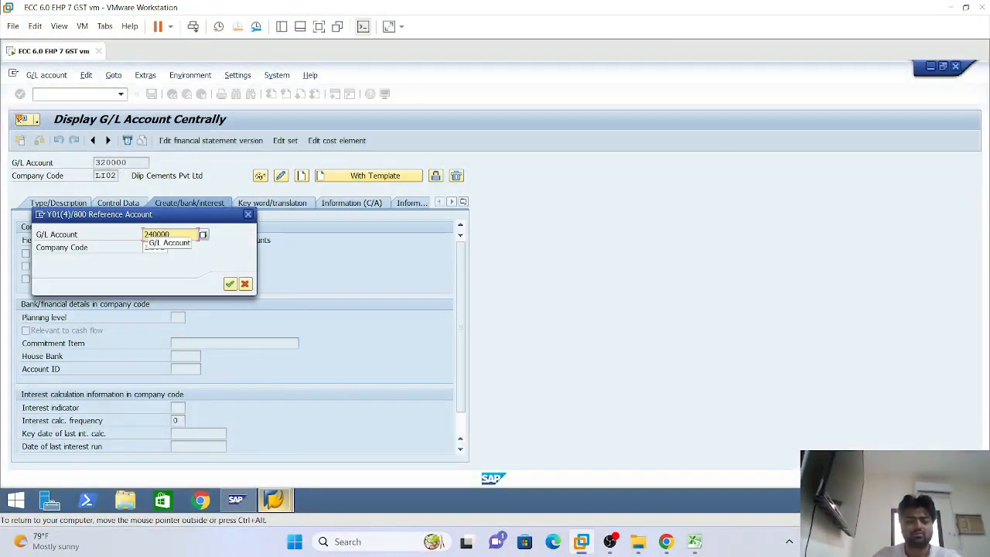
type("320000")
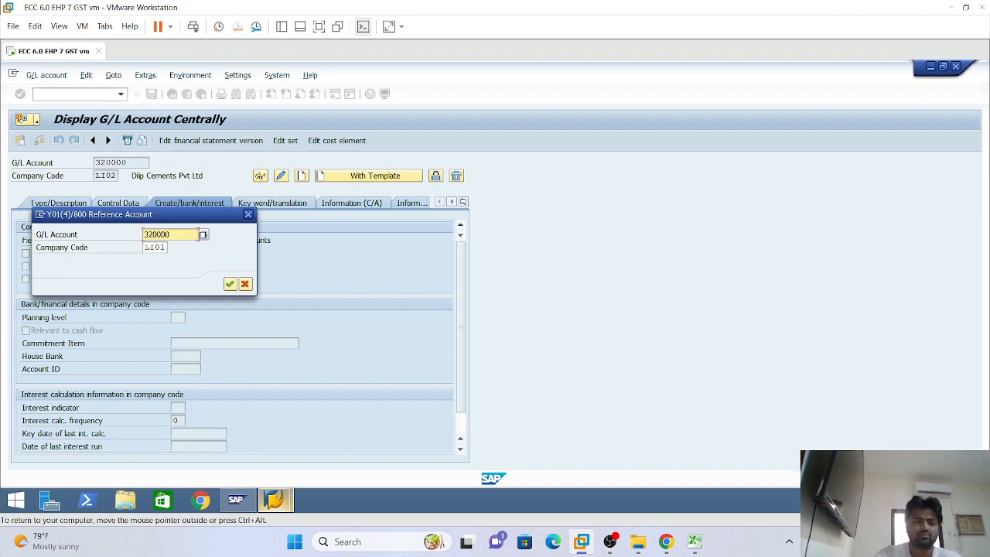
left_click(229, 284)
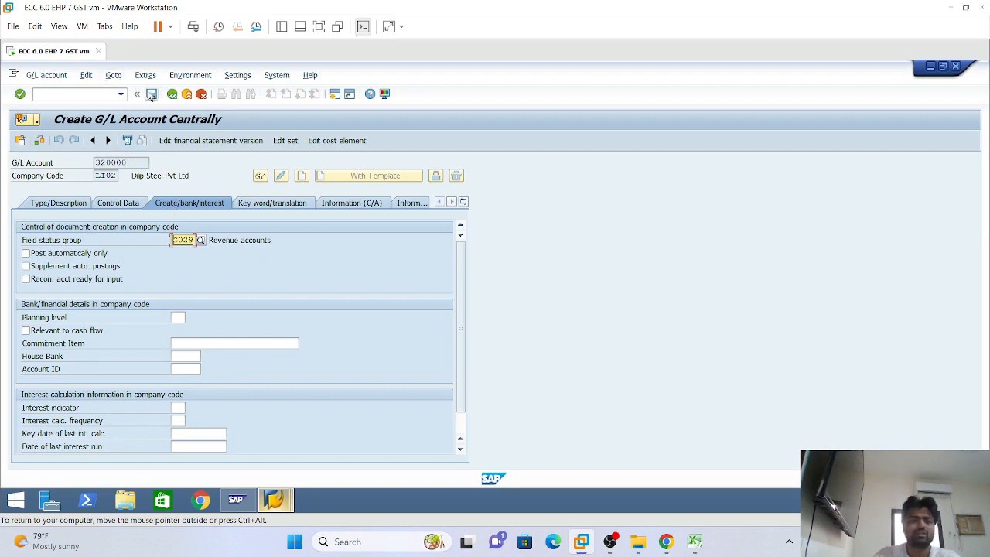
left_click(152, 94)
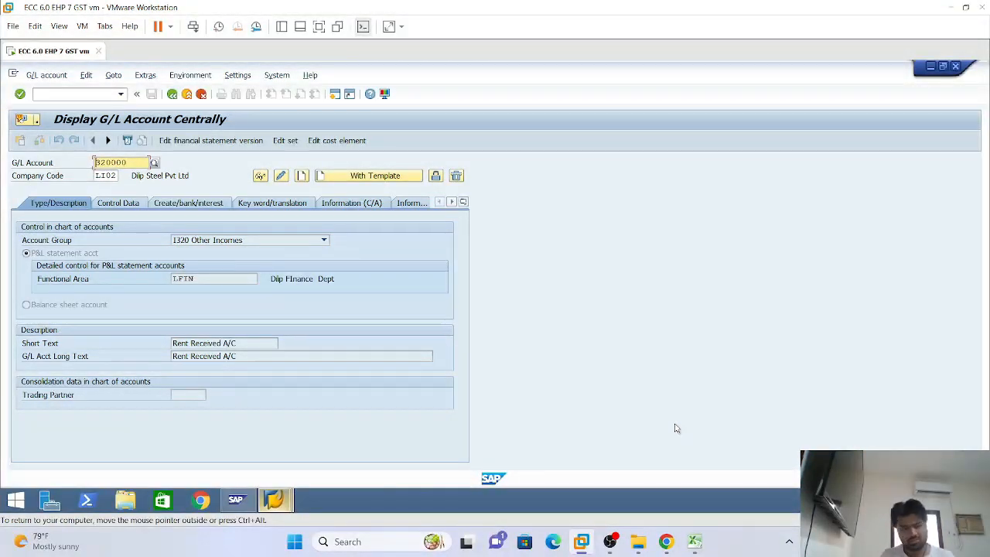
Create G/L account 320000 in company code LS01 from the LI02 account as template, check its control data and save it
left_click(104, 176)
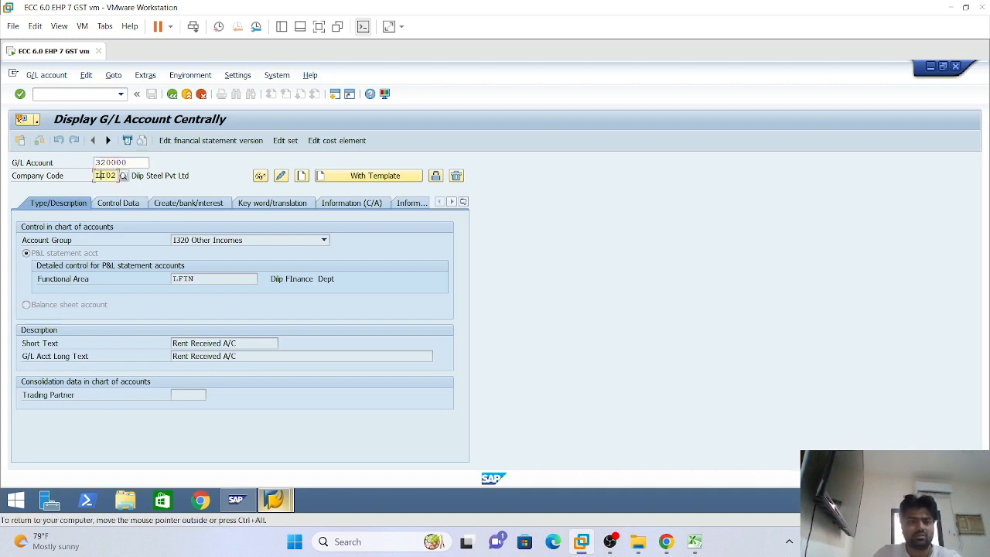
type("LS01")
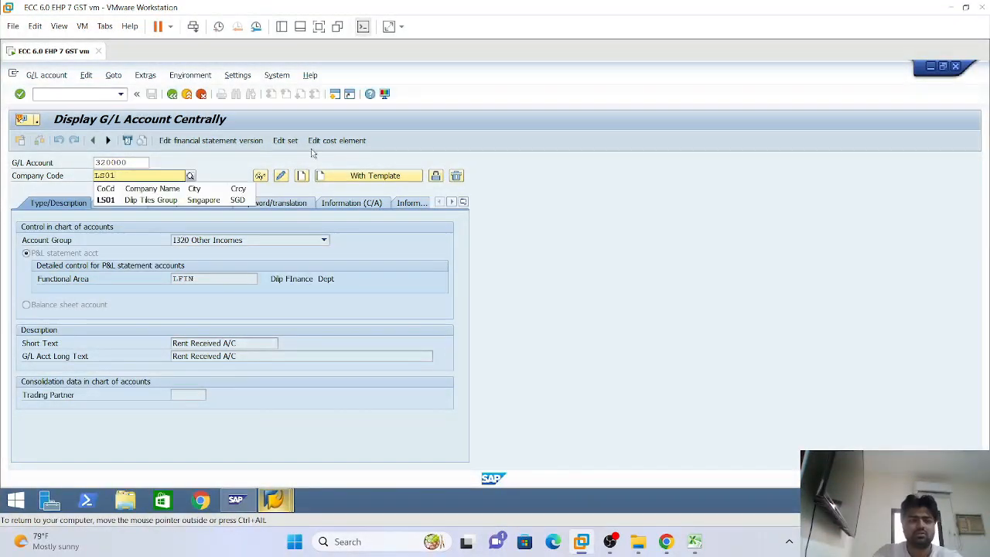
key("Return")
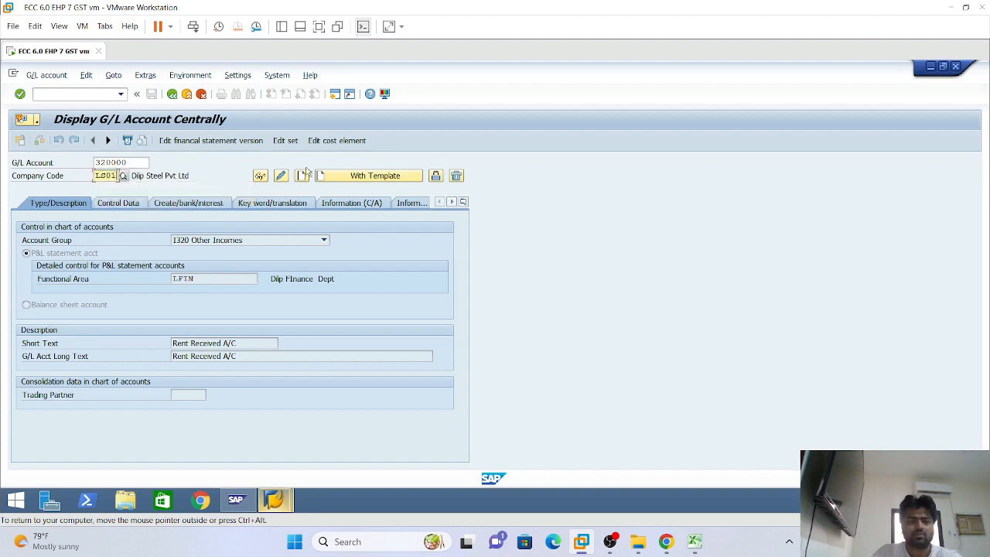
left_click(350, 176)
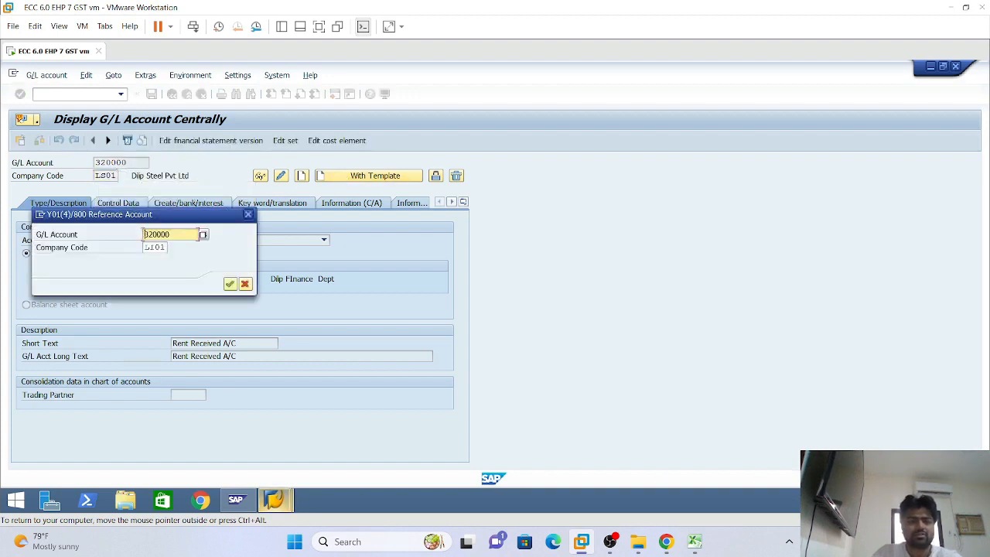
left_click(164, 247)
key("BackSpace")
type("2")
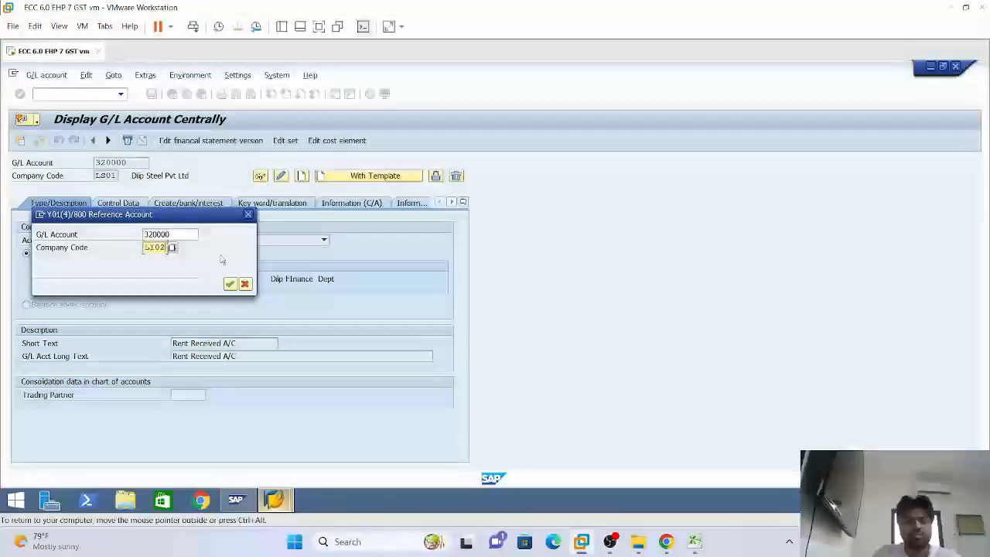
left_click(230, 283)
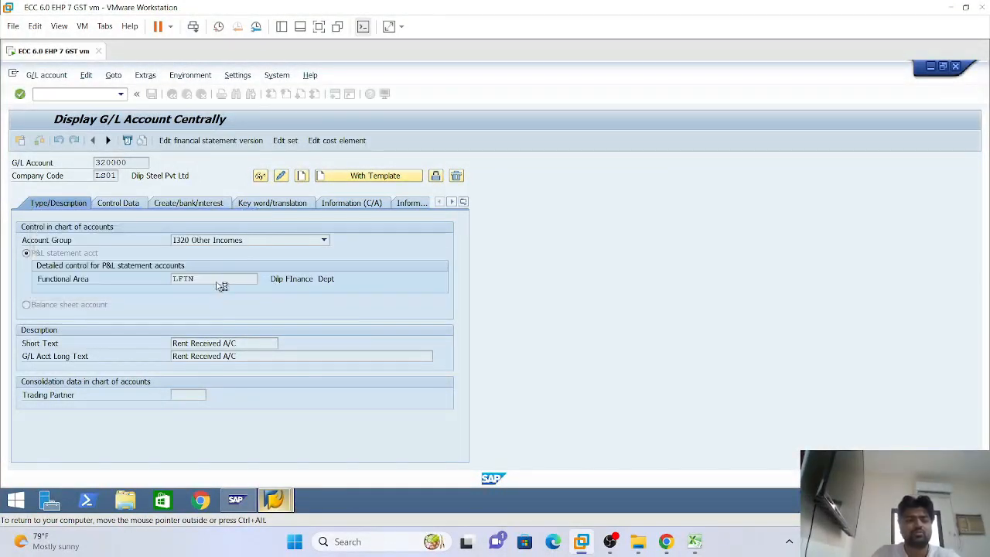
left_click(130, 204)
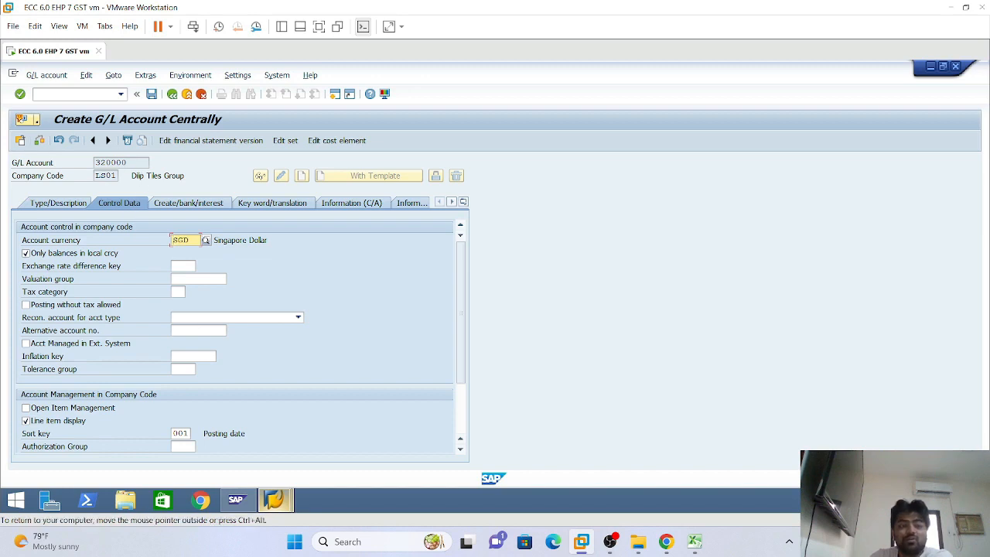
left_click(152, 94)
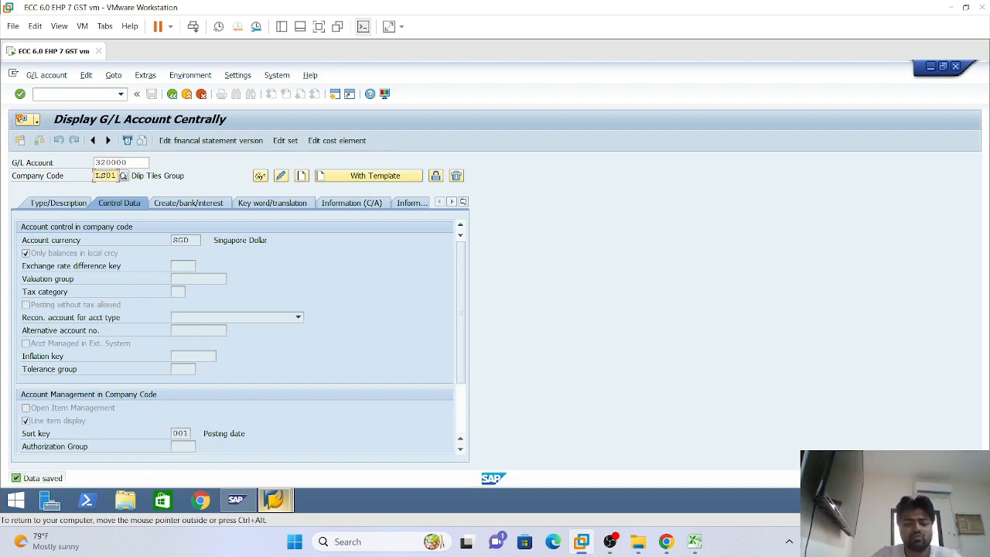
Create and save G/L account 320000 in company code LU01, using the LI02 account as the template
type("Lu01")
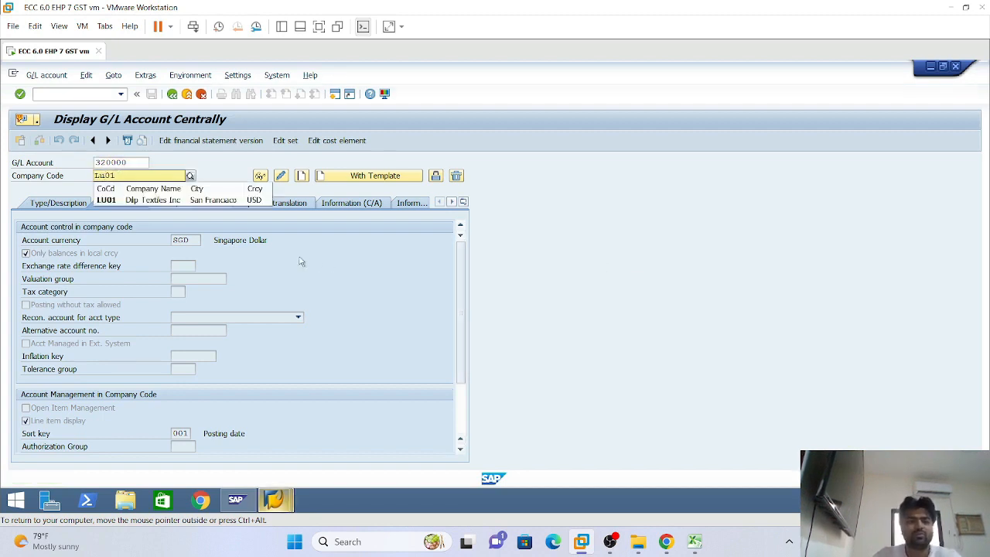
left_click(159, 200)
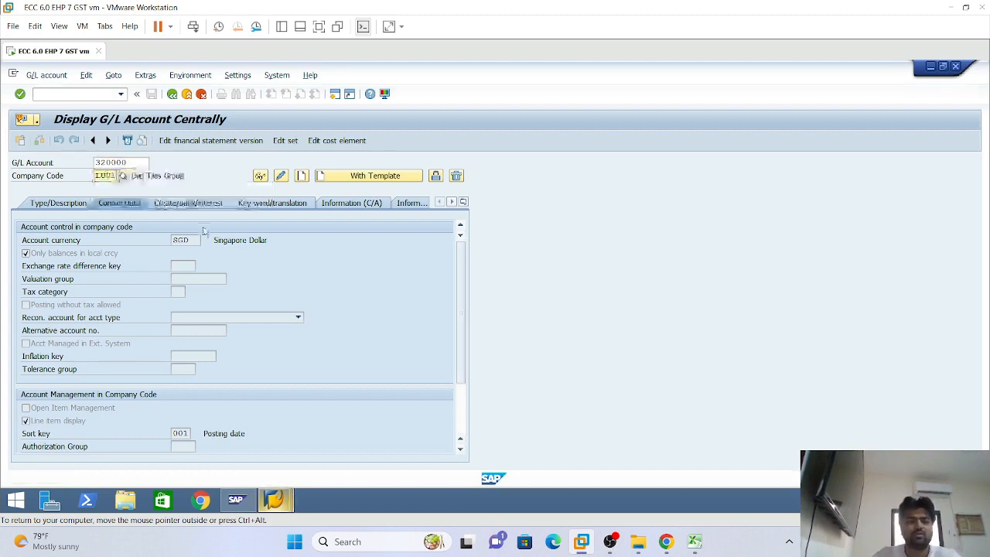
left_click(336, 180)
left_click(230, 284)
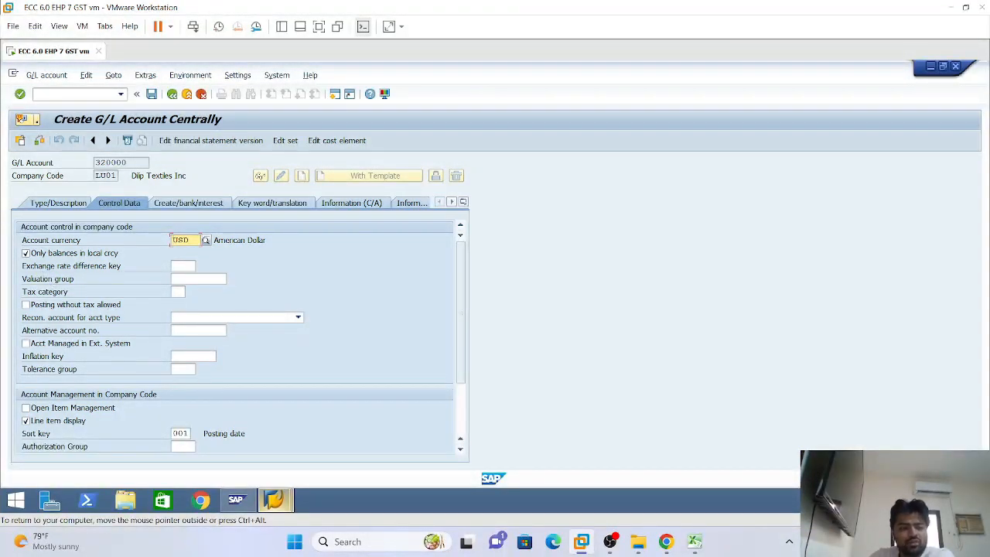
double_click(181, 239)
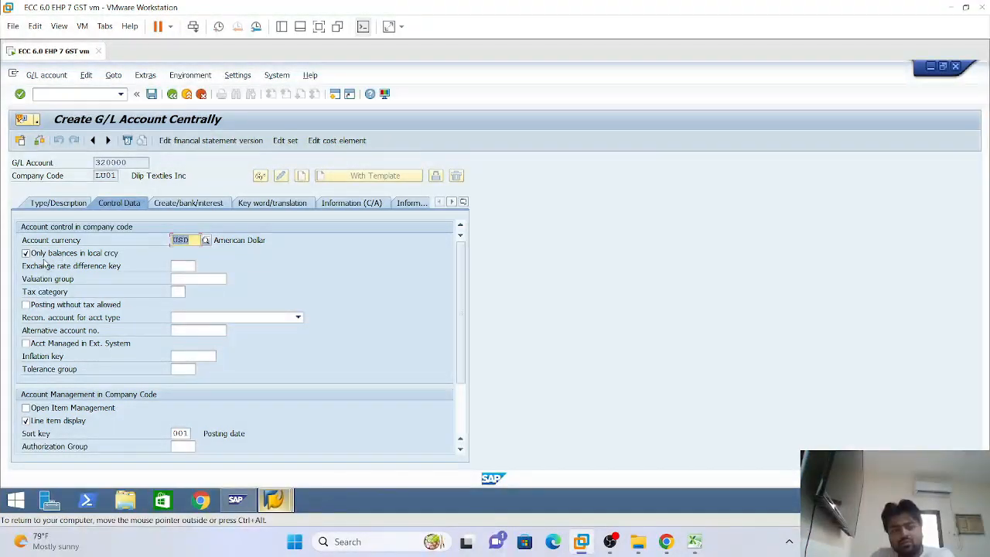
left_click(151, 95)
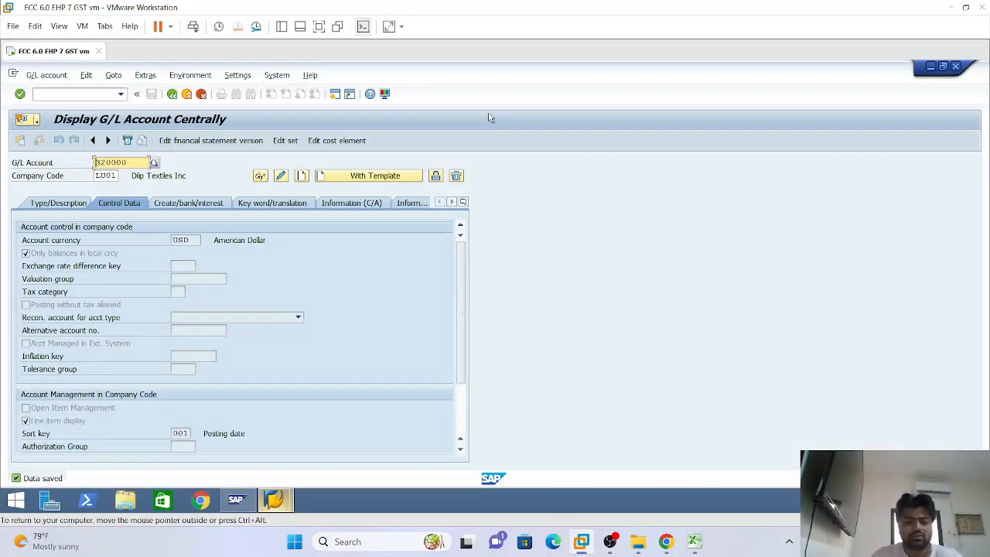
Specify G/L account 430000 in company code LI01 as the next account to create
type("430000")
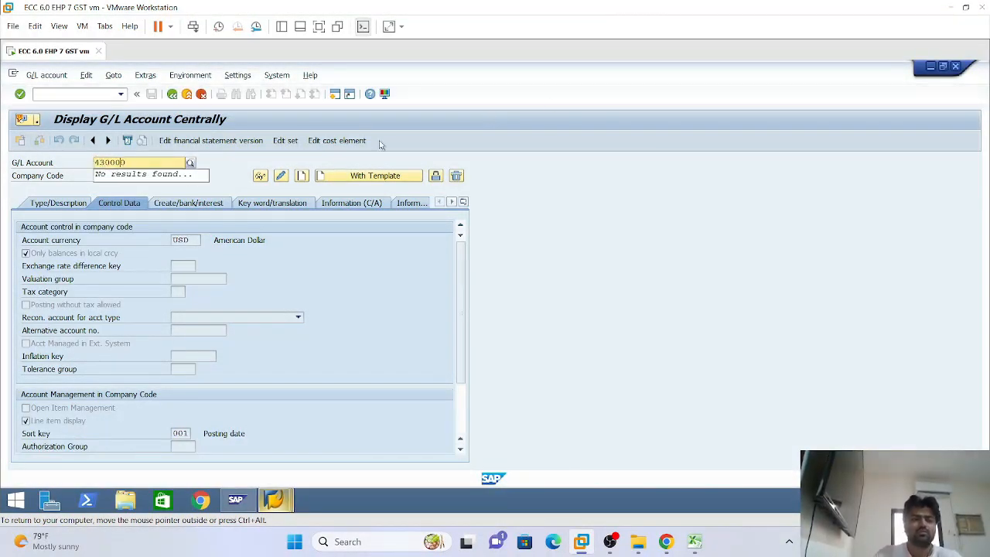
key("Return")
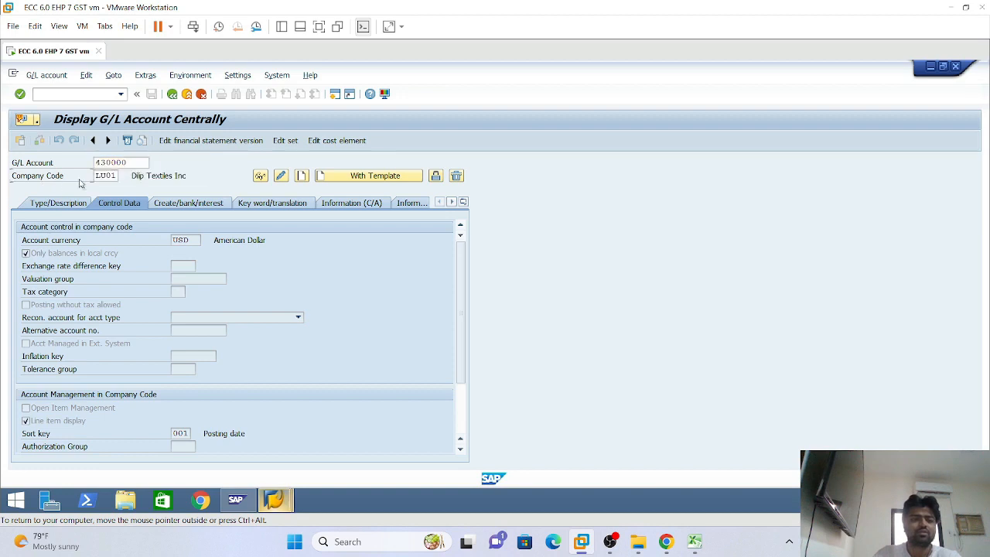
left_click(101, 176)
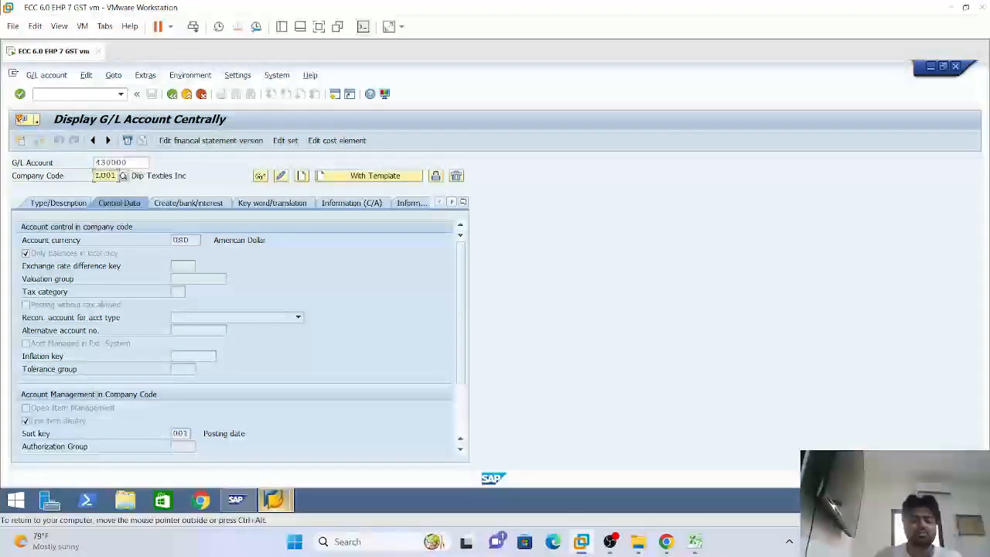
left_click(375, 175)
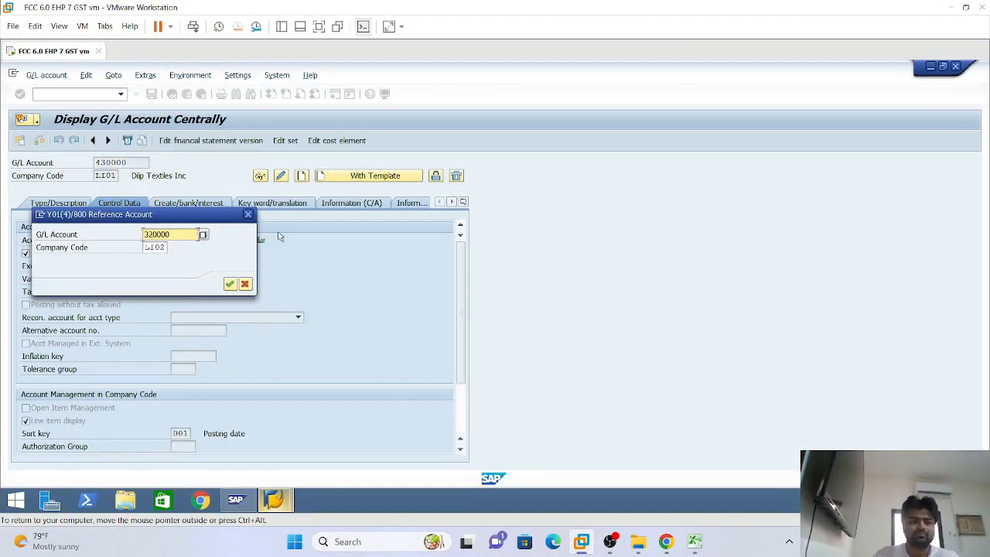
left_click(248, 214)
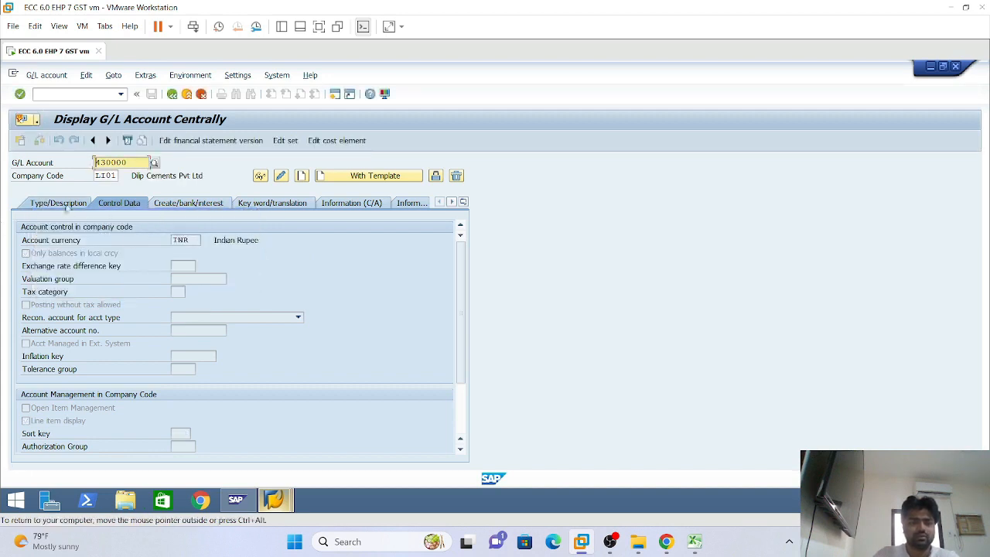
left_click(318, 179)
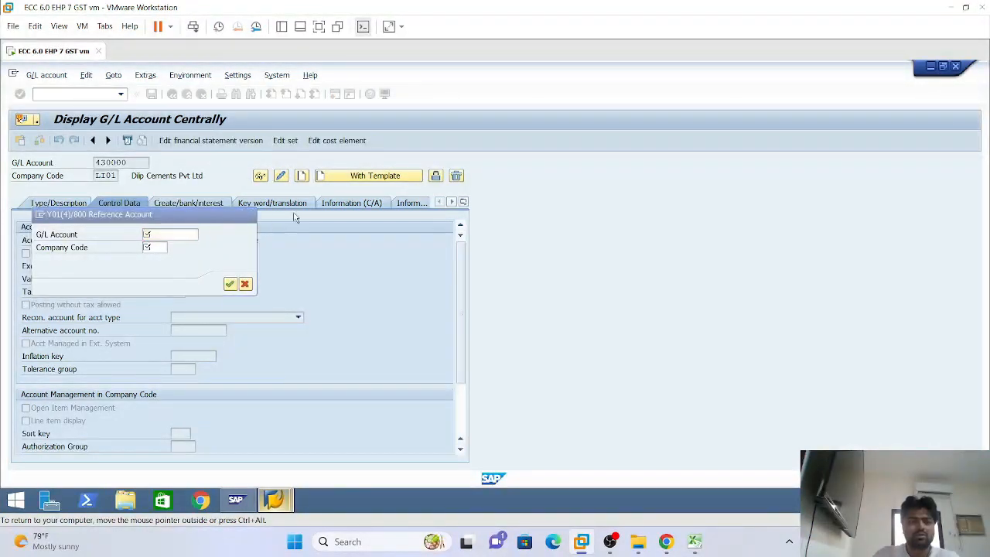
key("Escape")
Start account 430000 without a template, assigning account group E430 Administration Expenses and functional area LADM
left_click(301, 181)
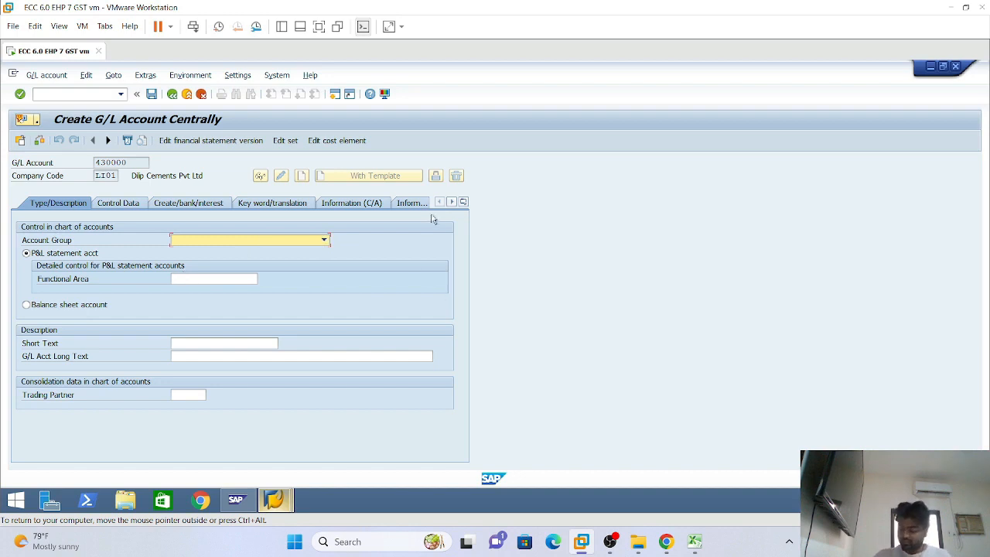
left_click(324, 241)
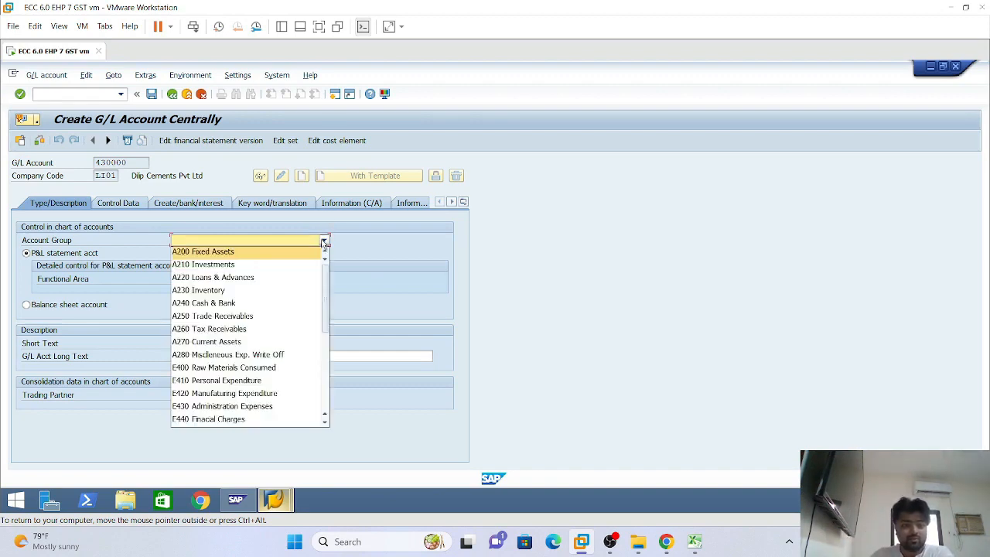
left_click(277, 407)
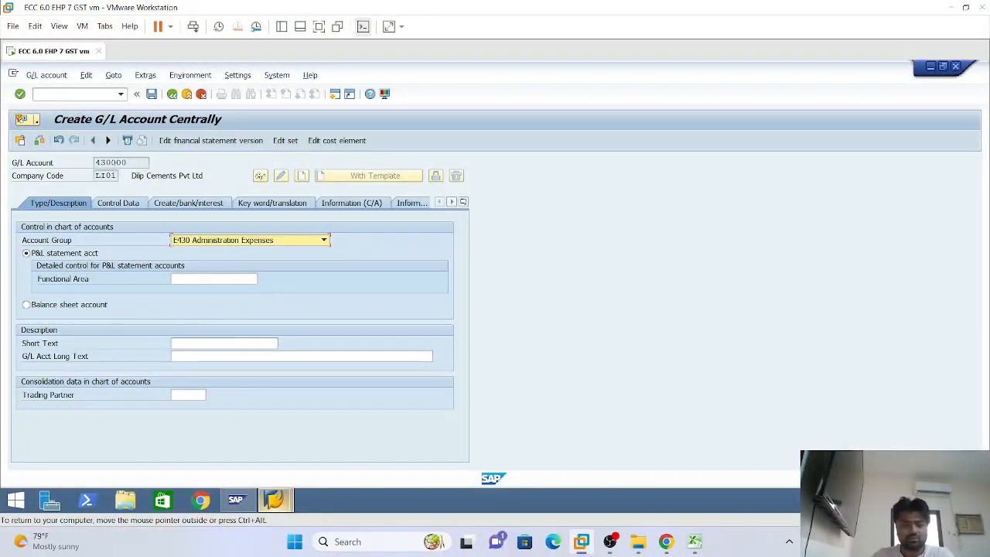
left_click(210, 279)
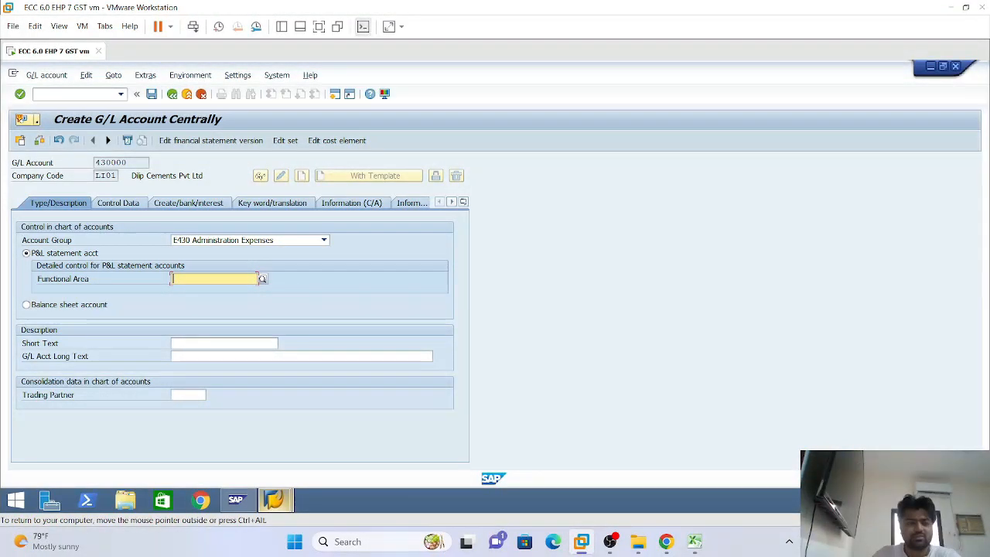
key("BackSpace")
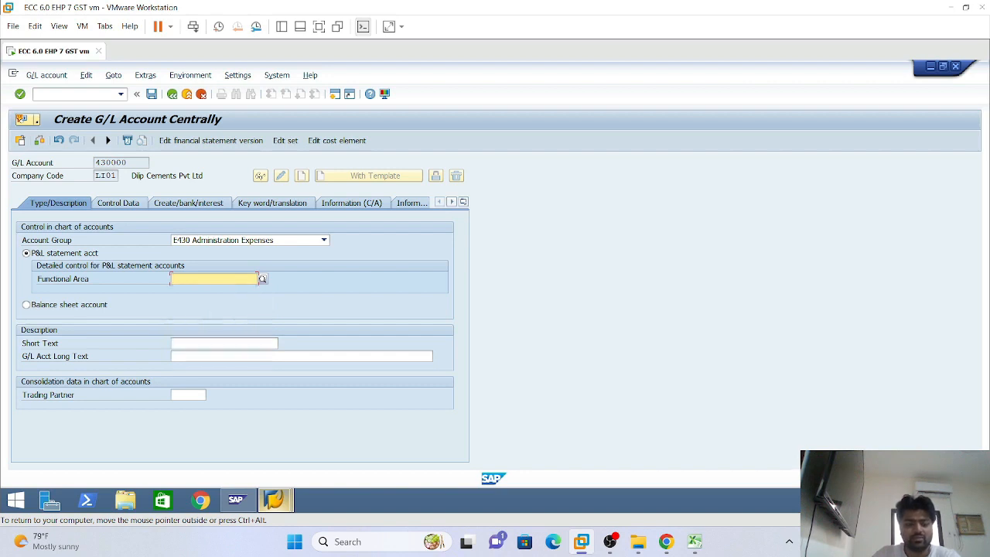
type("l")
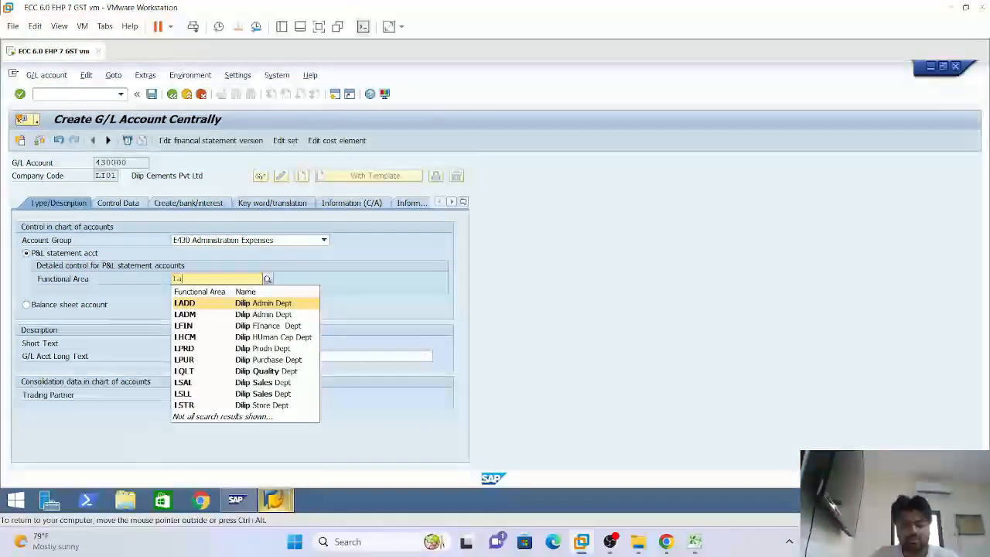
type("ad")
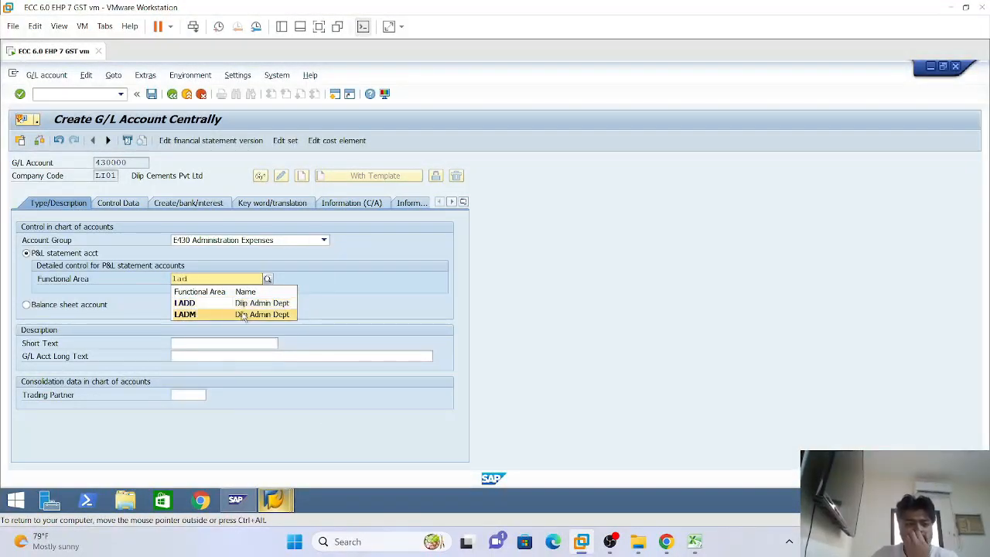
left_click(241, 315)
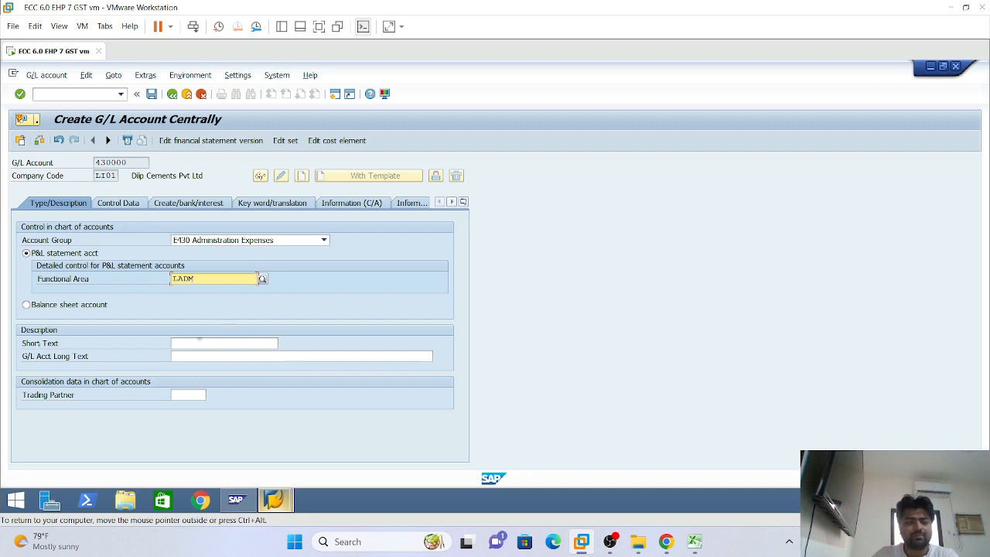
Enter Salary A/C as both the short text and the long text of account 430000
left_click(173, 342)
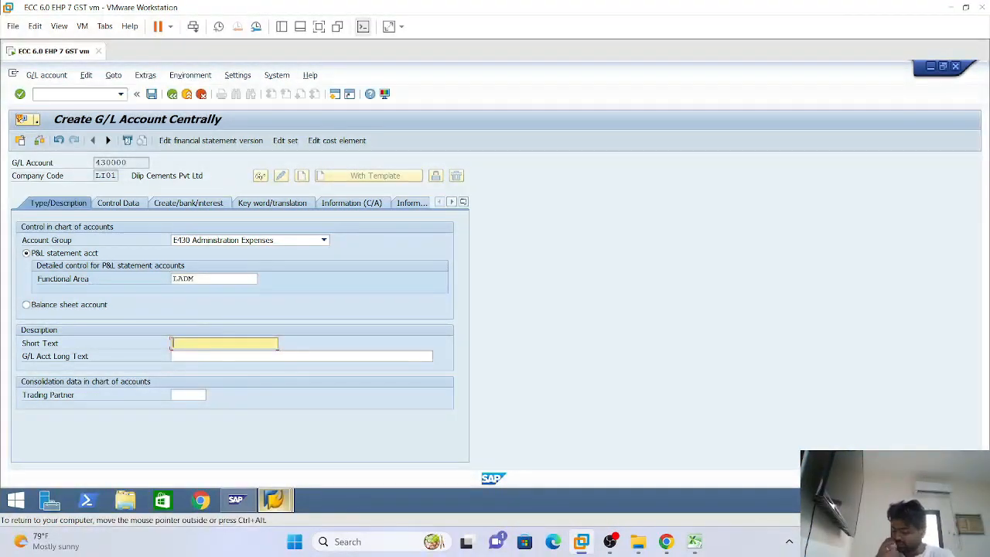
type("Salary A/C")
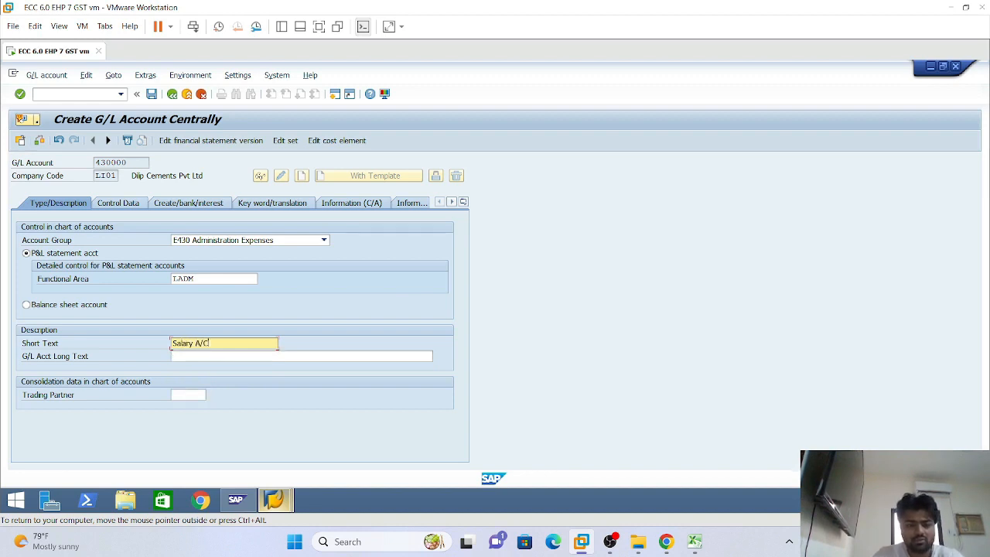
key("ctrl+a")
key("ctrl+c")
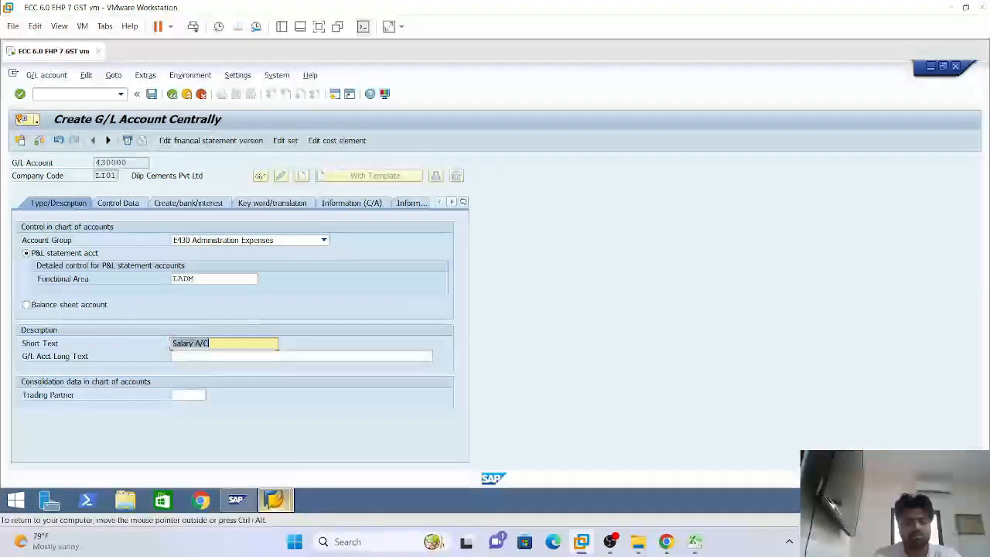
key("End")
key("Tab")
key("ctrl+v")
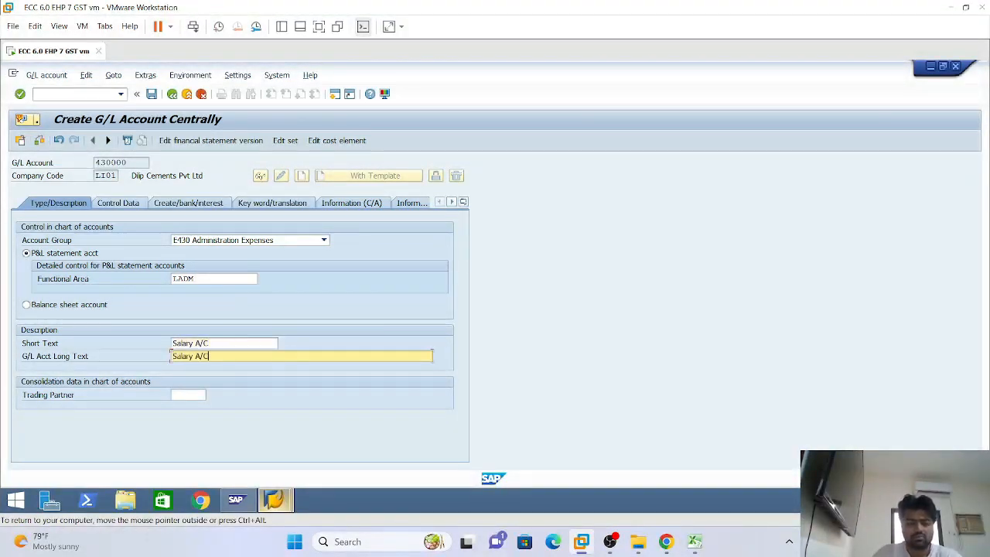
key("Return")
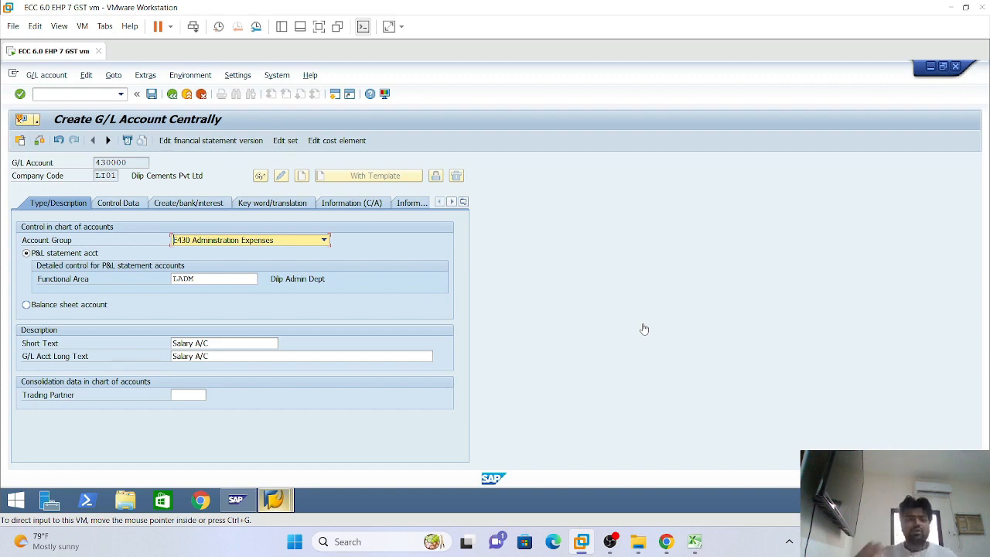
In account 430000's control data, enable only balances in local currency and line item display, and set sort key 001
left_click(109, 202)
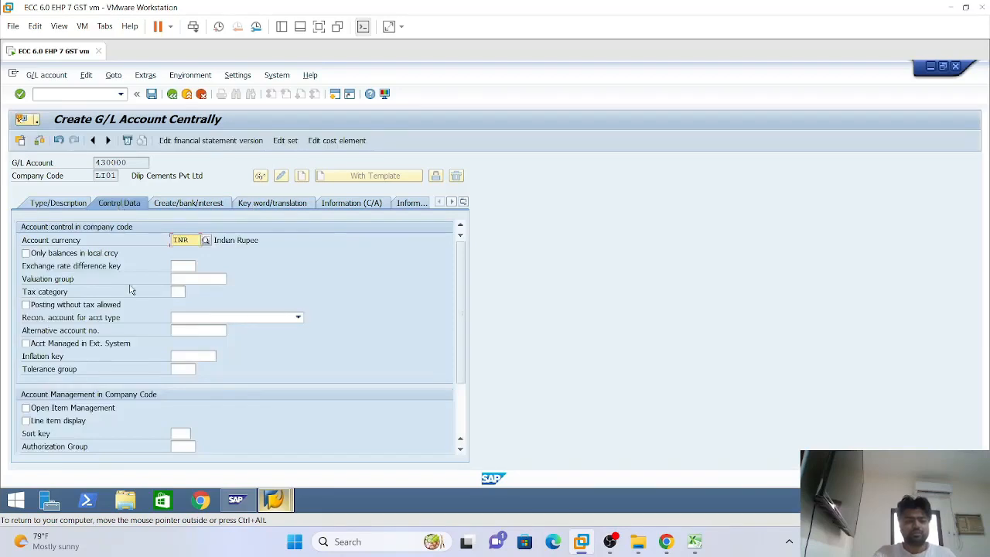
left_click(26, 253)
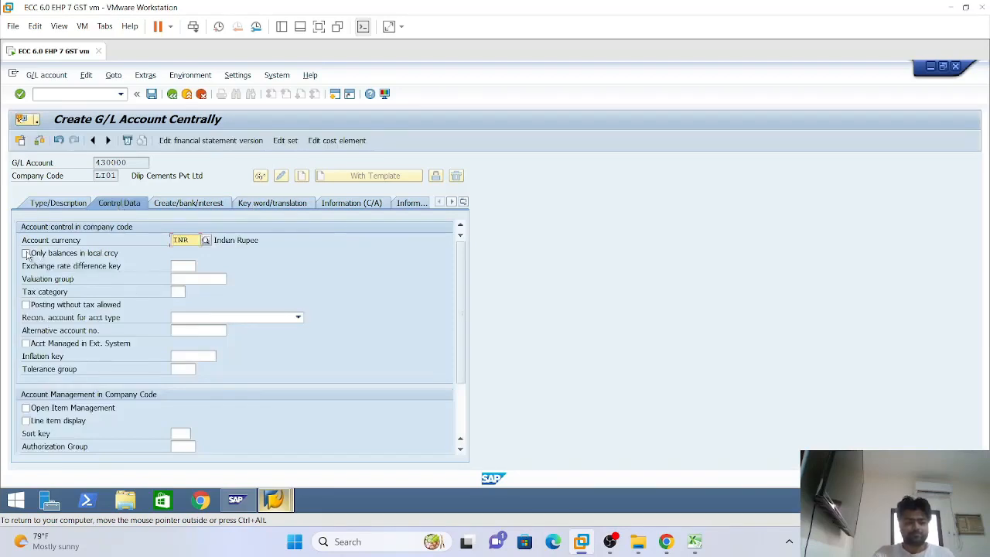
left_click(26, 421)
left_click(180, 433)
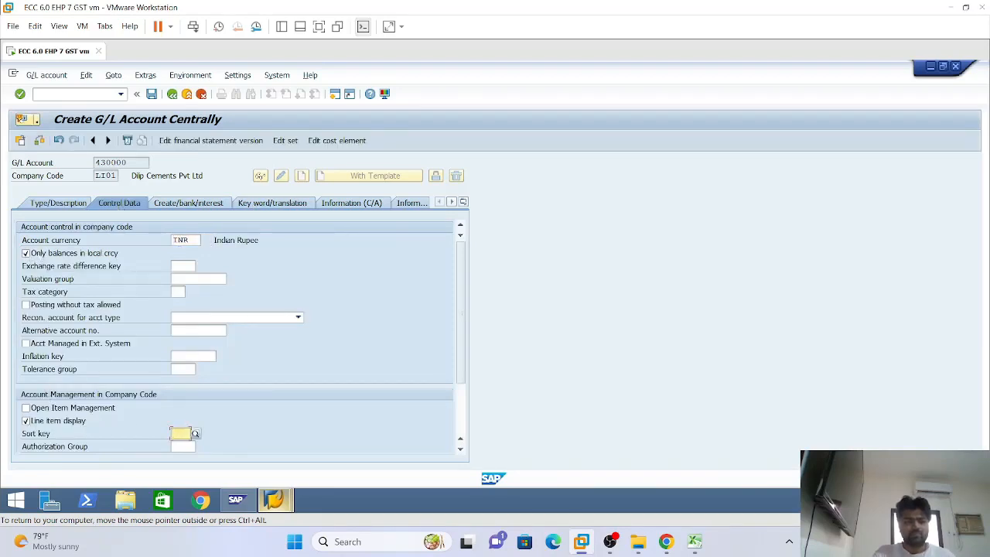
left_click(180, 433)
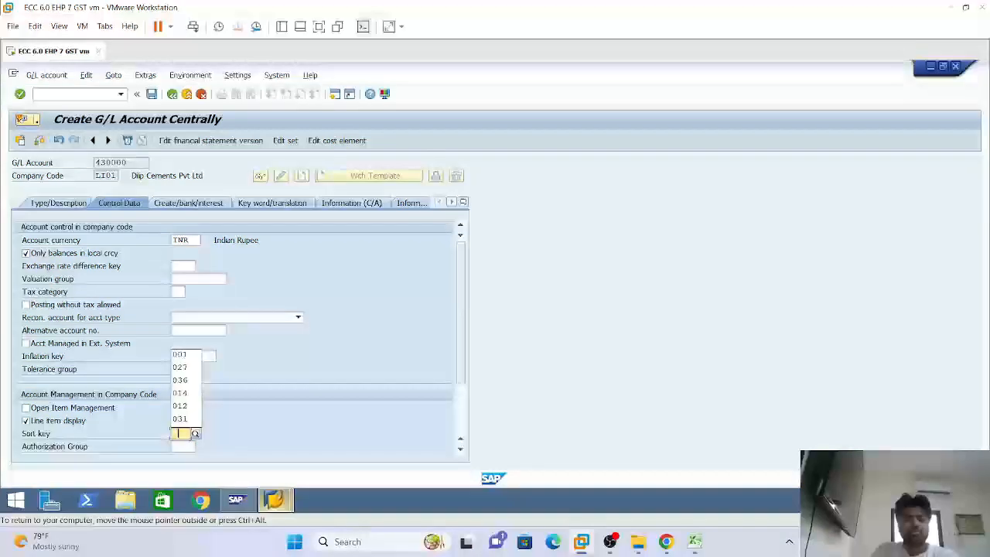
left_click(186, 358)
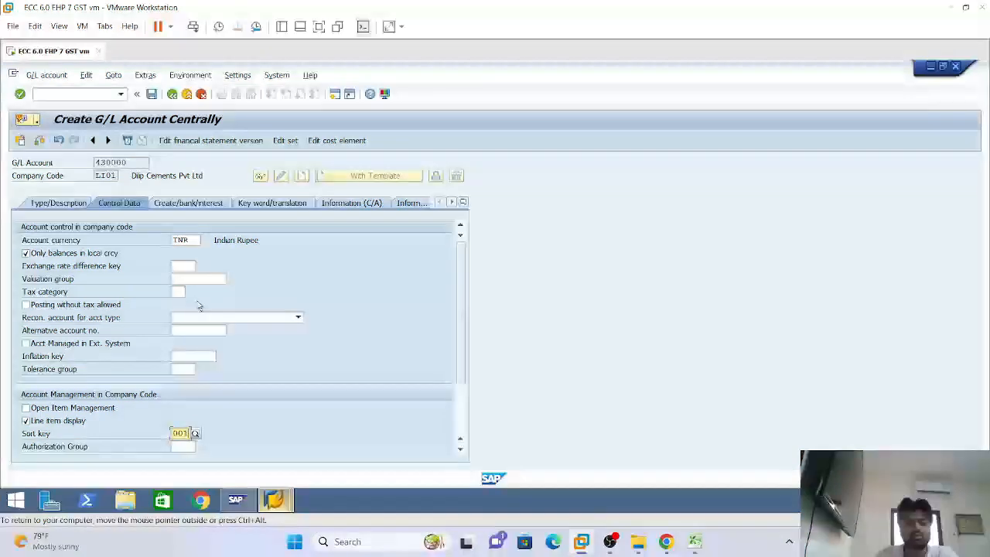
Assign field status group G004 (Cost accounts) to account 430000
left_click(190, 204)
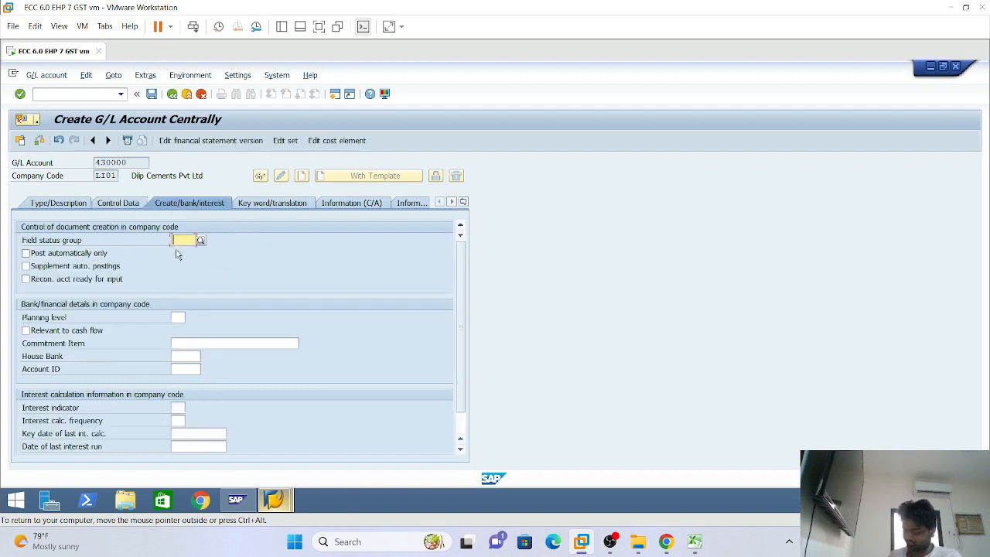
left_click(184, 240)
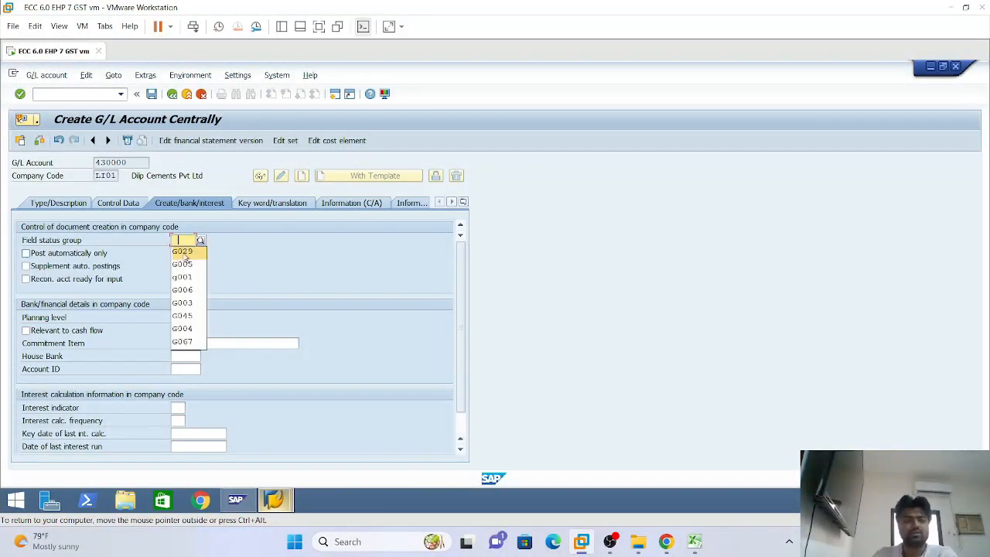
left_click(187, 263)
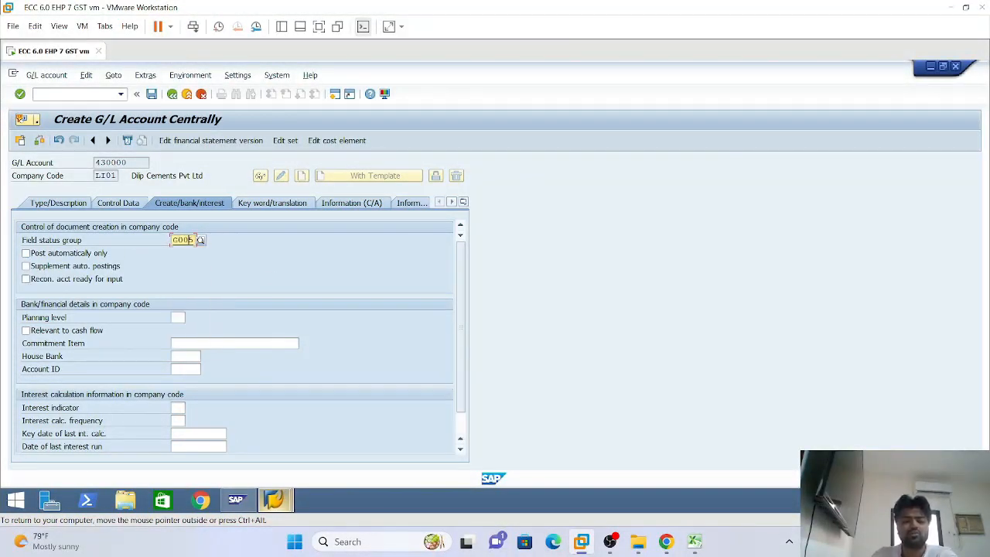
type("4")
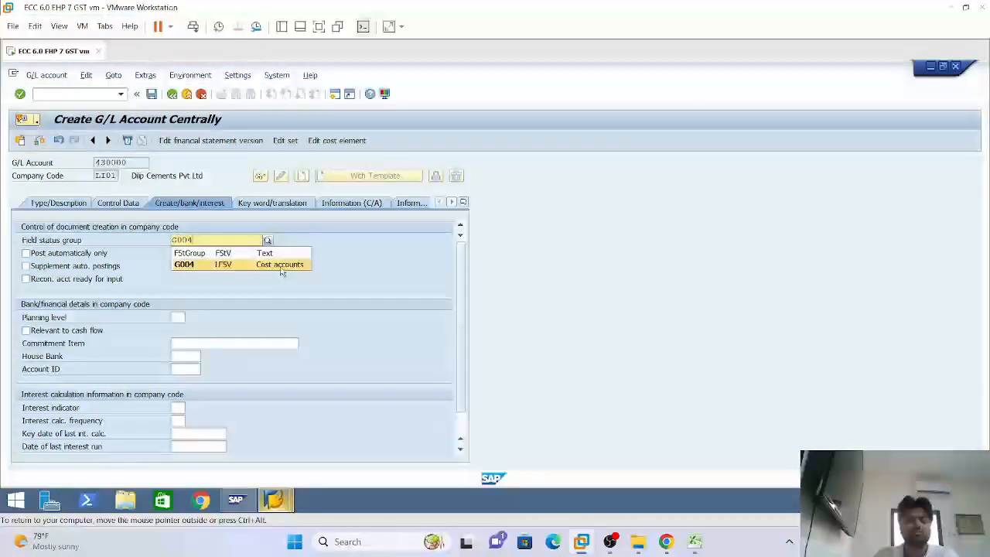
left_click(282, 268)
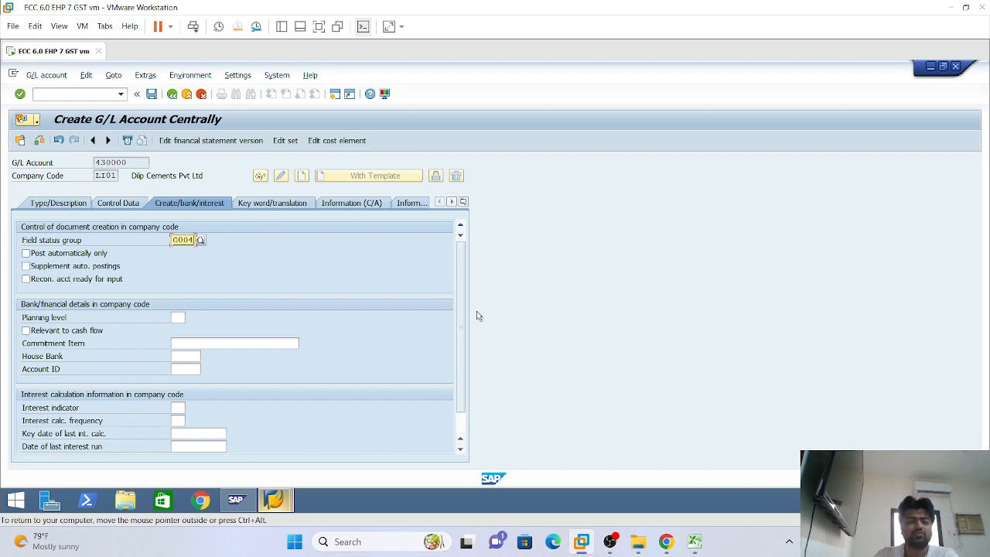
key("Return")
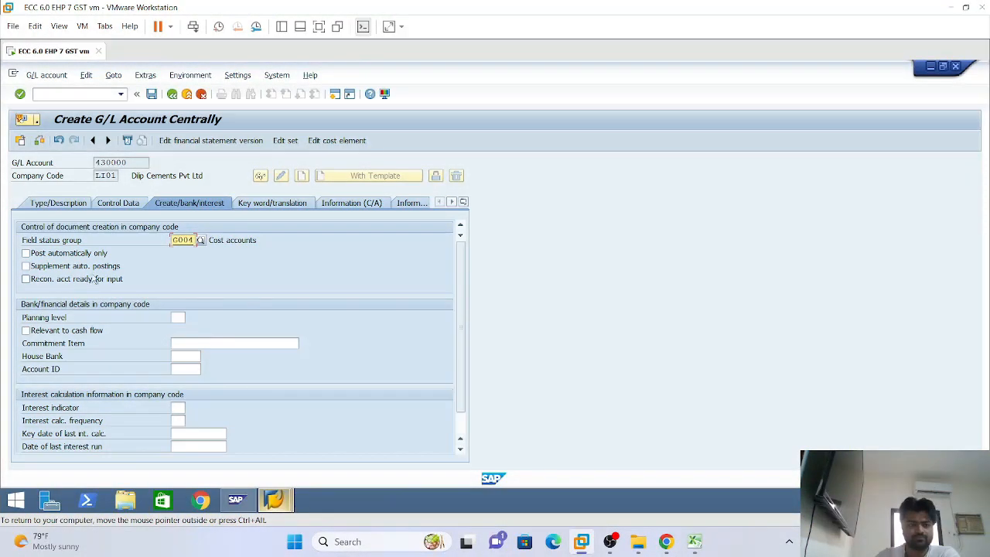
Save account 430000 in LI01 and switch the company code to LI02
left_click(152, 95)
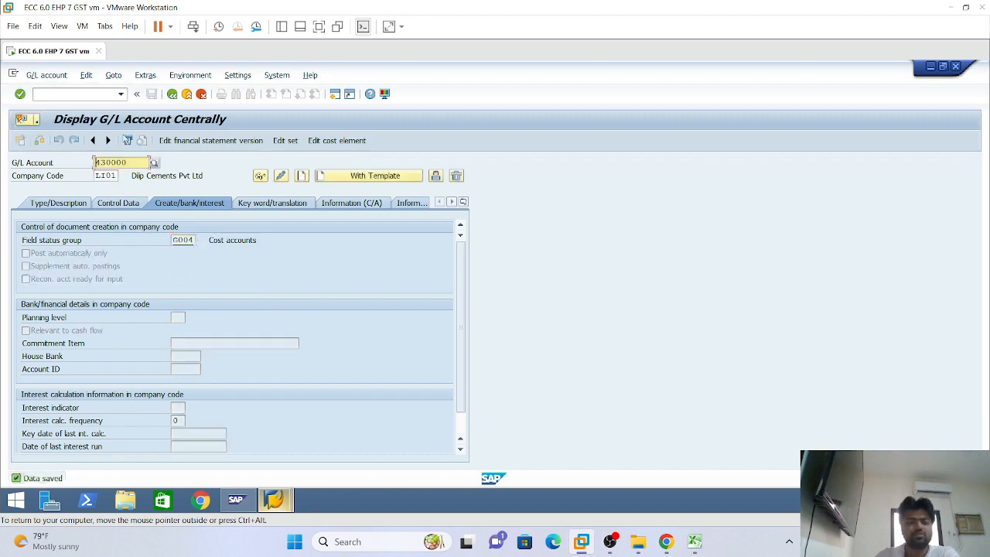
left_click(114, 175)
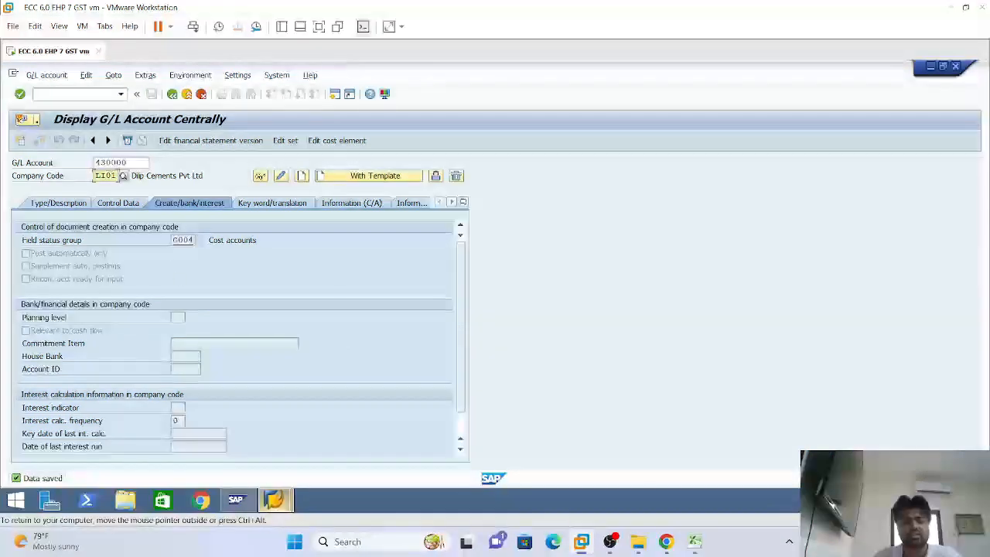
key("BackSpace")
type("2")
key("Return")
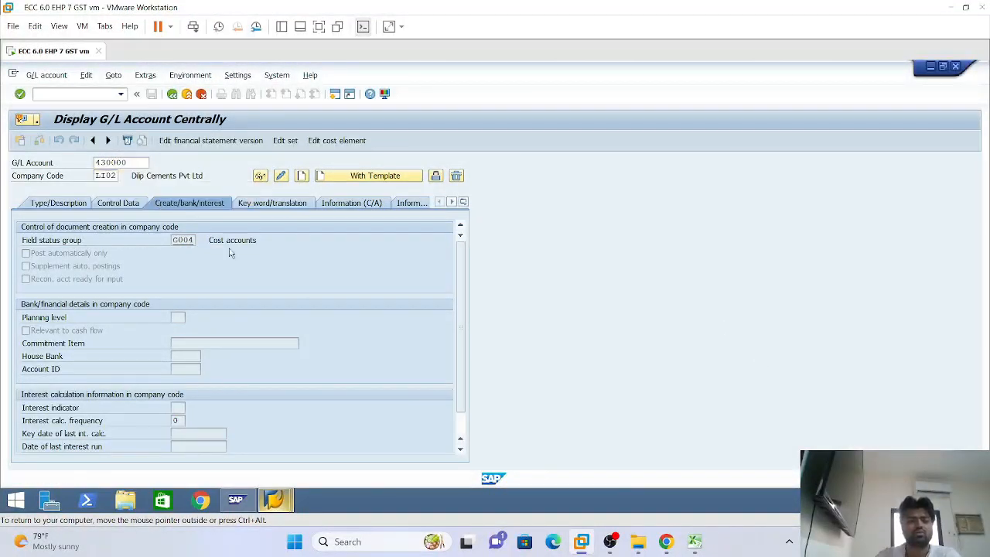
Create account 430000 in LI02 with account 430000 of LI01 as the template, save it, and show its type and description data
left_click(332, 178)
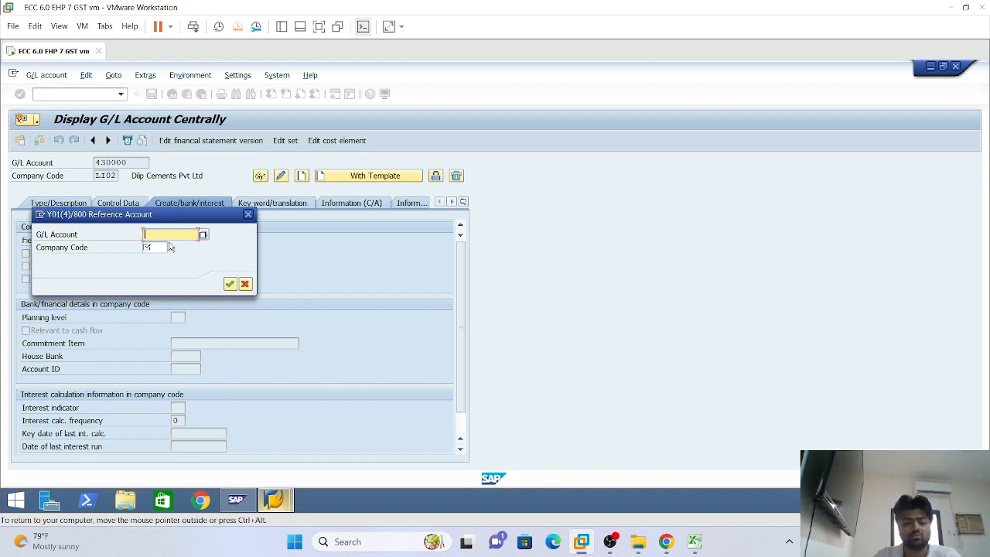
type("430000")
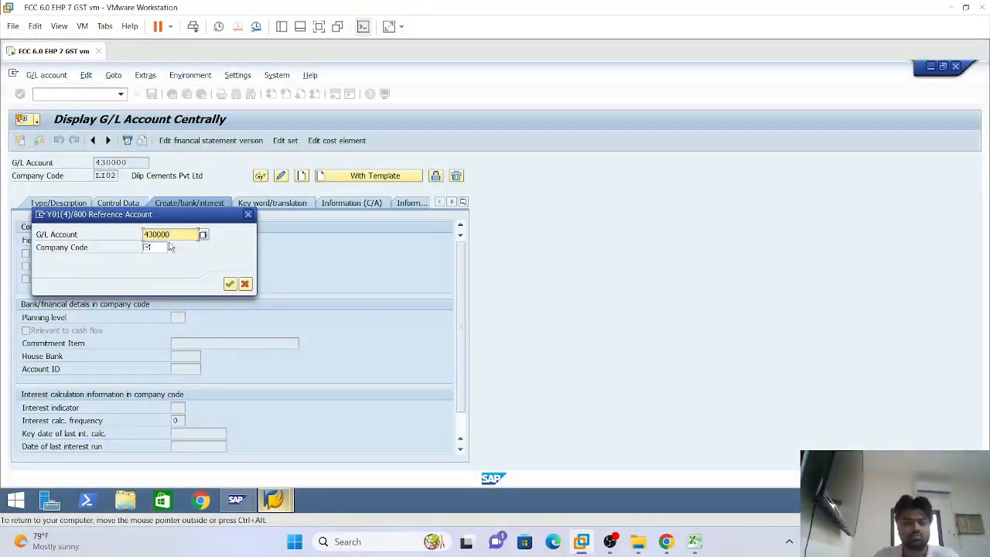
left_click(170, 247)
left_click(155, 258)
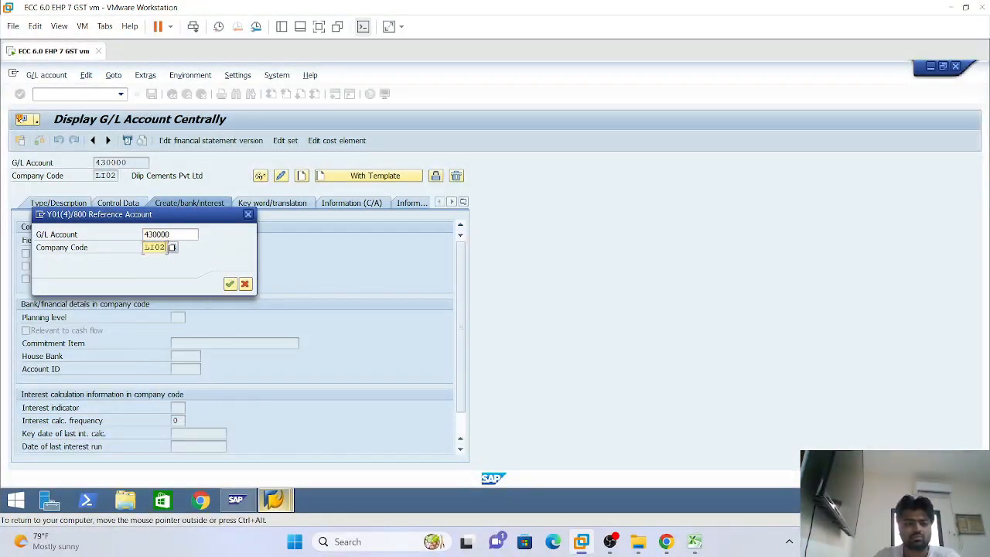
key("BackSpace")
type("1")
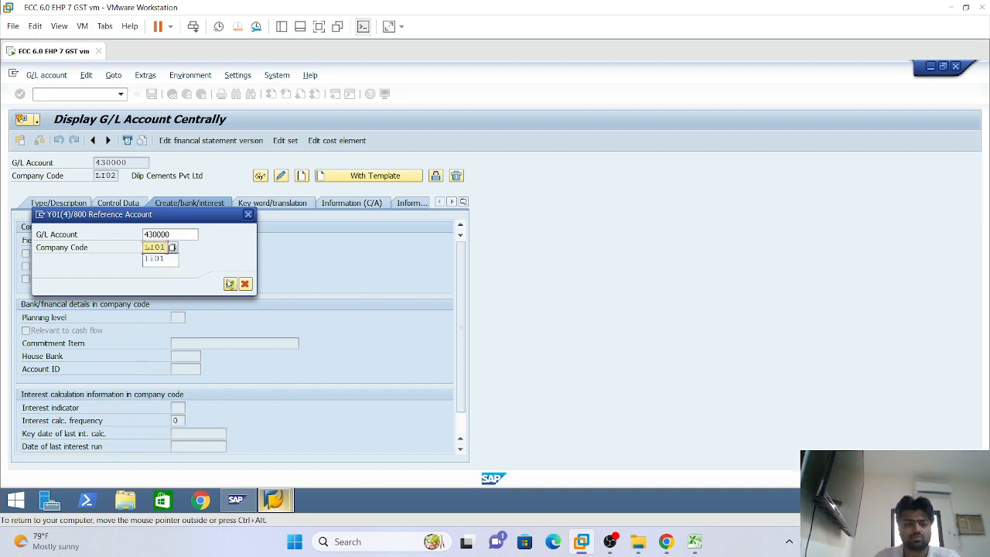
left_click(229, 284)
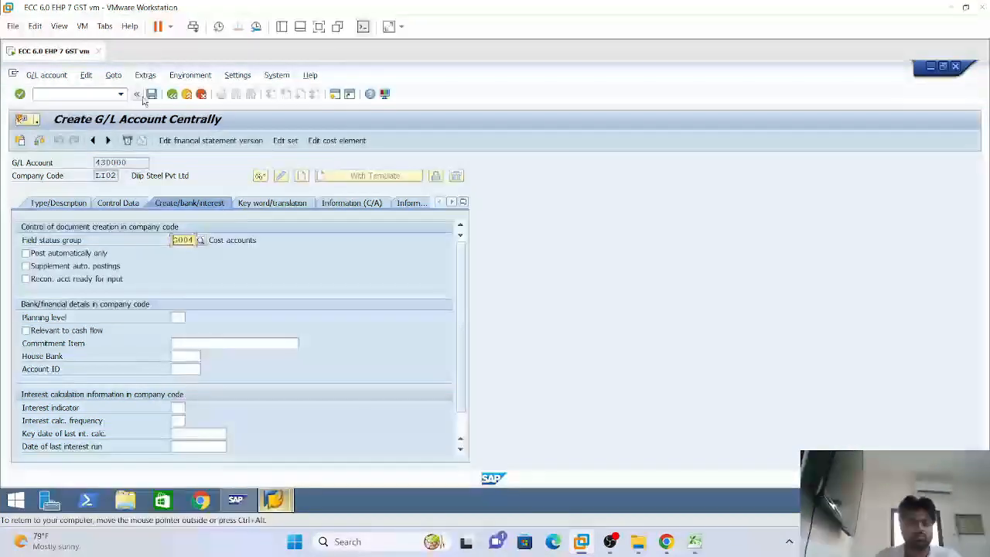
left_click(151, 94)
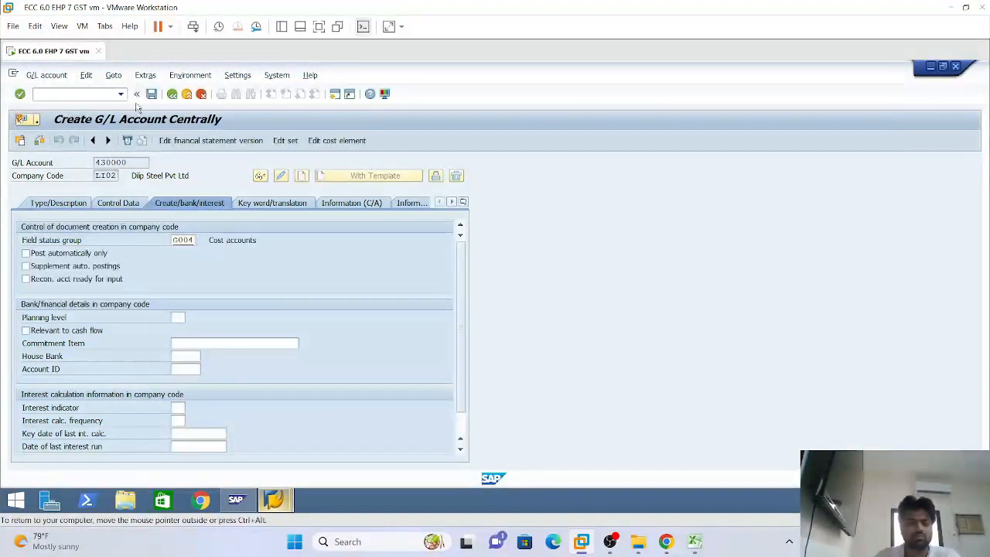
left_click(64, 206)
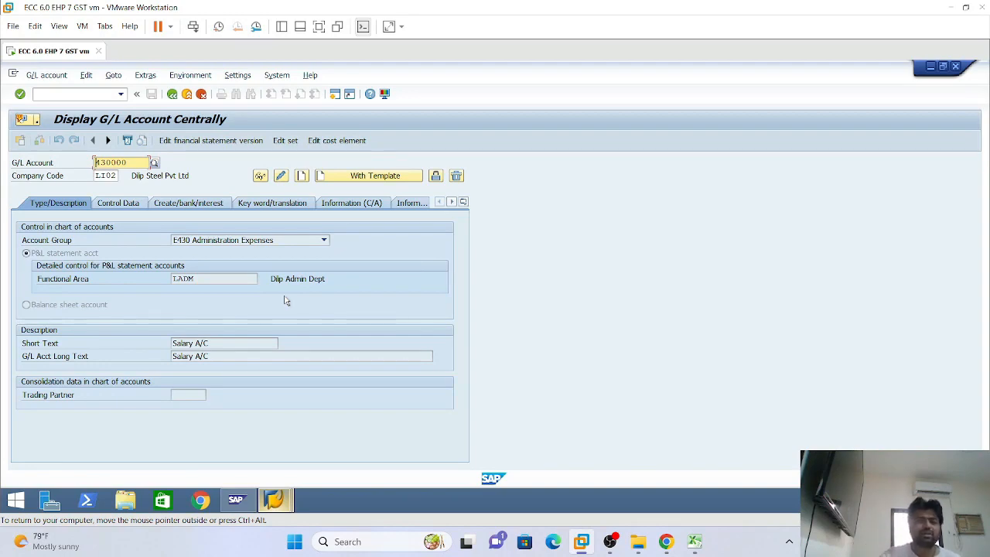
Switch to the General Table Display window and load table SKA1 (G/L account master, chart of accounts)
mouse_move(275, 499)
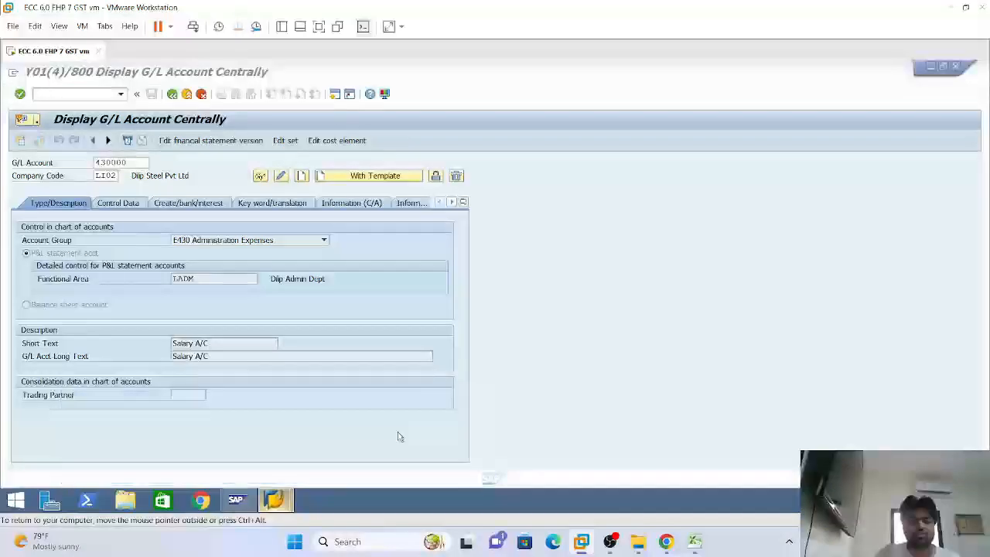
left_click(398, 436)
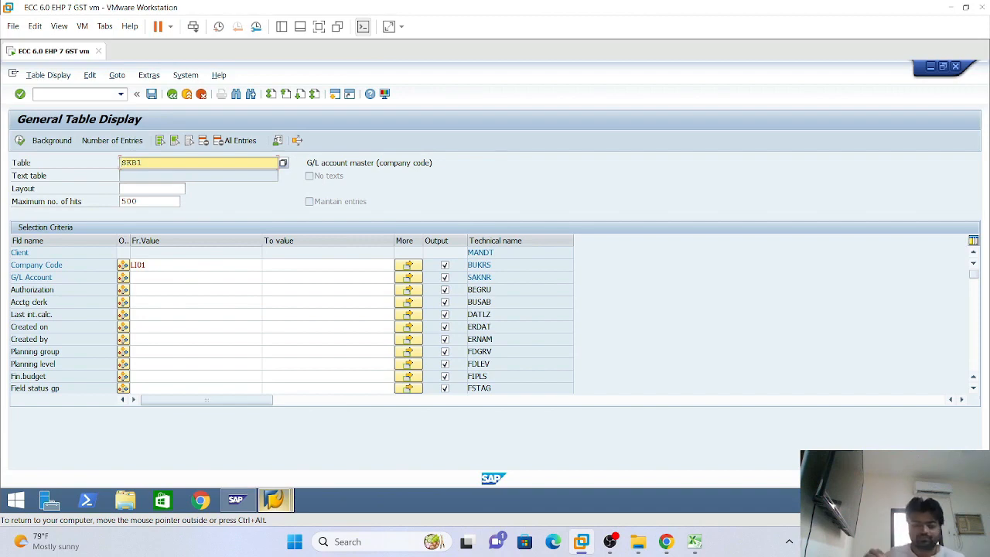
key("BackSpace")
key("BackSpace")
key("BackSpace")
key("BackSpace")
type("ska1")
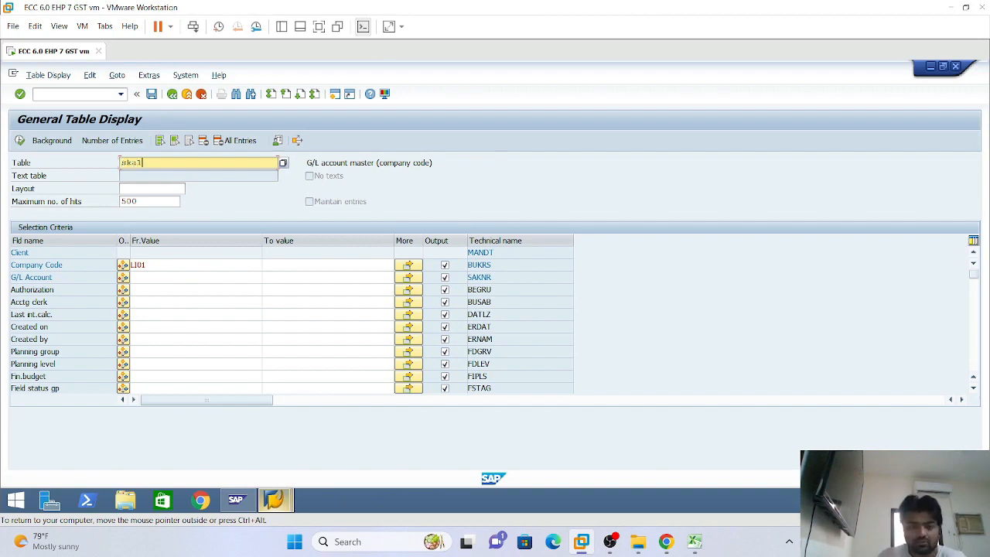
key("Return")
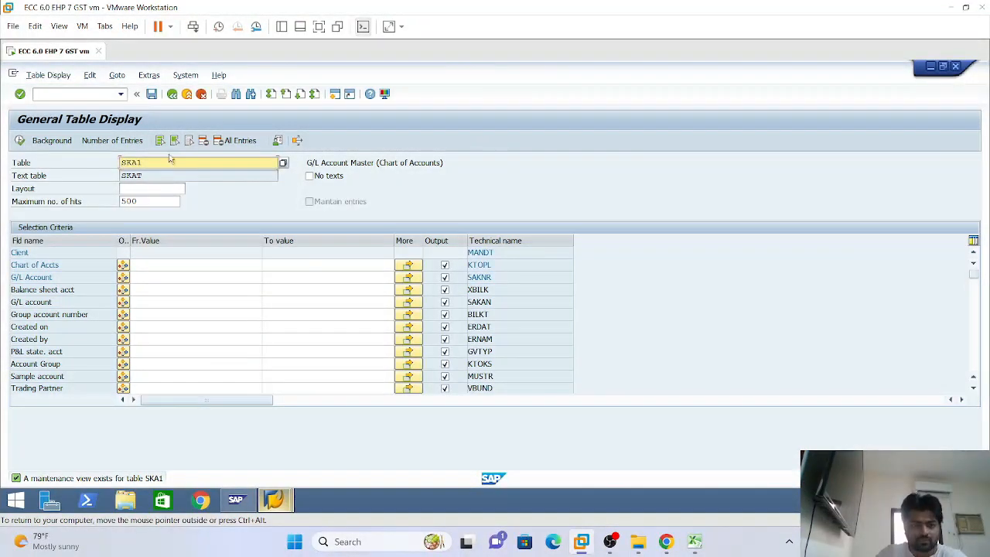
Load table SKAT, the G/L account descriptions in the chart of accounts
key("BackSpace")
type("T")
key("Return")
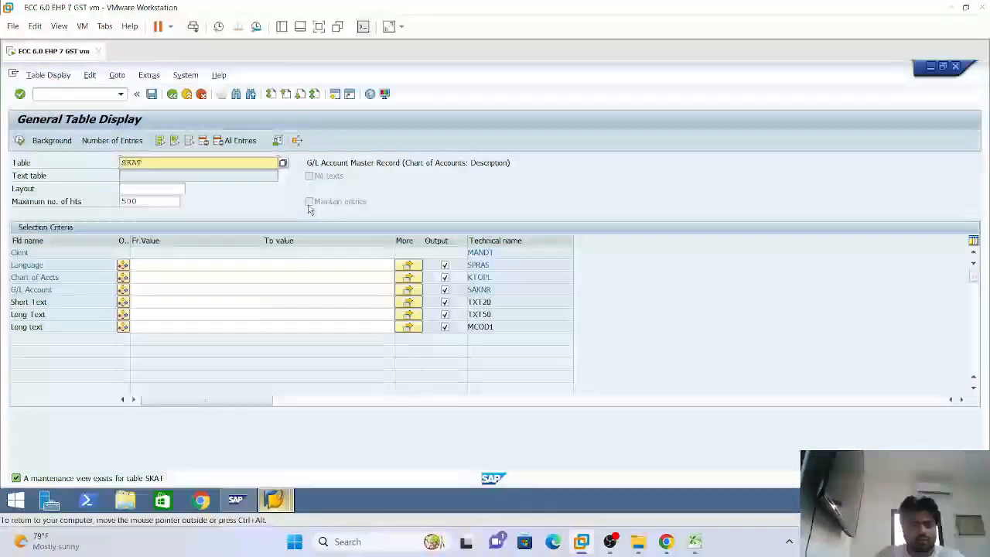
right_click(563, 192)
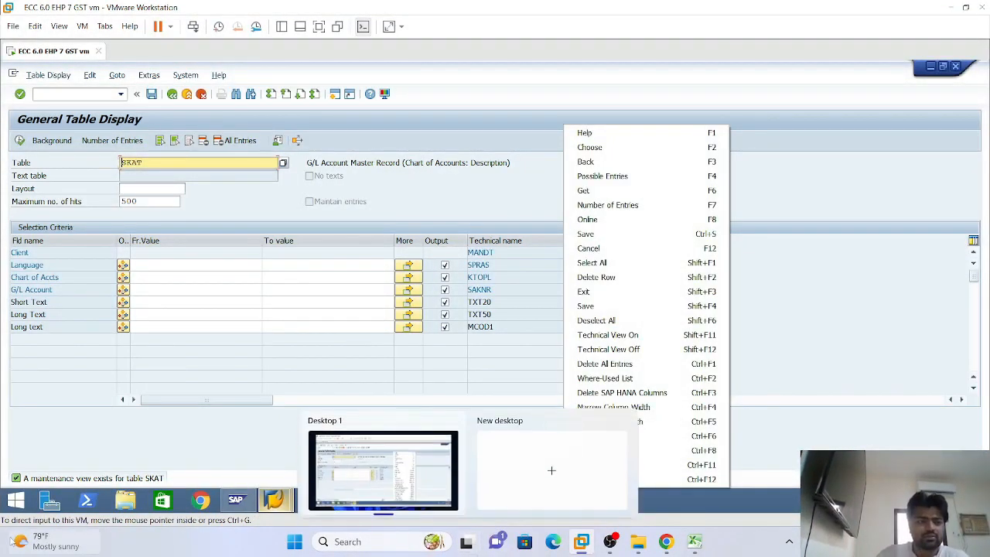
left_click(223, 268)
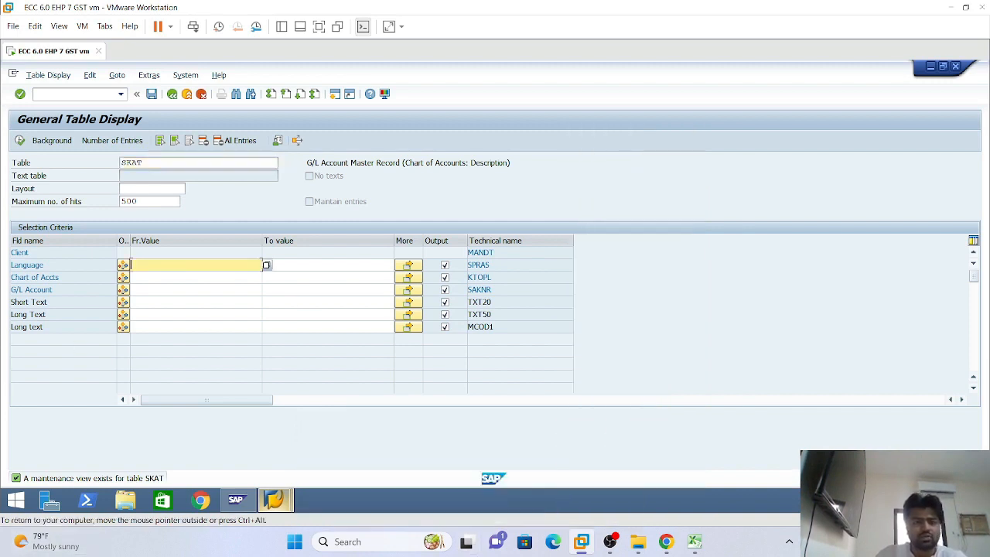
Load table SKB1, the G/L account master at company code level
left_click(143, 162)
key("BackSpace")
key("BackSpace")
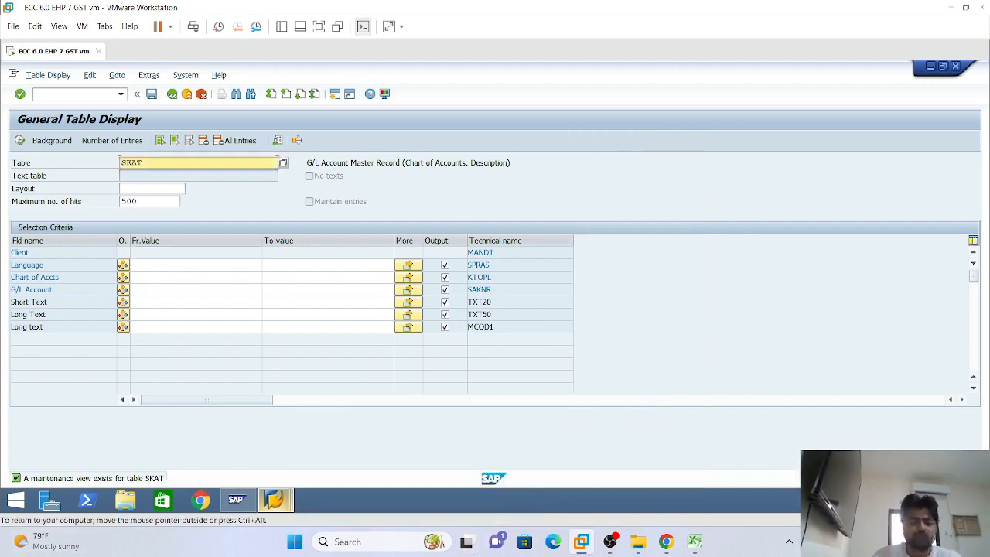
type("b1")
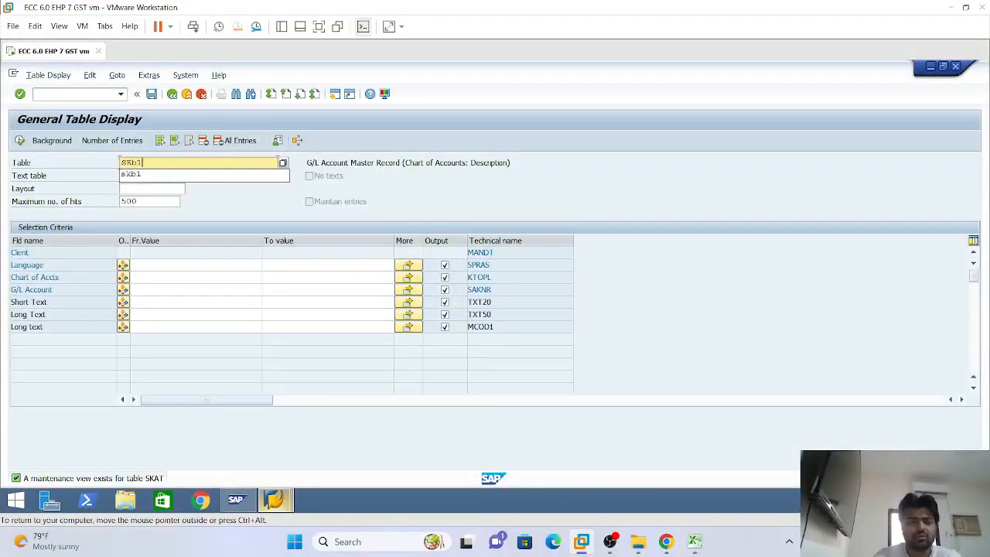
key("Return")
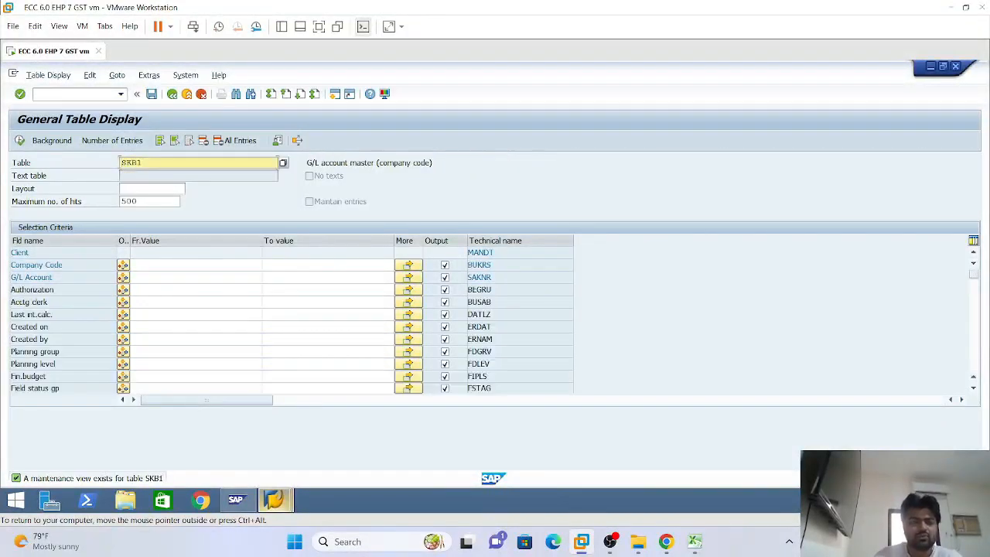
List the SKB1 entries for company code LU01, check their account number, creation date and field status group, and return to the selection
left_click(151, 265)
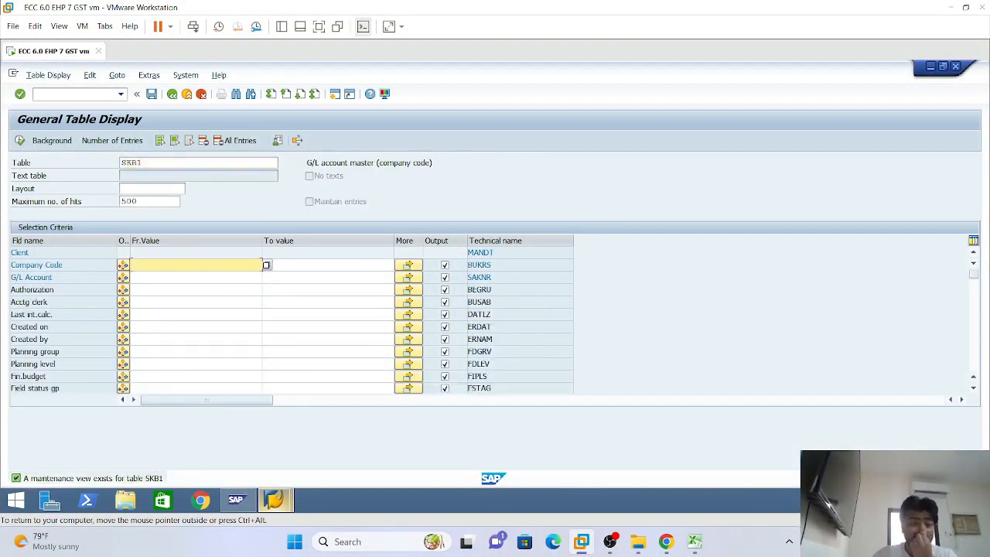
type("LU01")
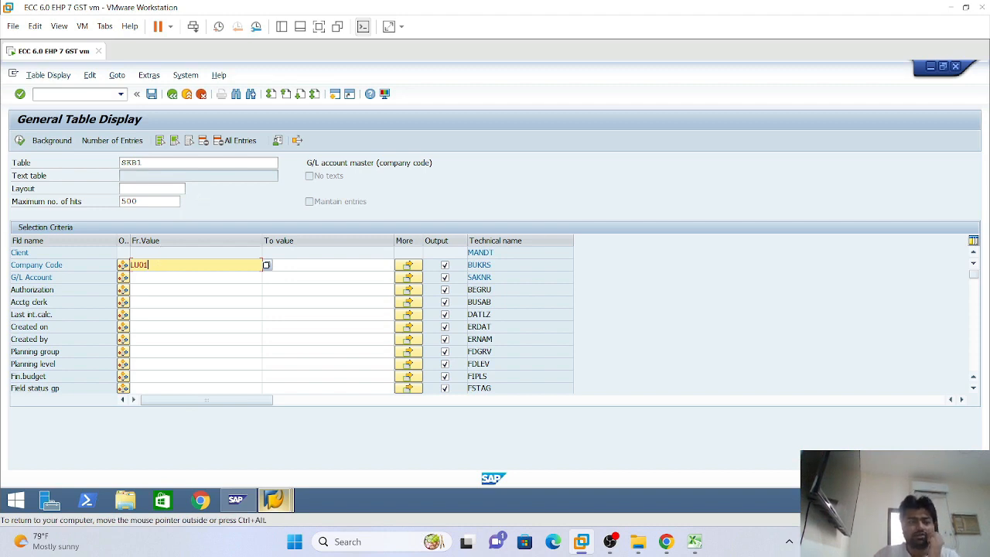
left_click(20, 140)
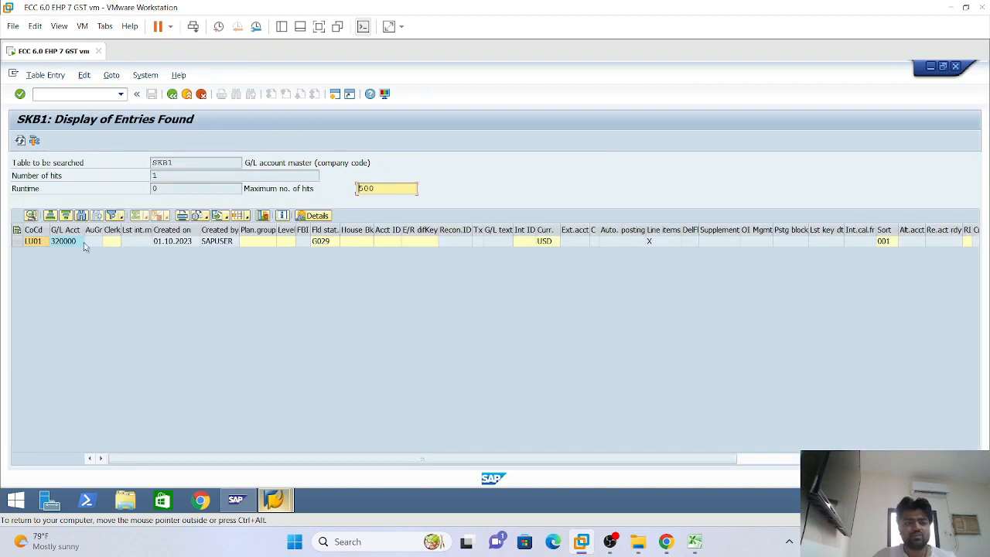
left_click(76, 244)
left_click(186, 244)
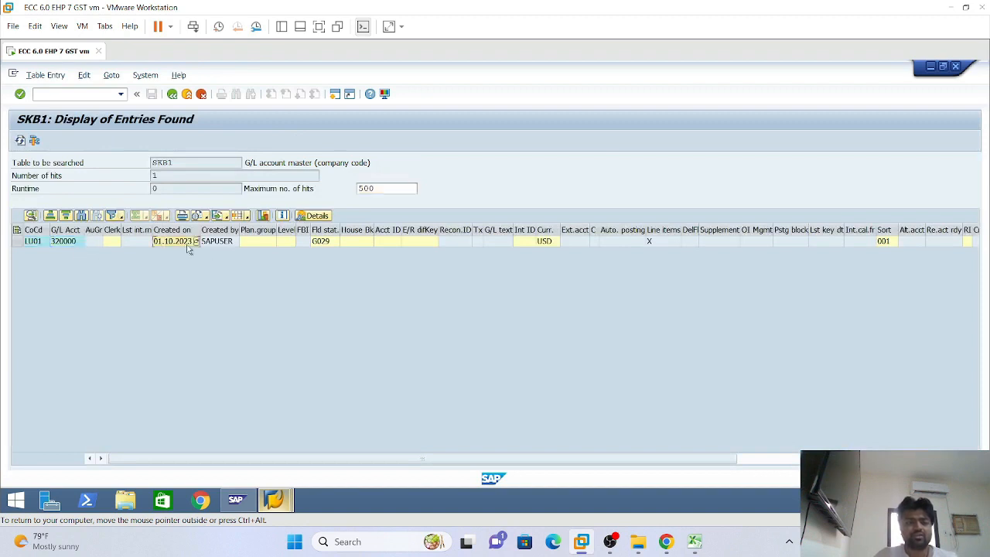
left_click(323, 241)
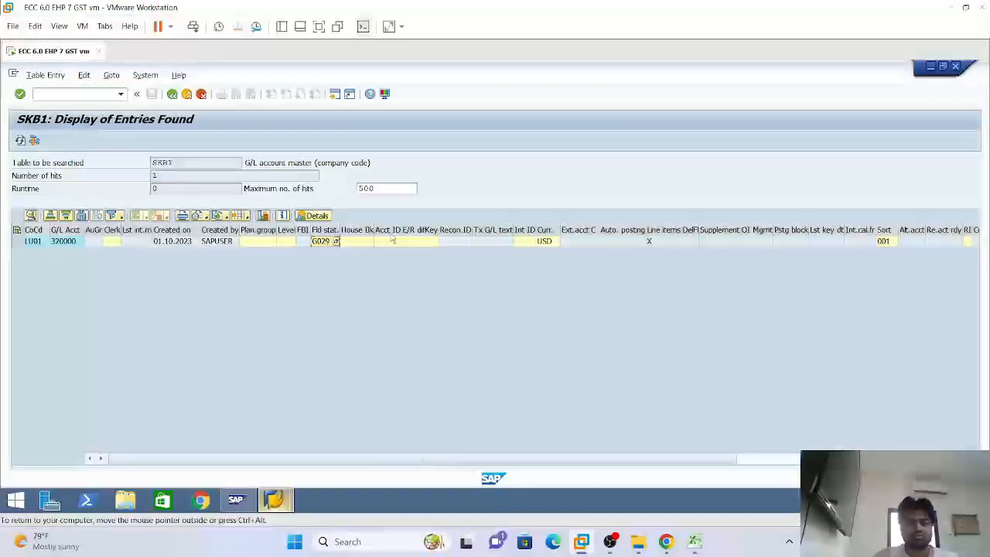
left_click(173, 95)
Change the company code criterion for table SKB1 to LI01
left_click(132, 264)
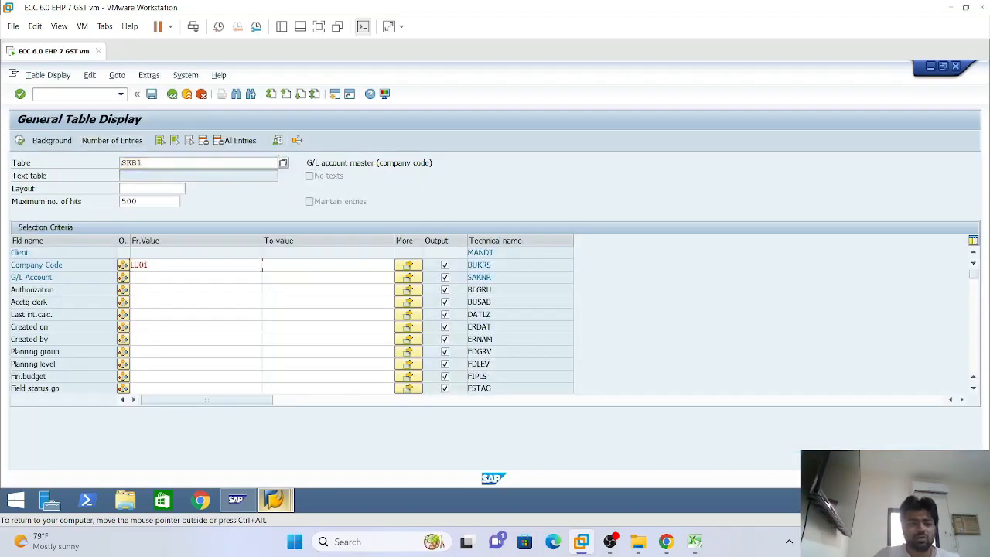
key("Delete")
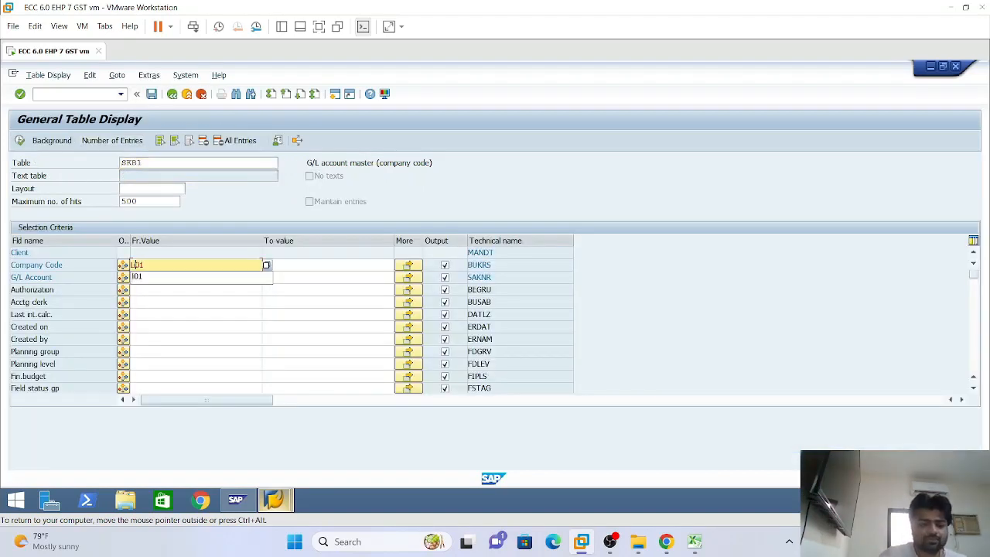
type("1")
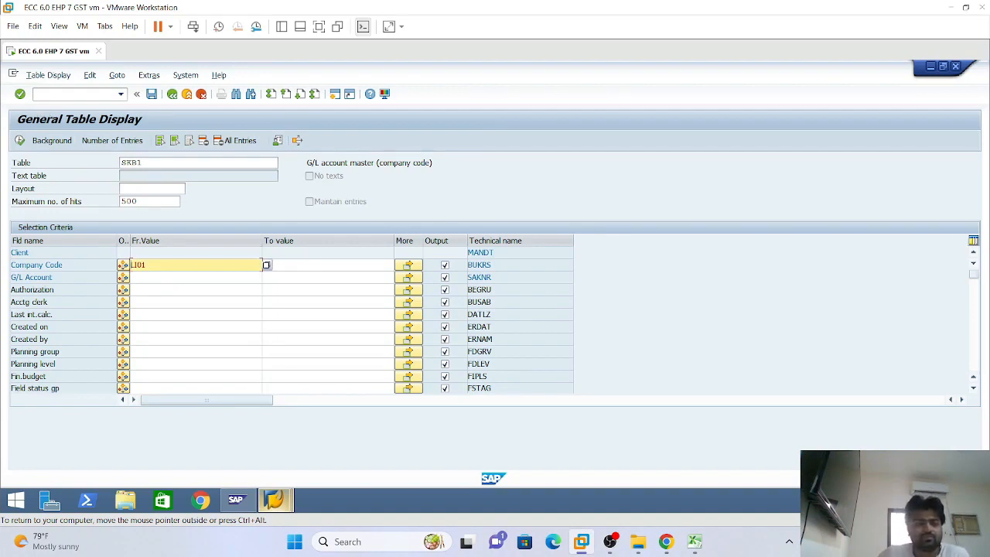
Review the selection fields of the chart-of-accounts tables SKA1 and SKAT, ending on SKA1
left_click(234, 164)
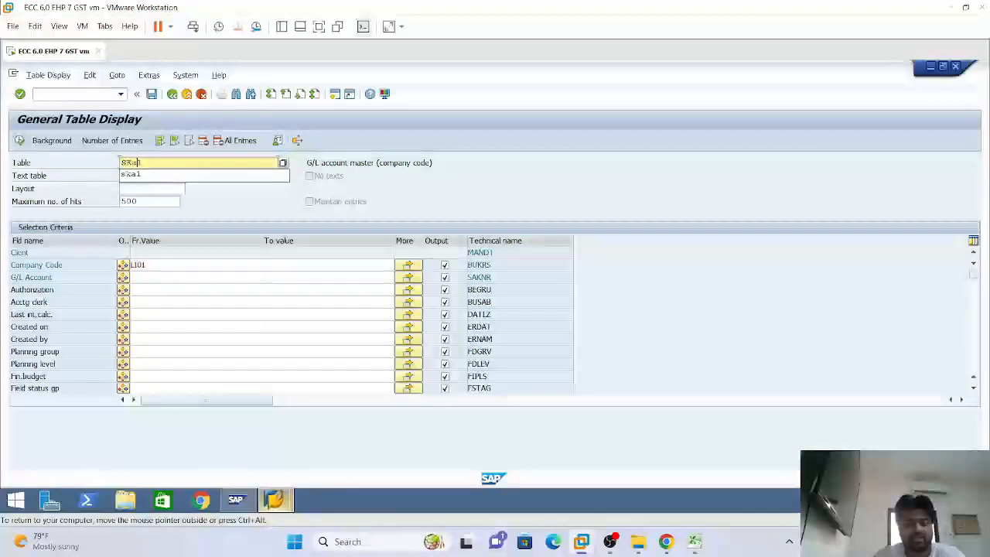
key("Return")
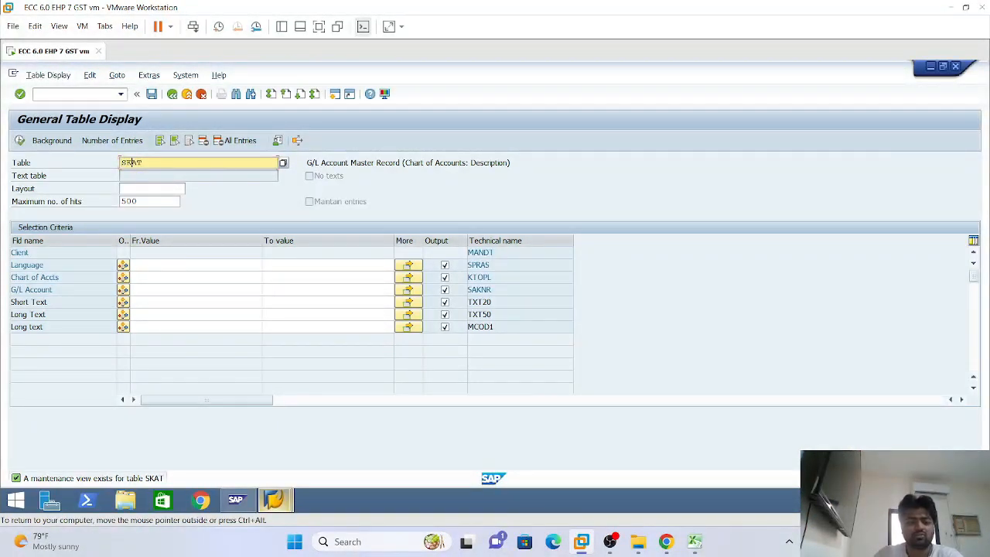
key("BackSpace")
key("BackSpace")
type("B1")
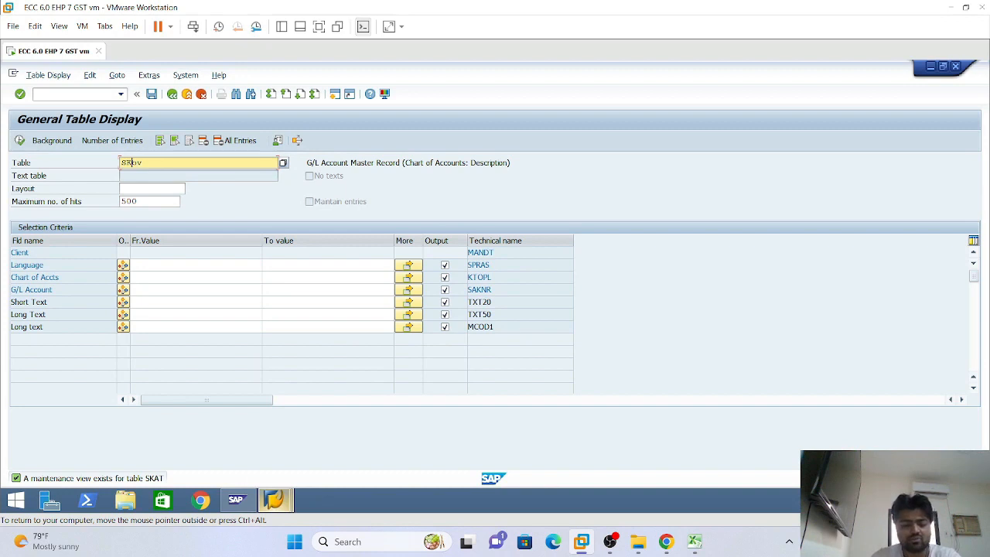
type("A1")
key("Return")
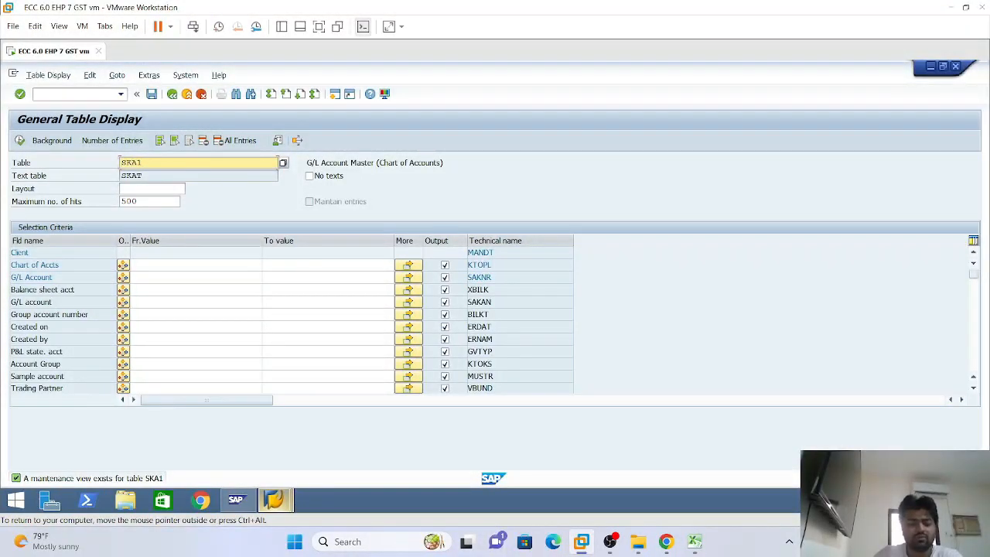
Load table SKB1 and list its G/L account entries for company code LI01
key("BackSpace")
key("BackSpace")
type("b1")
key("Return")
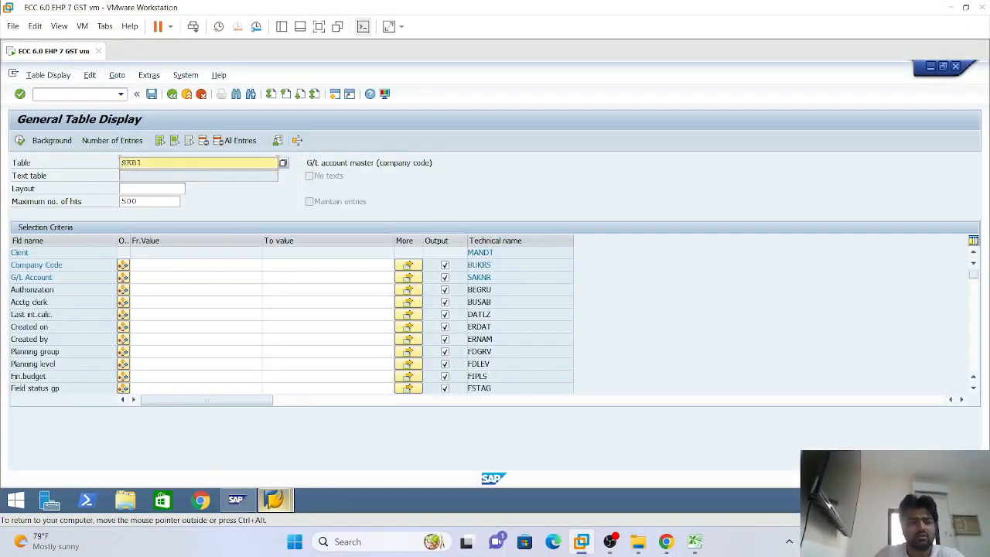
left_click(155, 265)
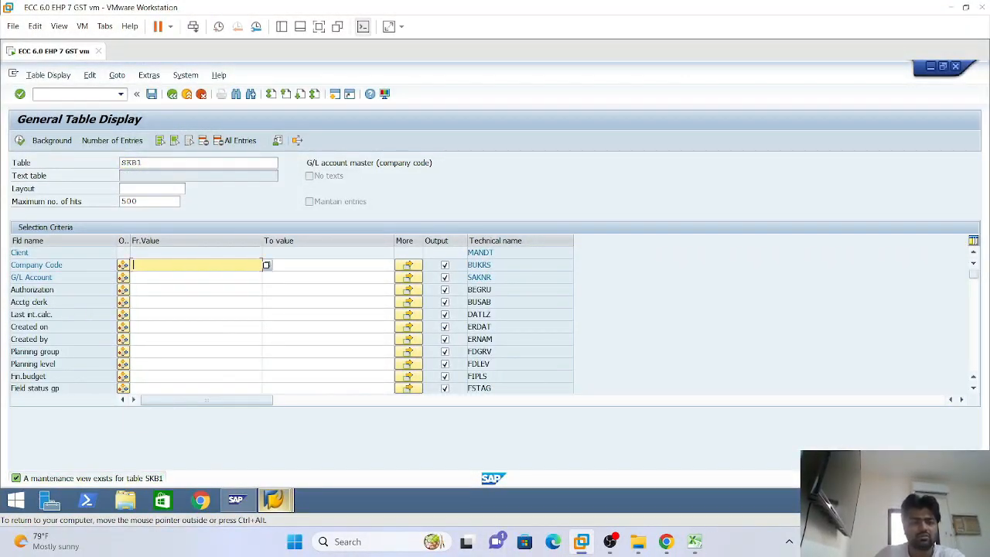
left_click(151, 279)
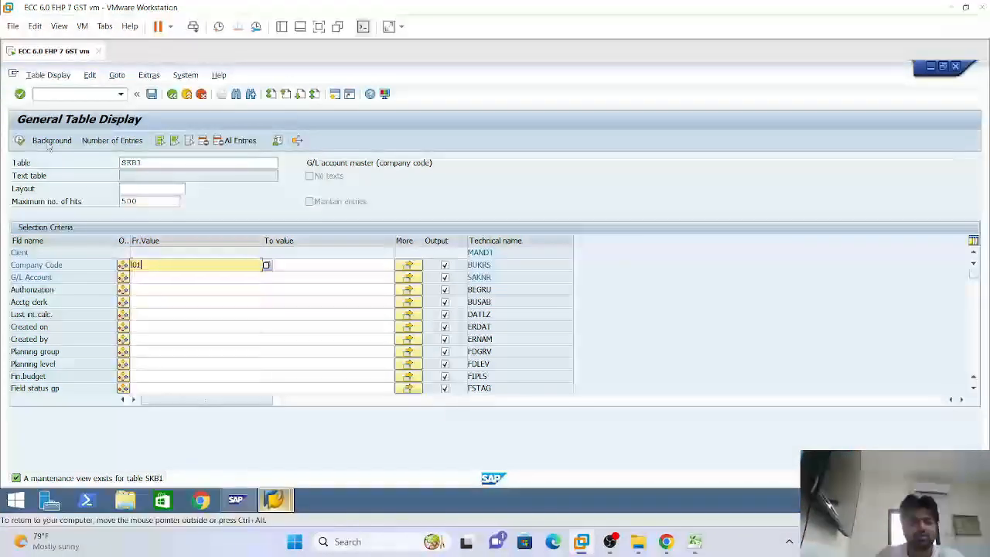
left_click(19, 140)
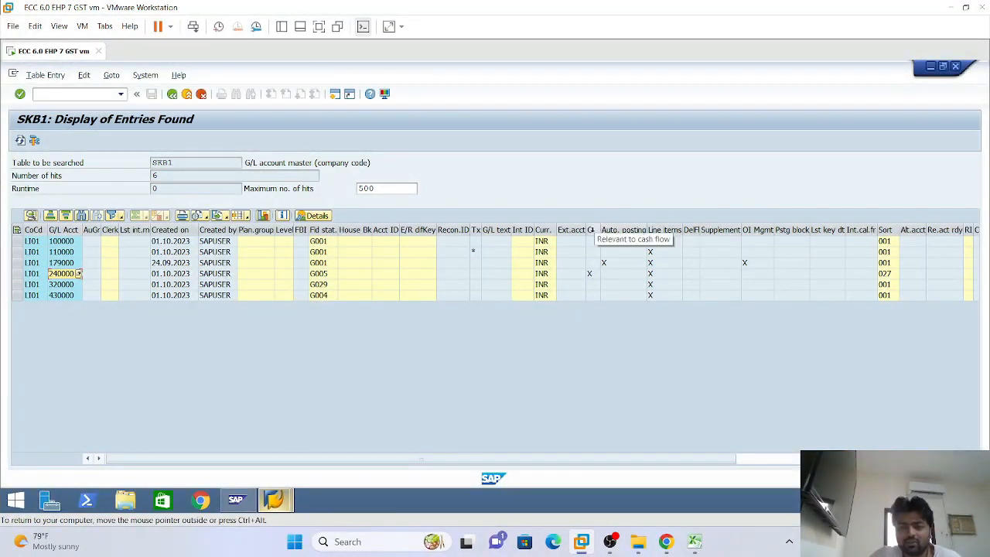
Examine the cash flow relevance, automatic posting, line item and local currency balance indicators of the listed LI01 accounts
left_click(591, 277)
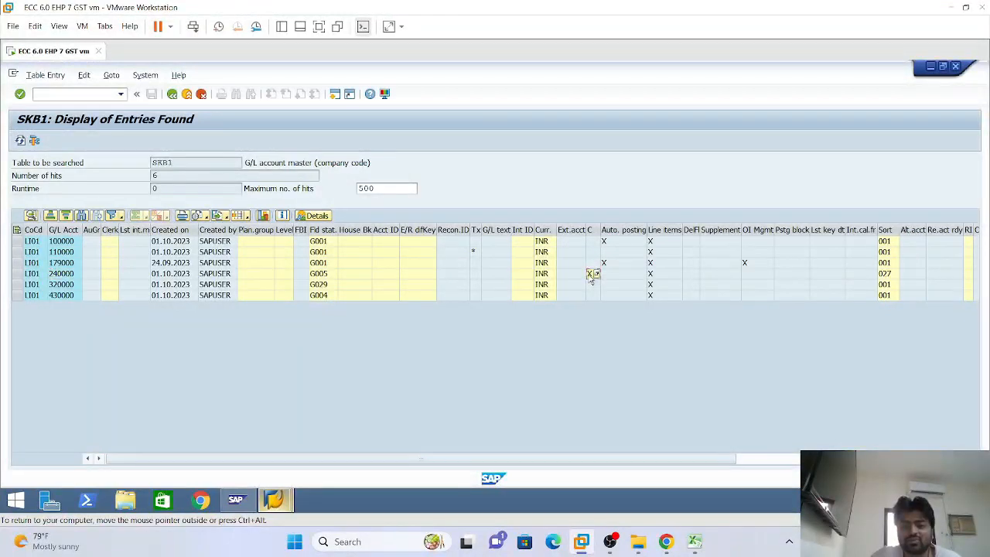
left_click(613, 243)
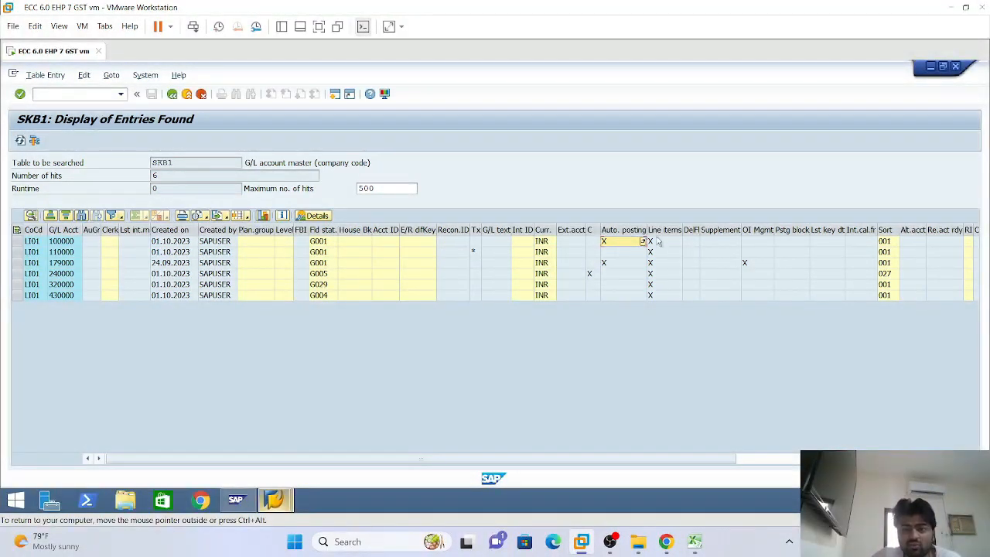
left_click(660, 243)
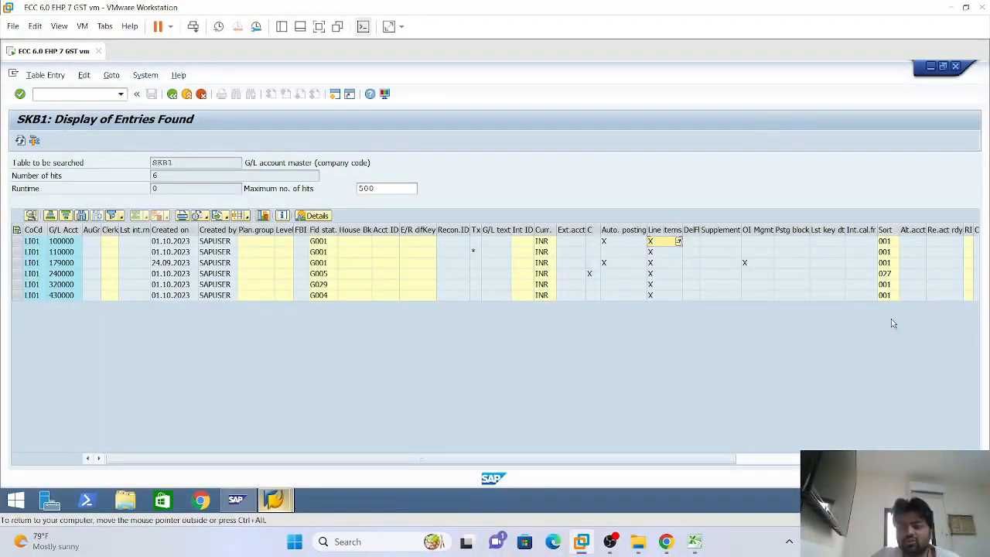
left_click(98, 458)
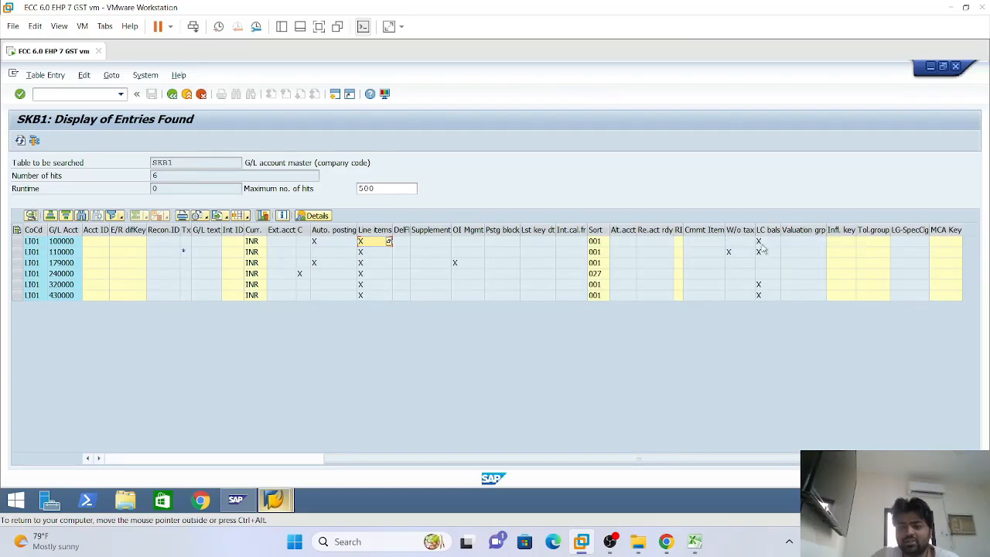
left_click(761, 251)
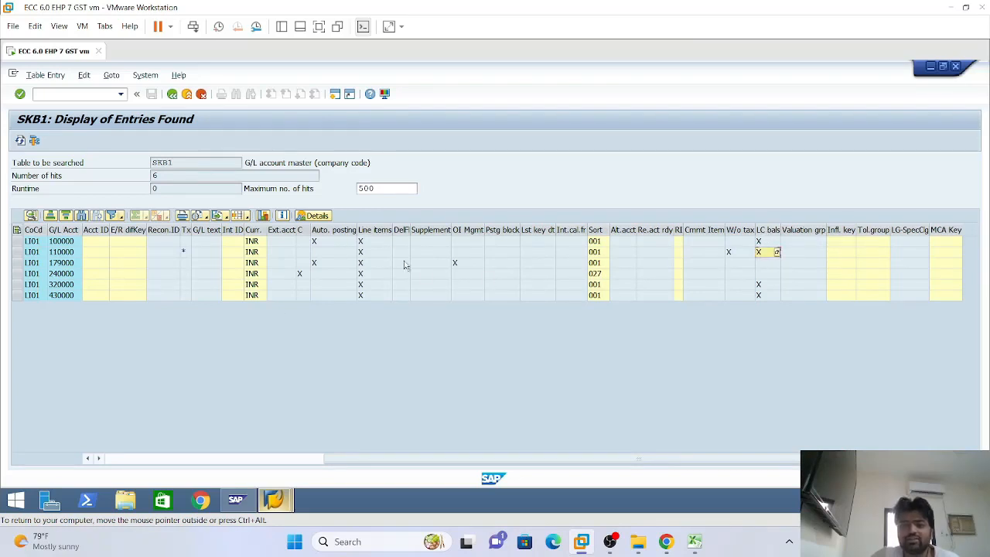
left_click(129, 462)
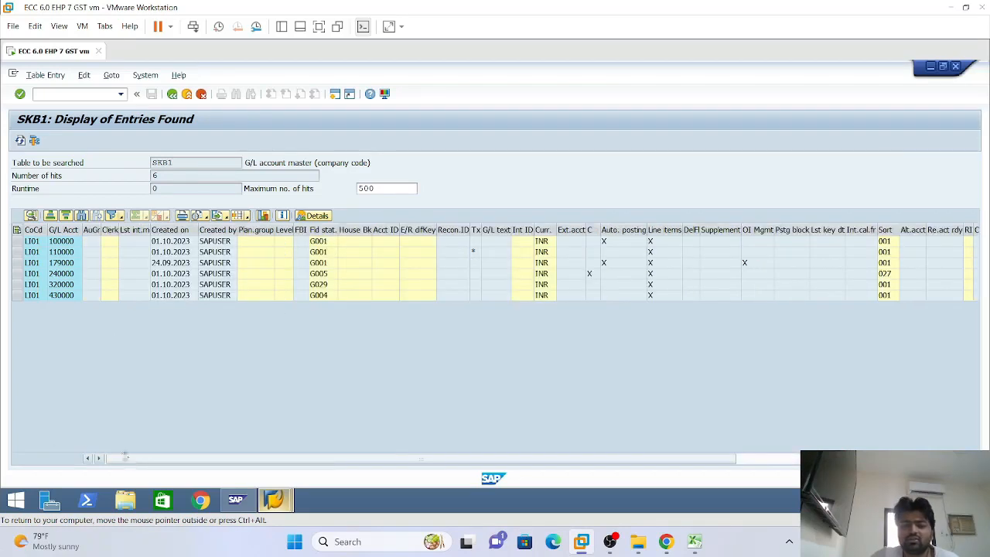